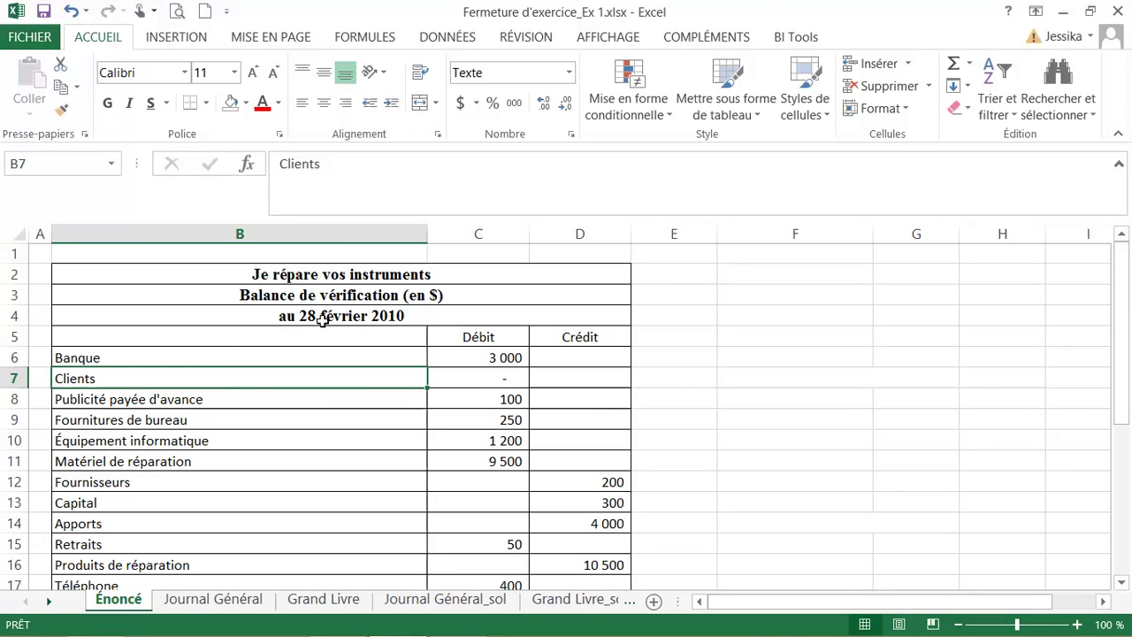
# Step: Review the trial balance accounts on the Énoncé sheet by group, from Banque down to Assurances
pyautogui.moveTo(212, 355); pyautogui.dragTo(215, 469)
pyautogui.click(212, 487)
pyautogui.scroll(-2, 169, 440)
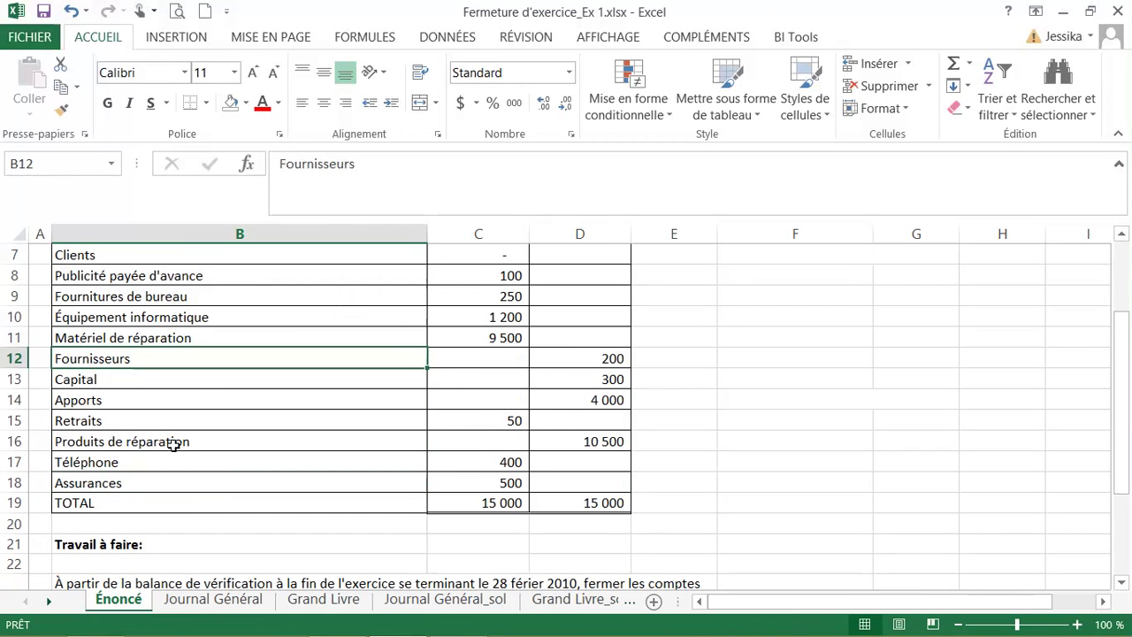
pyautogui.moveTo(167, 387); pyautogui.dragTo(164, 421)
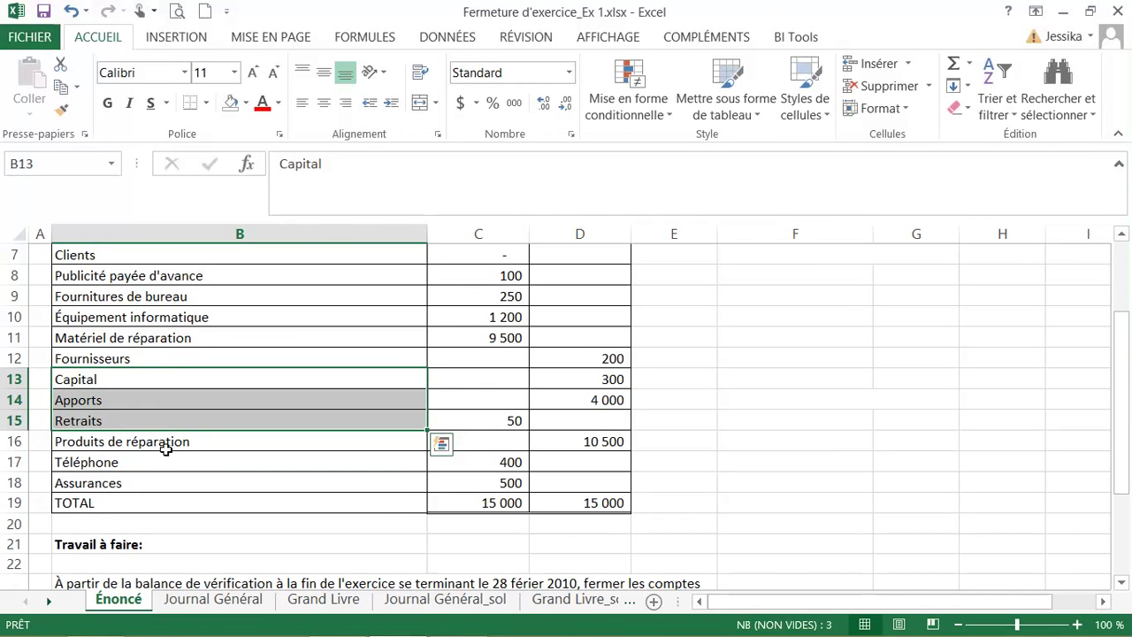
pyautogui.click(168, 445)
pyautogui.moveTo(167, 462); pyautogui.dragTo(174, 486)
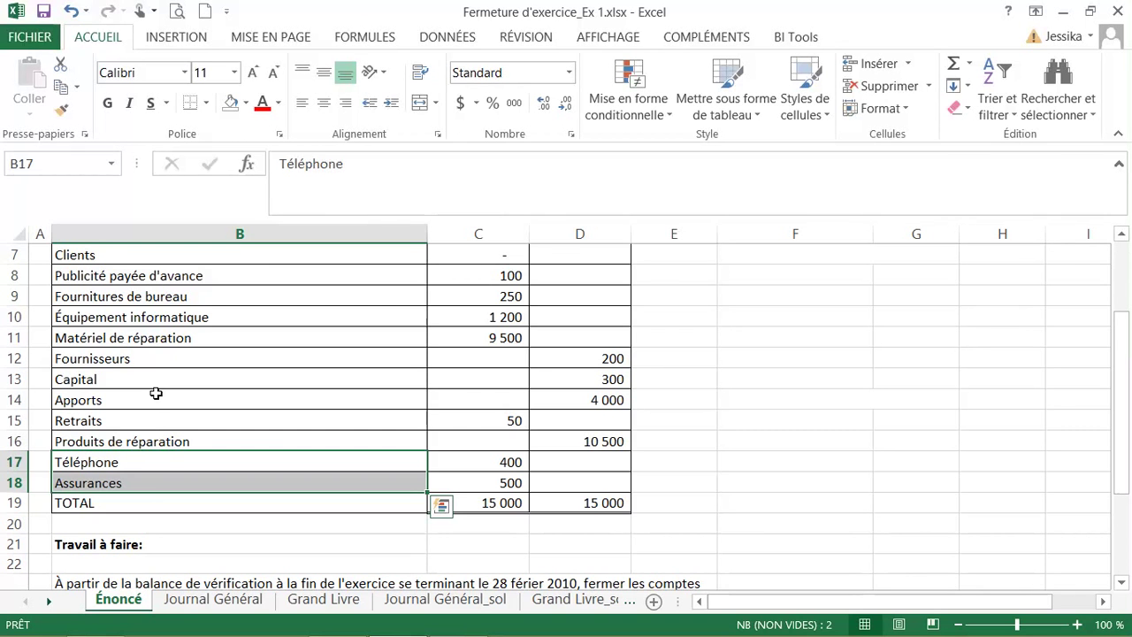
# Step: Highlight the account names from Apports to Assurances in B14:B18 with a yellow fill
pyautogui.moveTo(154, 396); pyautogui.dragTo(160, 478)
pyautogui.click(246, 102)
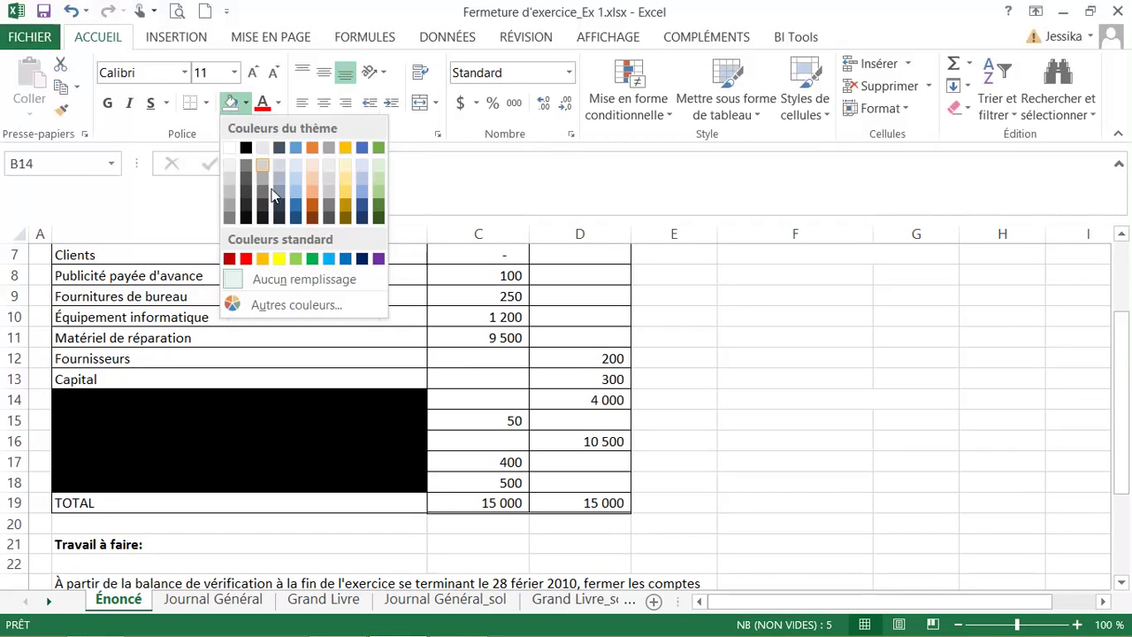
pyautogui.click(277, 257)
# Step: Highlight the Capital account name in B13 with a light green fill
pyautogui.click(242, 377)
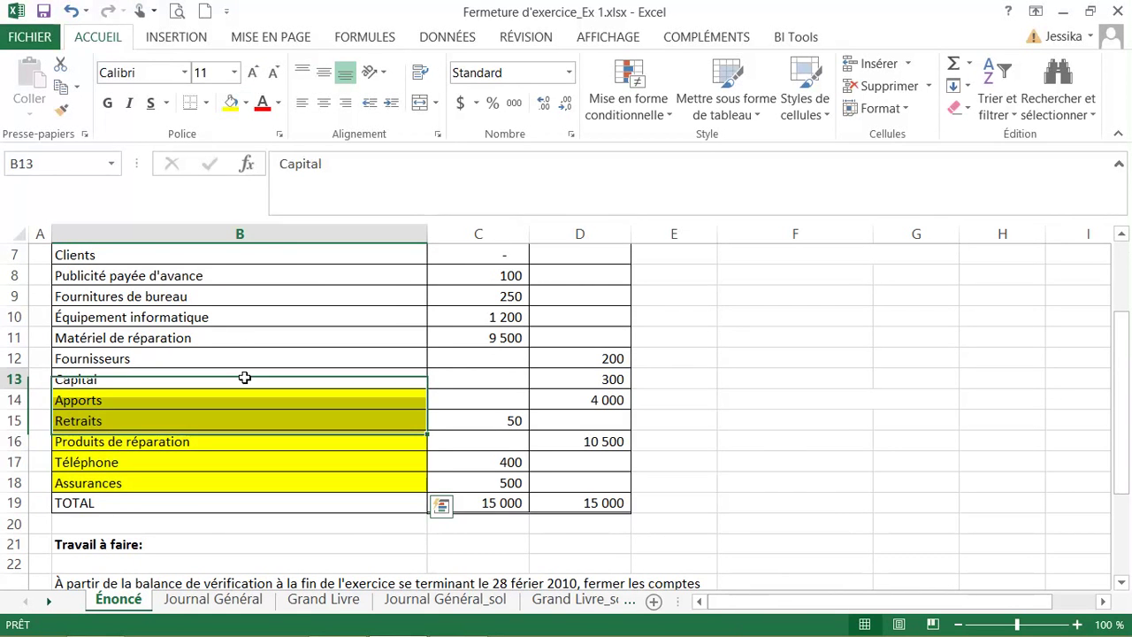
pyautogui.click(246, 102)
pyautogui.click(293, 257)
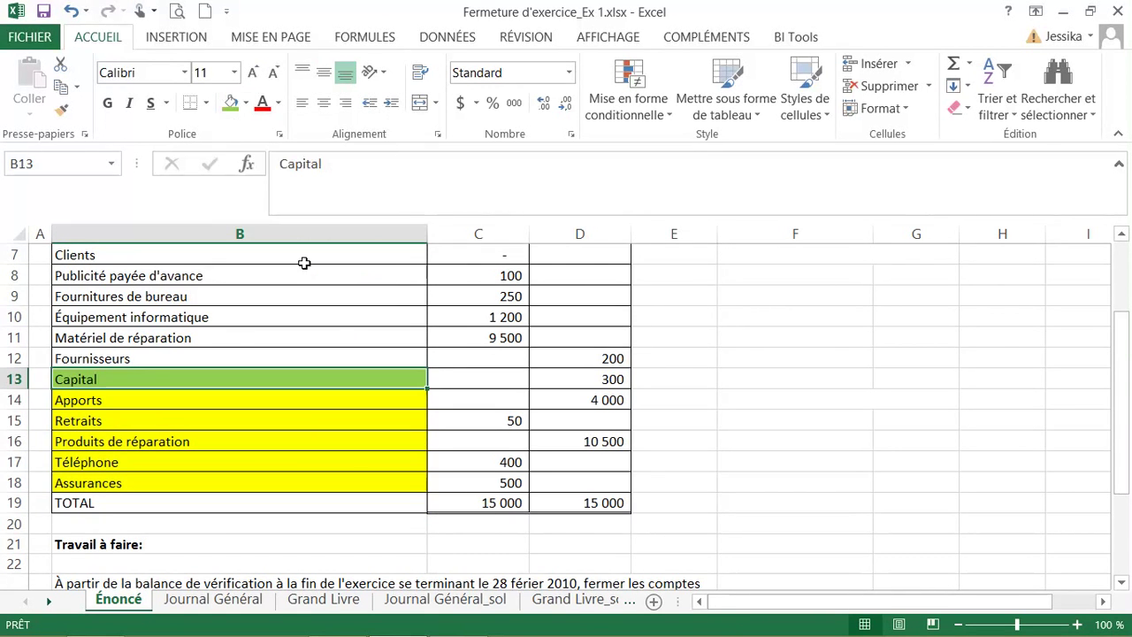
# Step: Compare the Capital balance in the trial balance with the Capital account on the Grand Livre sheet
pyautogui.click(457, 380)
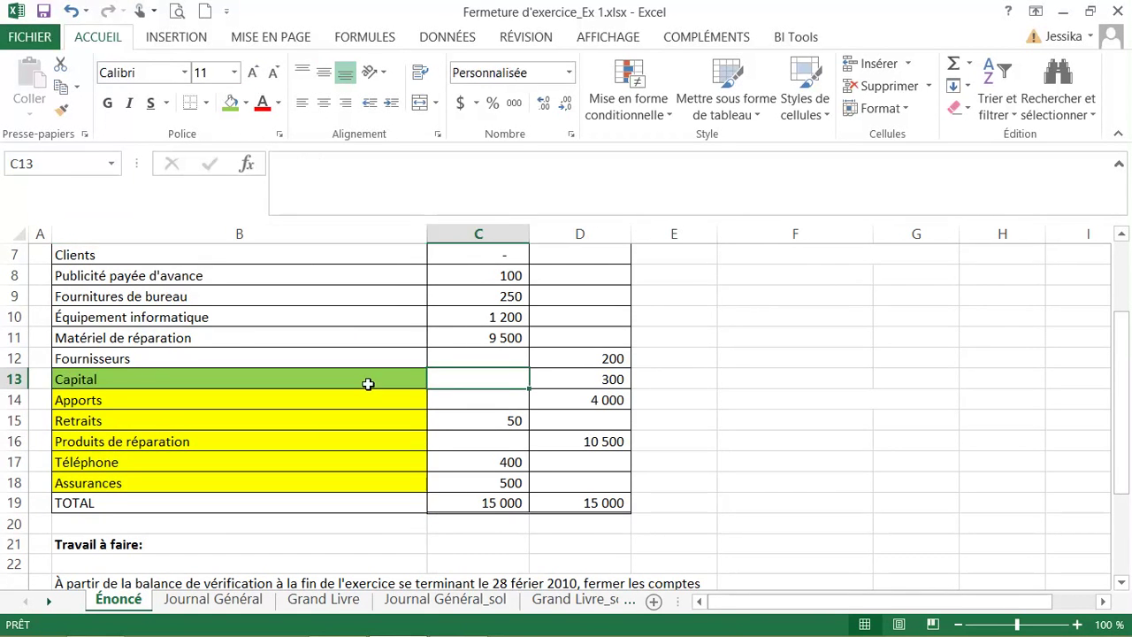
pyautogui.click(589, 380)
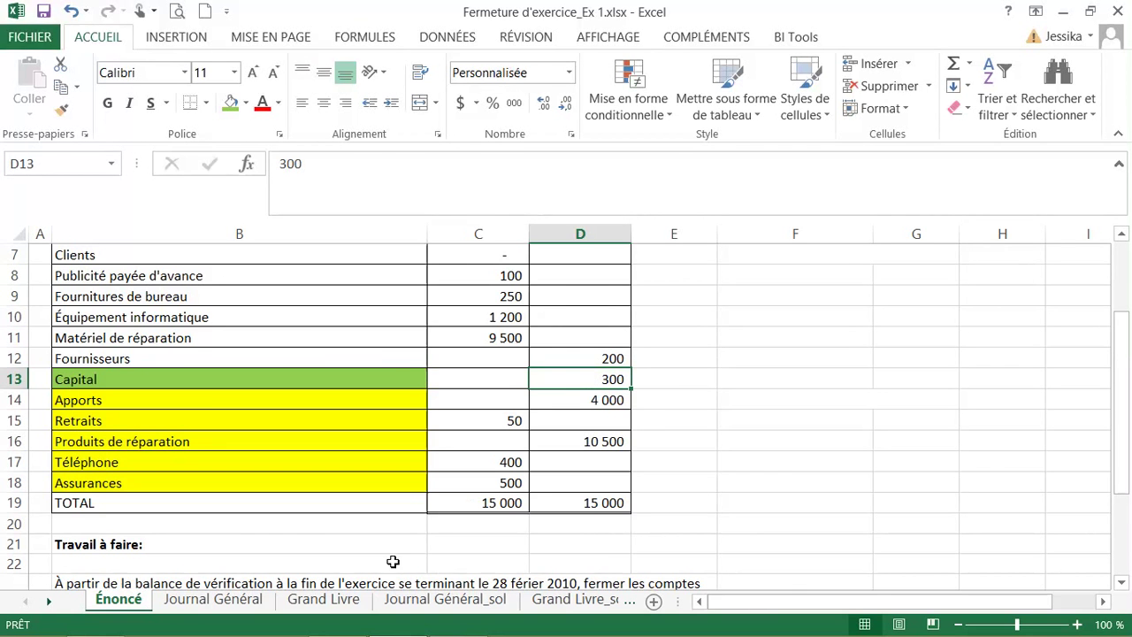
pyautogui.click(323, 600)
pyautogui.click(411, 389)
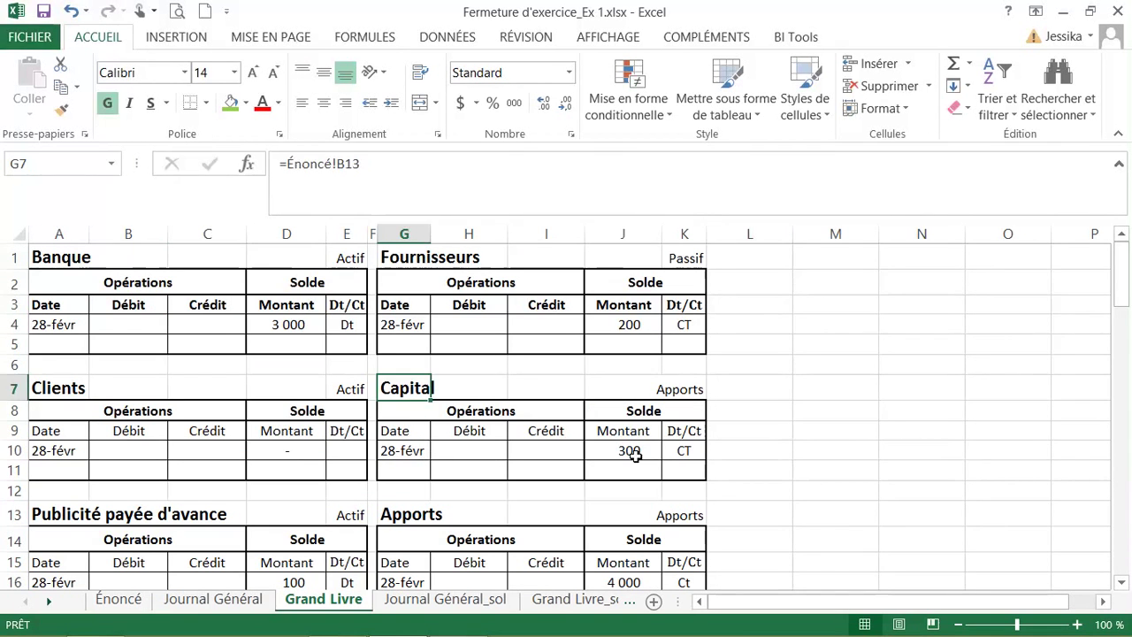
pyautogui.click(632, 454)
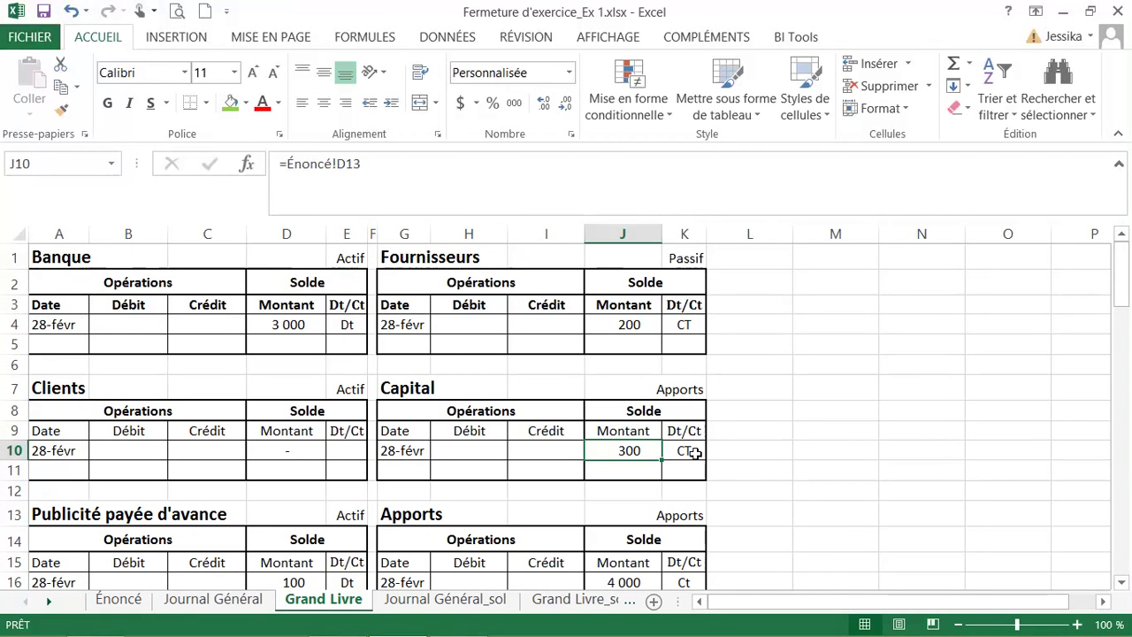
# Step: Review the trial balance date and the Capital row on the Énoncé sheet
pyautogui.click(122, 598)
pyautogui.scroll(2, 246, 394)
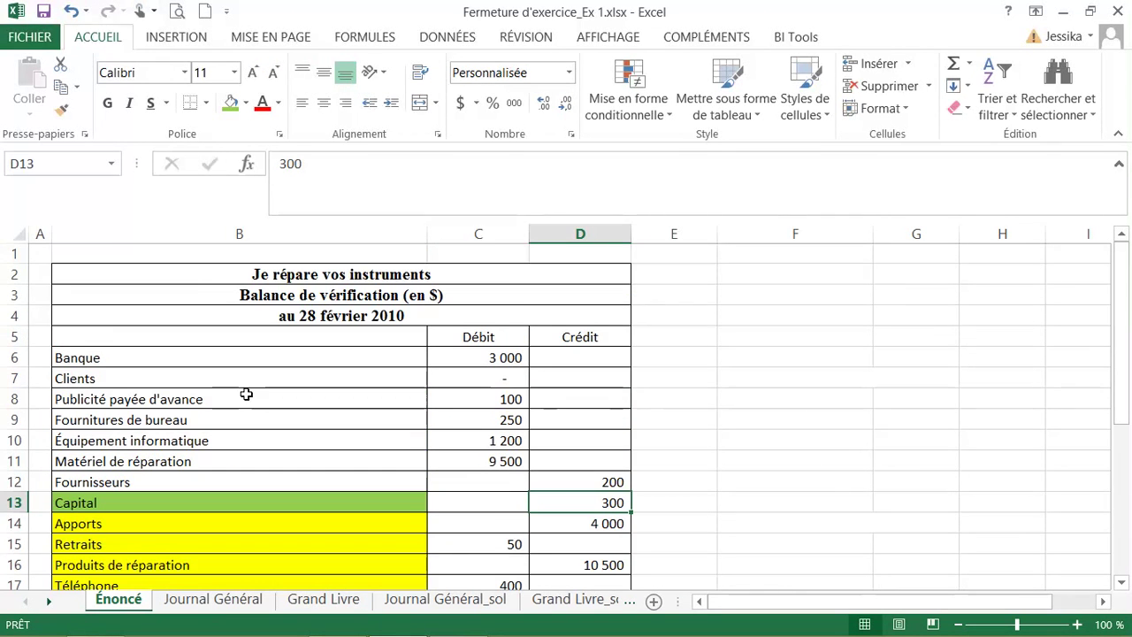
pyautogui.click(315, 315)
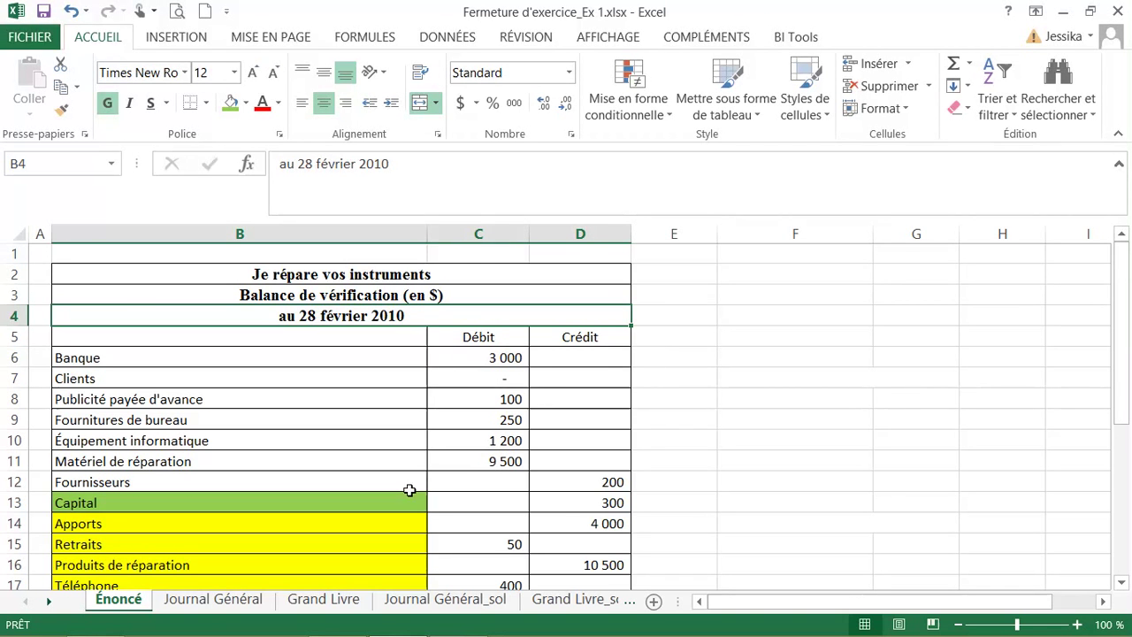
pyautogui.click(562, 503)
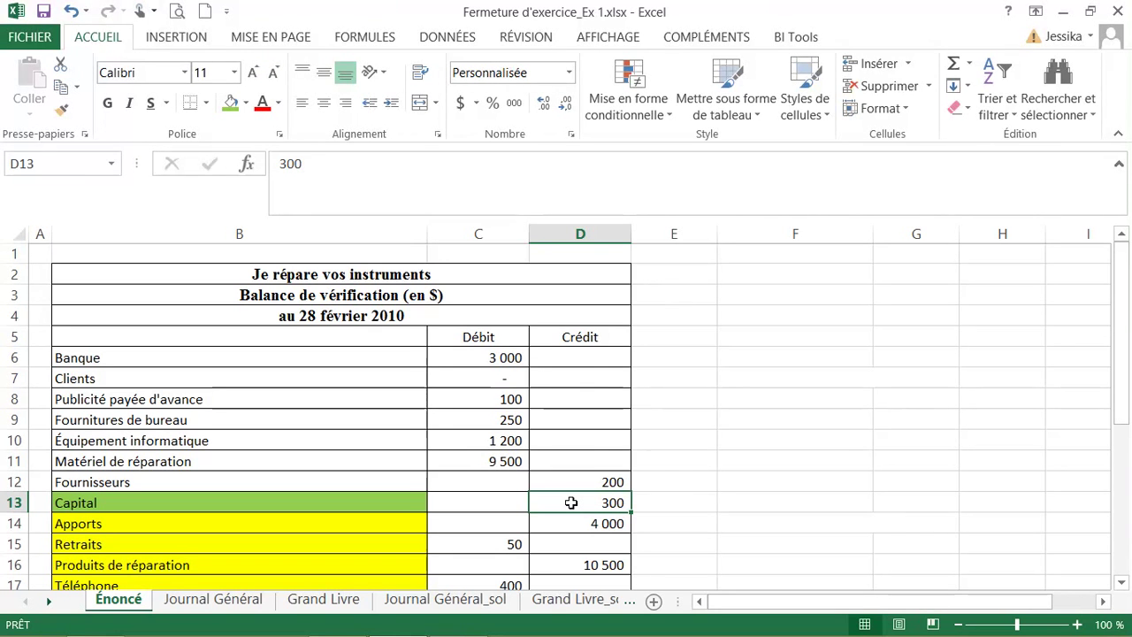
pyautogui.click(173, 499)
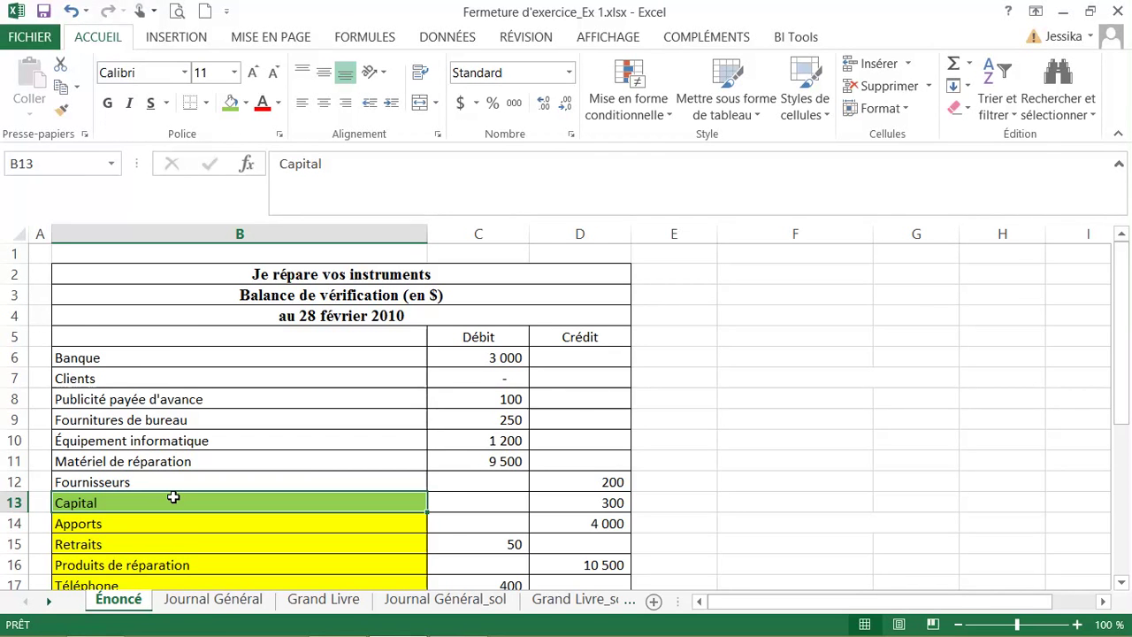
# Step: Clear the old entries in A3:F10 of the Journal Général sheet and set that range's font colour to automatic
pyautogui.click(212, 599)
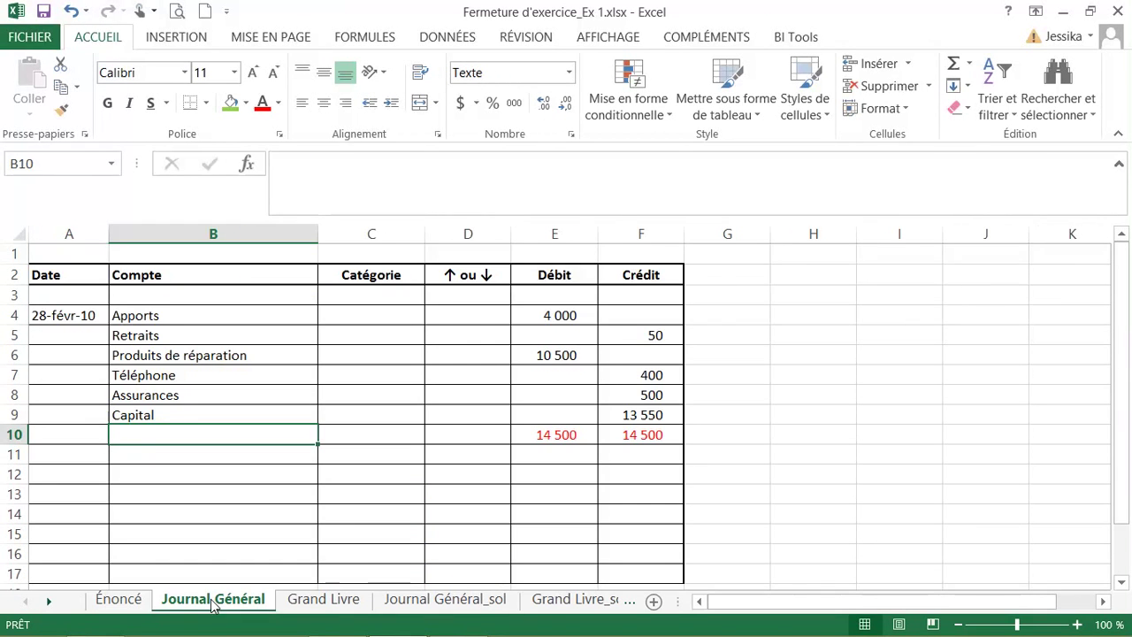
pyautogui.moveTo(69, 296); pyautogui.dragTo(651, 434)
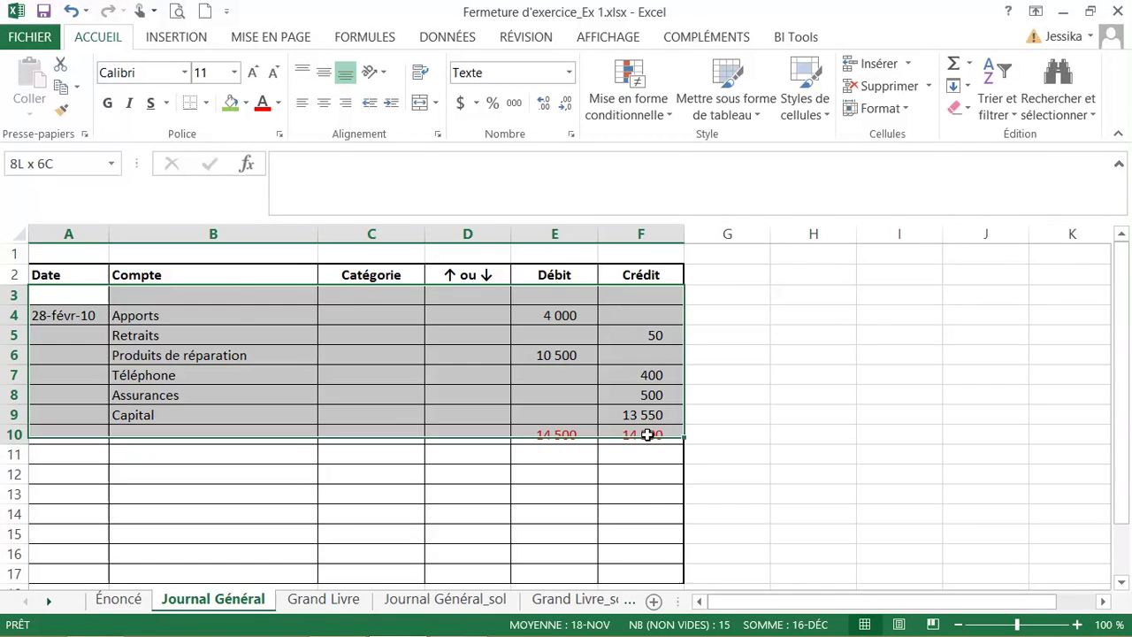
pyautogui.press('Delete')
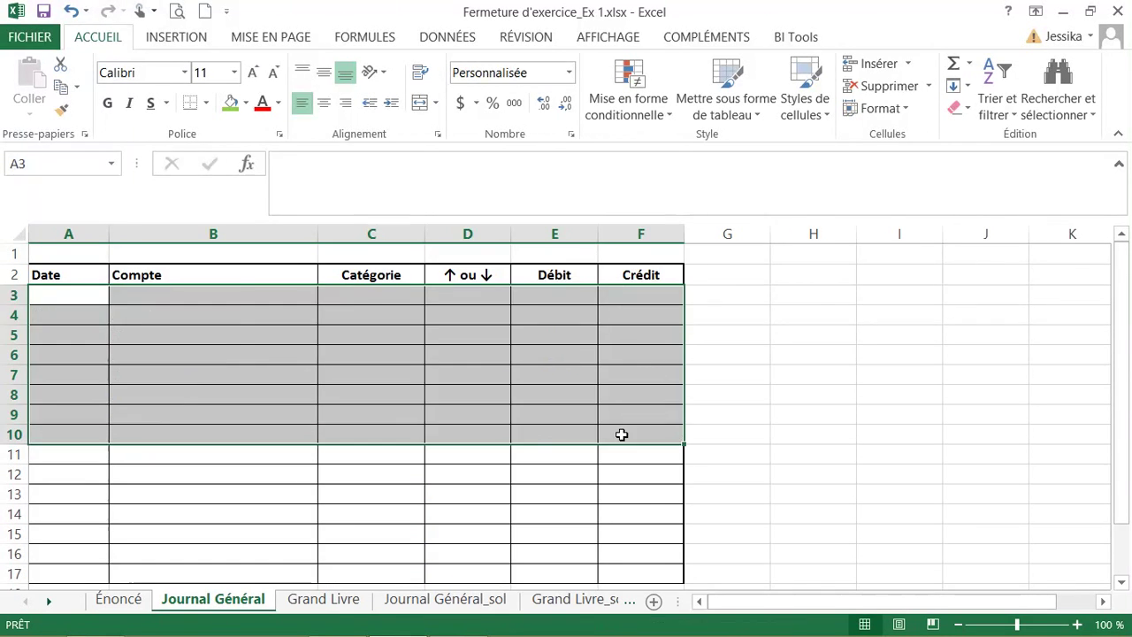
pyautogui.click(277, 103)
pyautogui.click(312, 130)
pyautogui.click(221, 295)
# Step: Copy the Apports to Assurances rows, B14:D18, from the Énoncé sheet into the Journal Général starting at B4
pyautogui.click(119, 600)
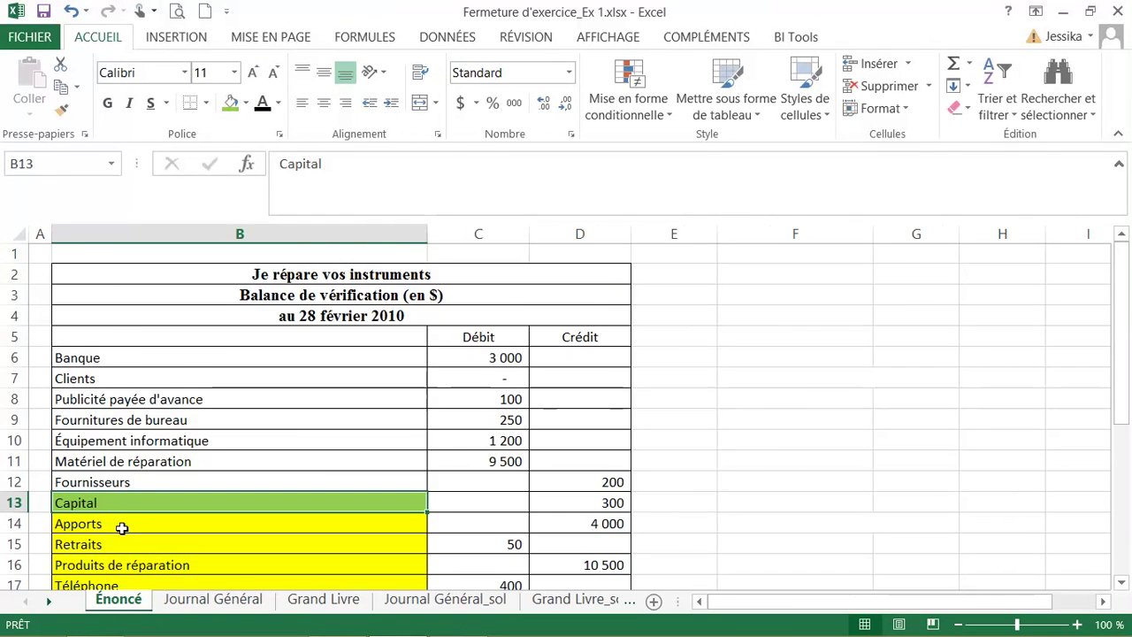
pyautogui.click(122, 526)
pyautogui.scroll(-1, 118, 462)
pyautogui.moveTo(119, 461); pyautogui.dragTo(578, 541)
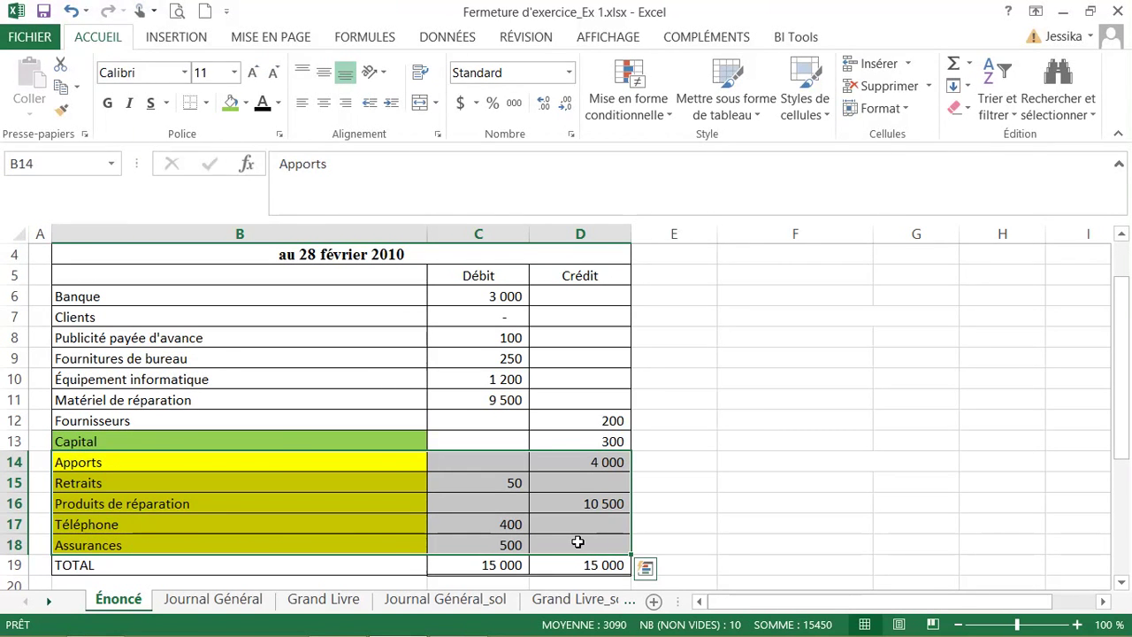
pyautogui.hotkey('ctrl', 'c')
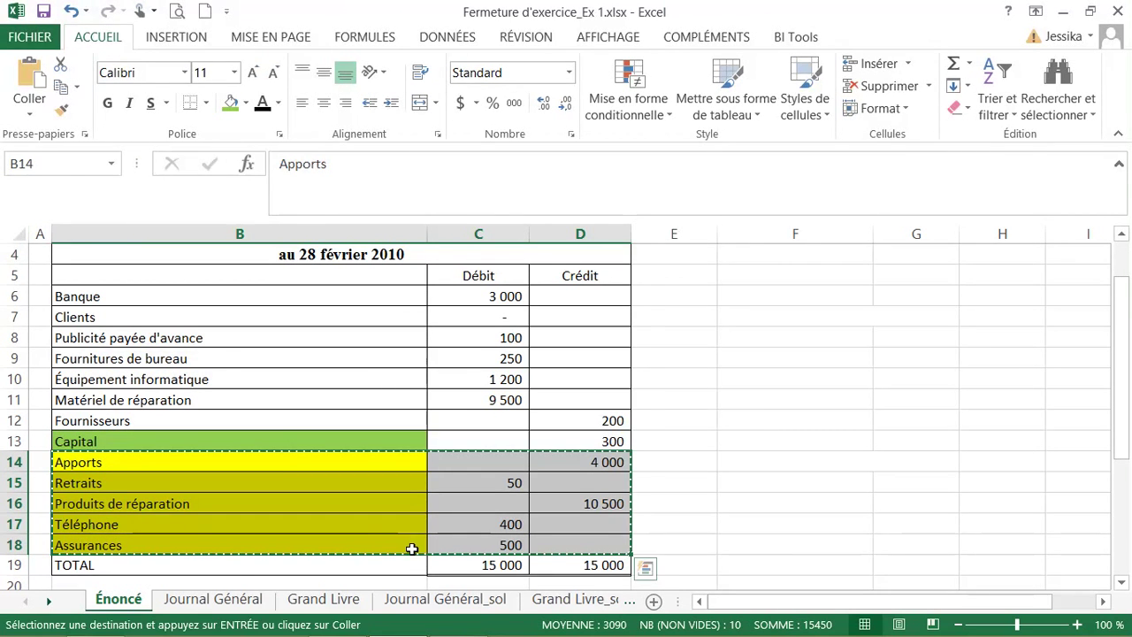
pyautogui.click(196, 600)
pyautogui.click(152, 314)
pyautogui.hotkey('ctrl', 'v')
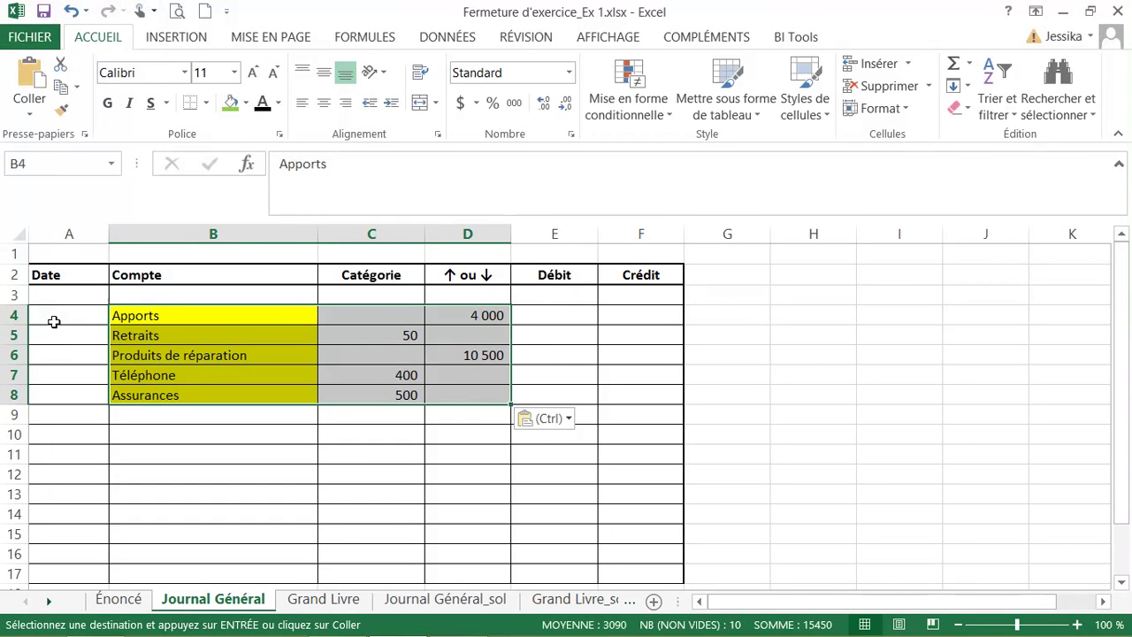
# Step: Enter the date 2010-02-28 for the closing entry in A4
pyautogui.click(54, 322)
pyautogui.write('28-fé')
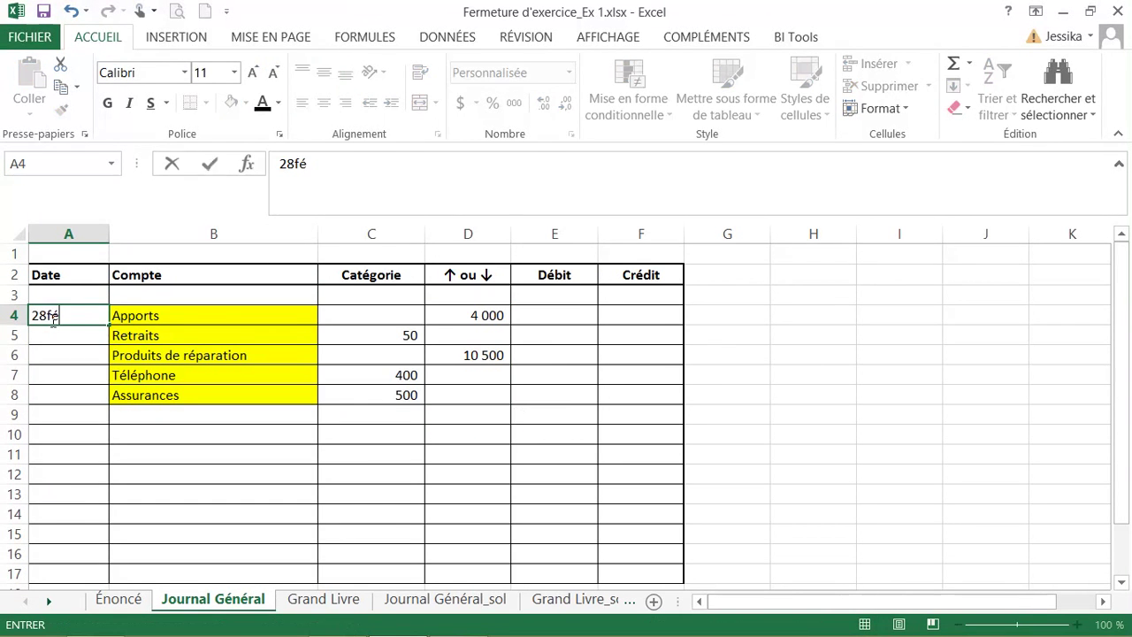
pyautogui.write('vr')
pyautogui.press('Return')
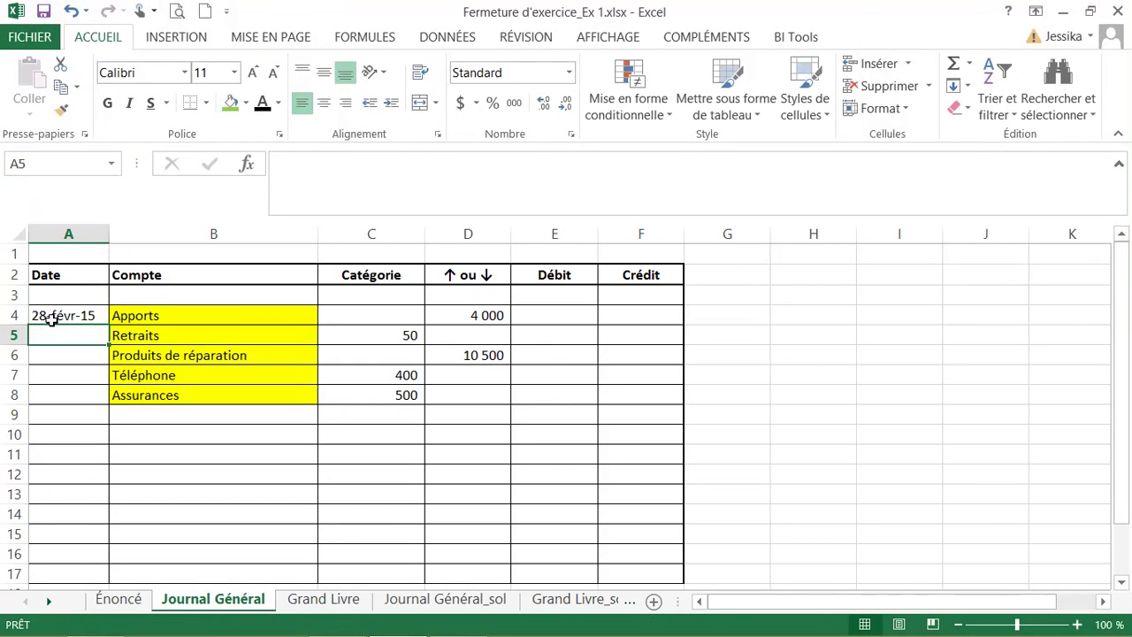
pyautogui.click(51, 320)
pyautogui.click(308, 166)
pyautogui.press('BackSpace')
pyautogui.write('010-02-28')
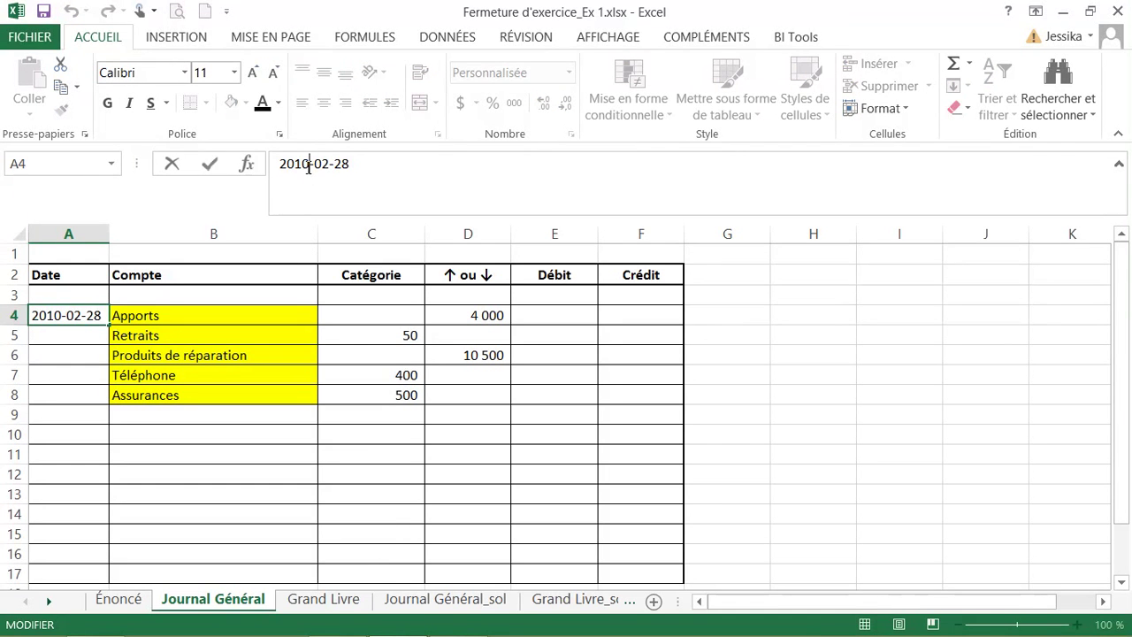
pyautogui.press('Return')
# Step: Remove the fill colour from the copied account names in B4:B8
pyautogui.moveTo(262, 316); pyautogui.dragTo(267, 394)
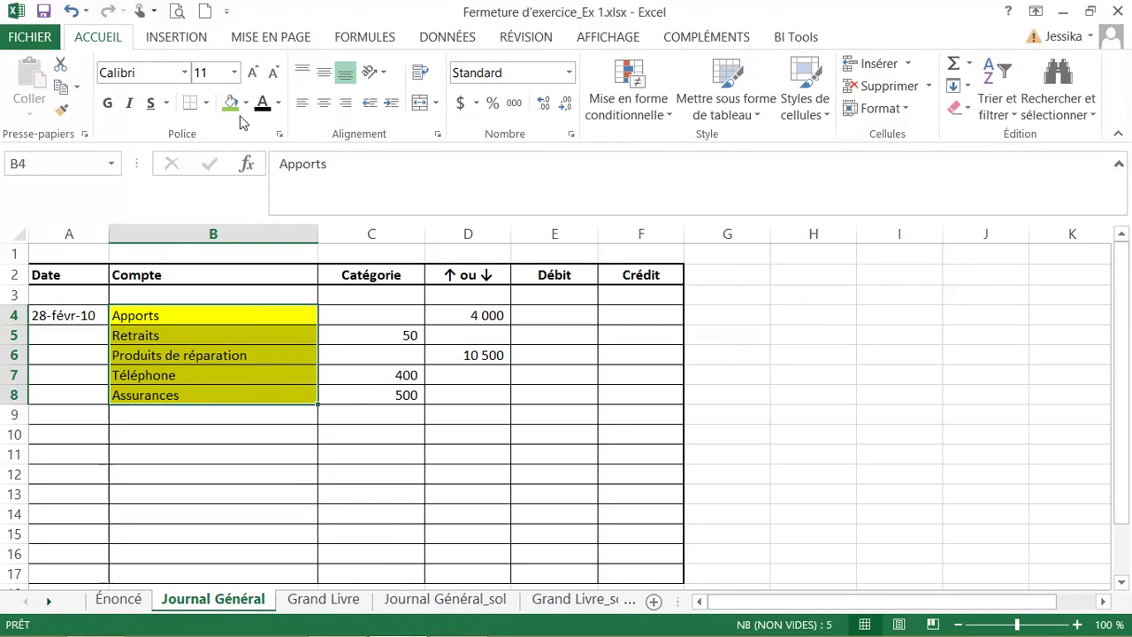
pyautogui.click(246, 103)
pyautogui.click(277, 278)
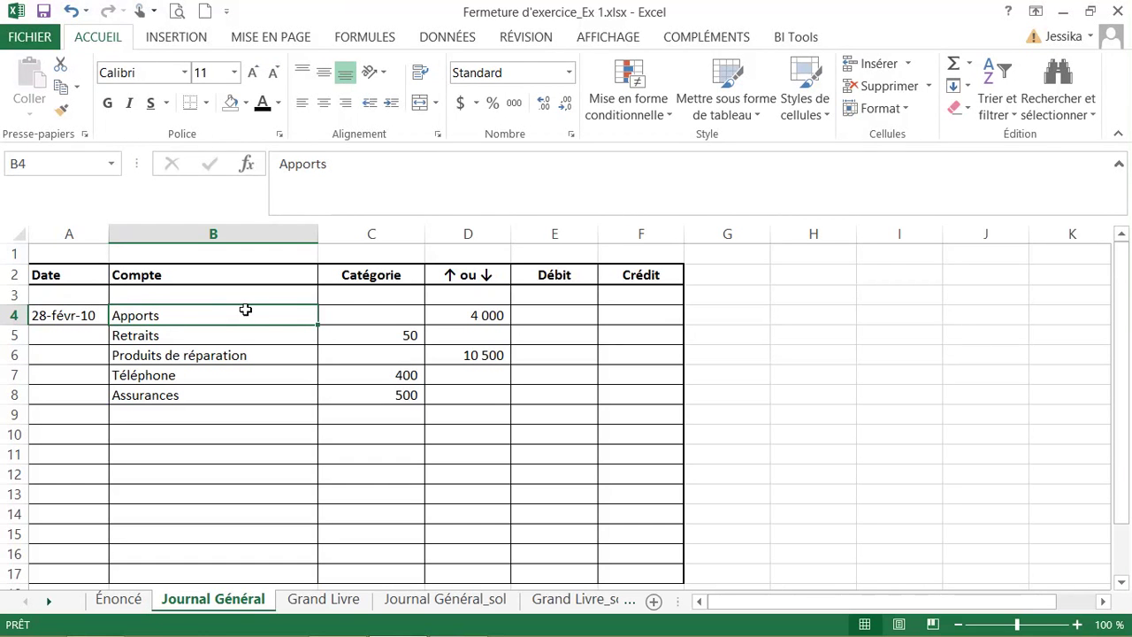
# Step: Check the Apports balance on the Énoncé sheet and enter 4 000 as its debit in E4 of the Journal Général
pyautogui.click(138, 599)
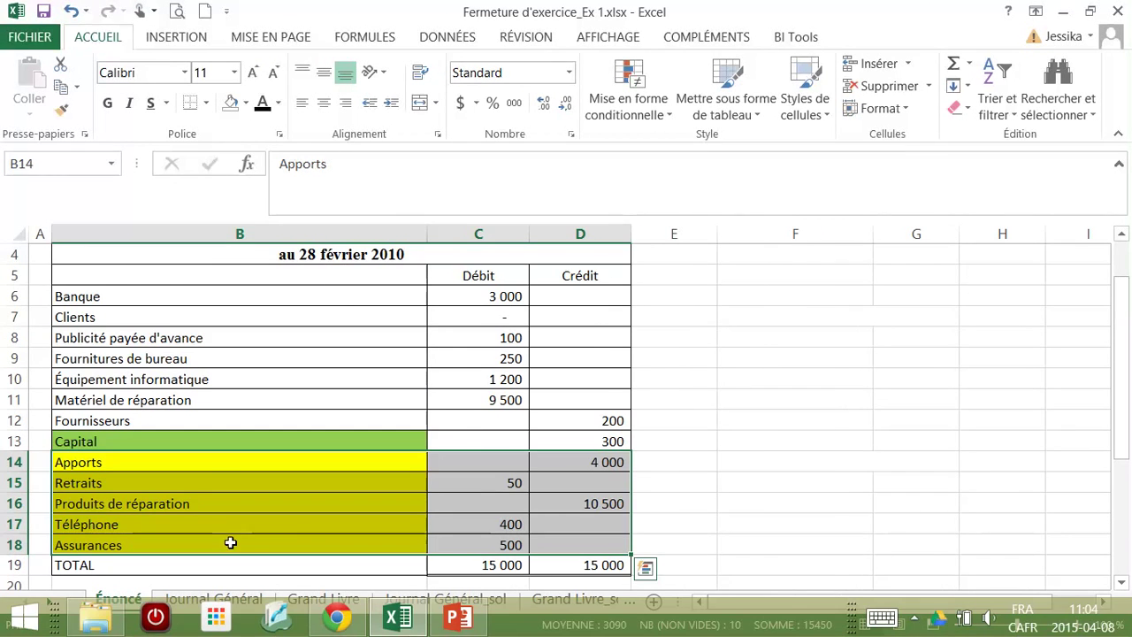
pyautogui.click(619, 461)
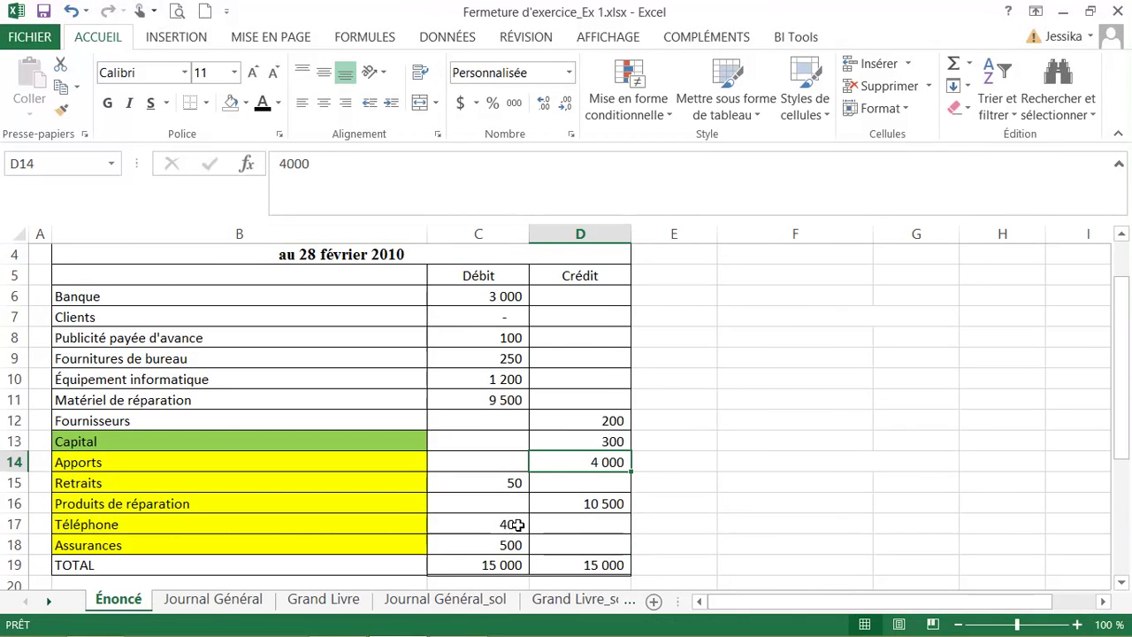
pyautogui.click(217, 600)
pyautogui.click(572, 315)
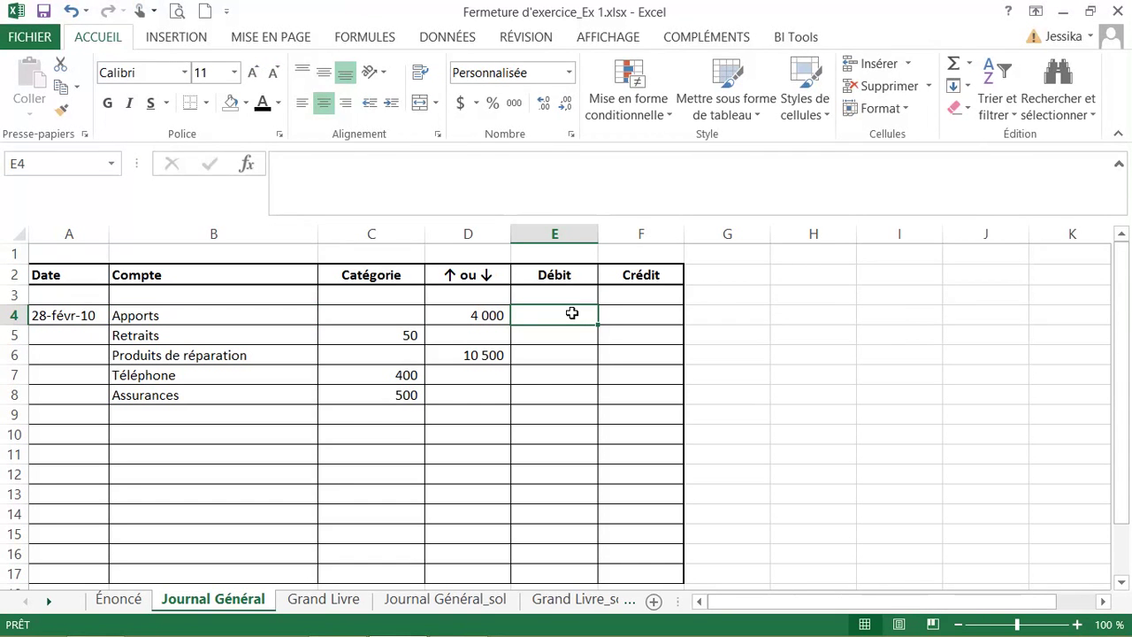
pyautogui.hotkey('ctrl', 'v')
pyautogui.press('Return')
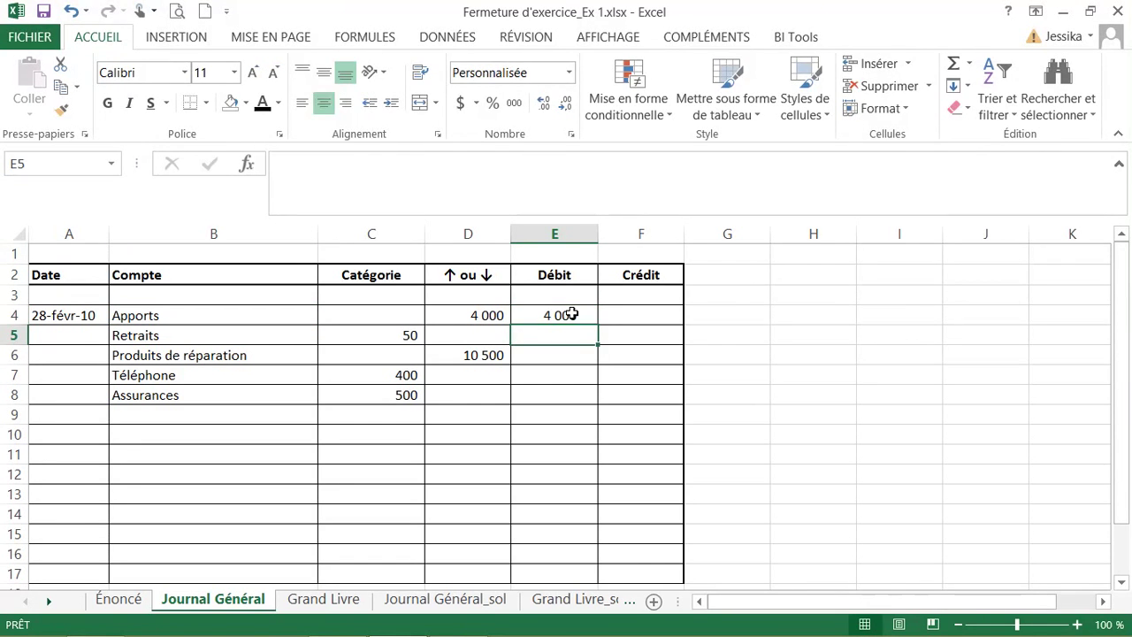
# Step: Check the Retraits balance on the Énoncé sheet and enter 50 as its credit in F5 of the Journal Général
pyautogui.press('Left')
pyautogui.press('Left')
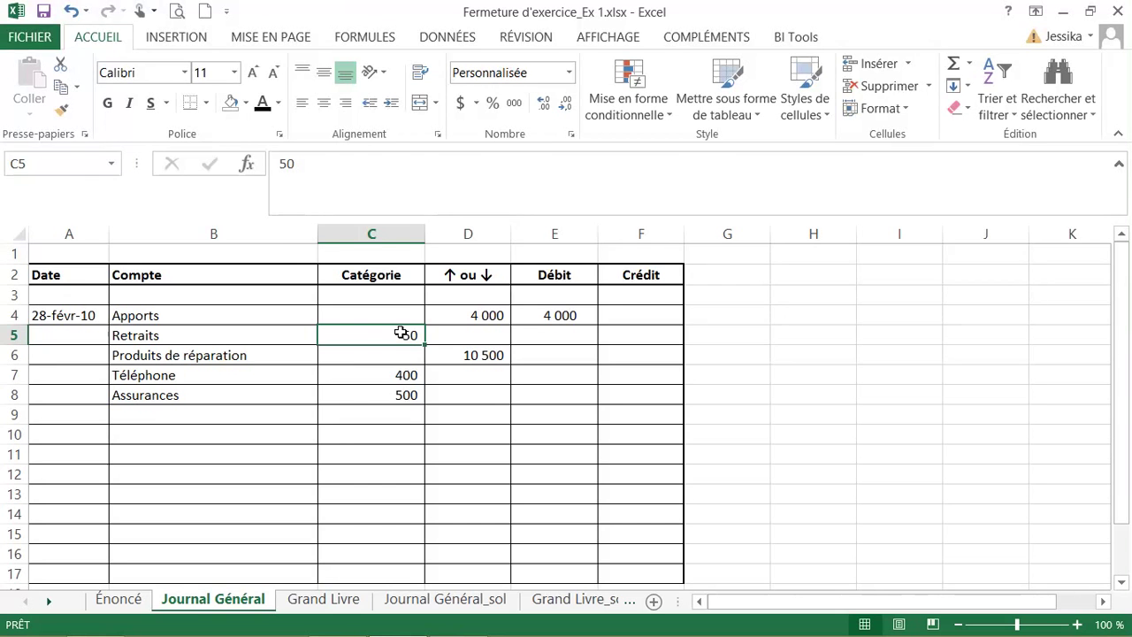
pyautogui.hotkey('ctrl', 'pageup')
pyautogui.click(493, 479)
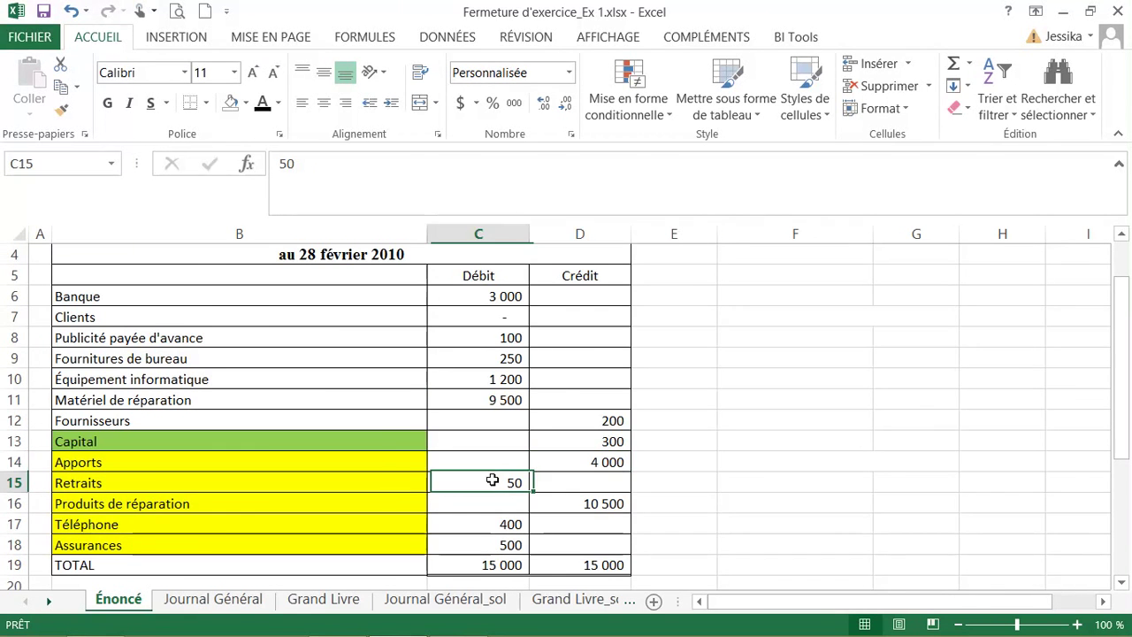
pyautogui.click(244, 603)
pyautogui.click(627, 332)
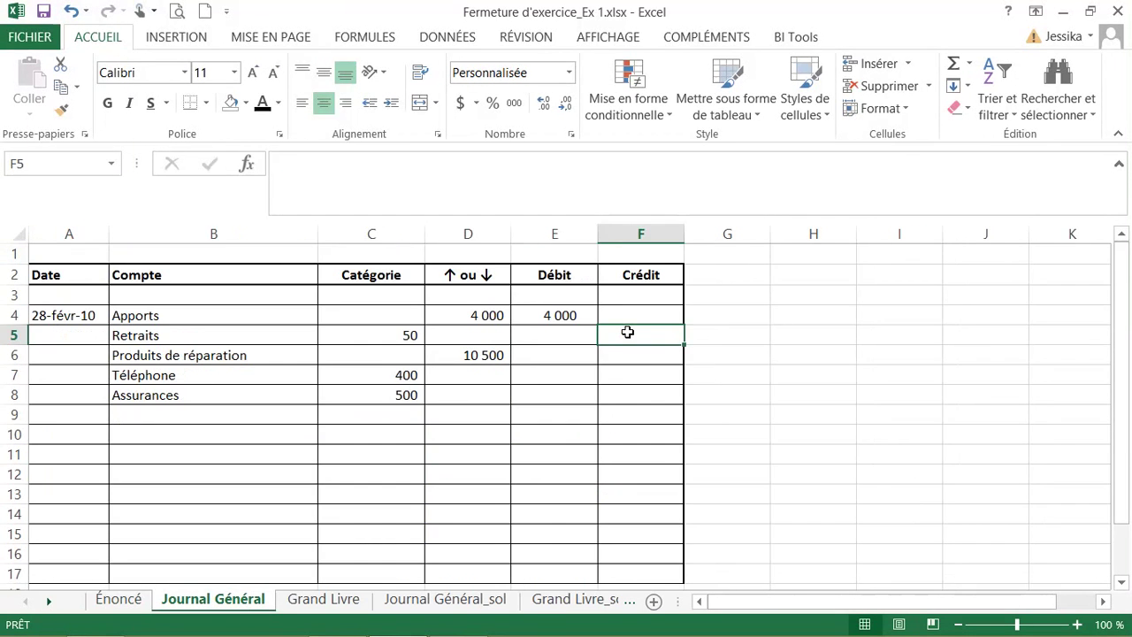
pyautogui.write('50')
pyautogui.press('Return')
# Step: Enter 10 500 as the debit for Produits de réparation in E6 of the Journal Général
pyautogui.press('Left')
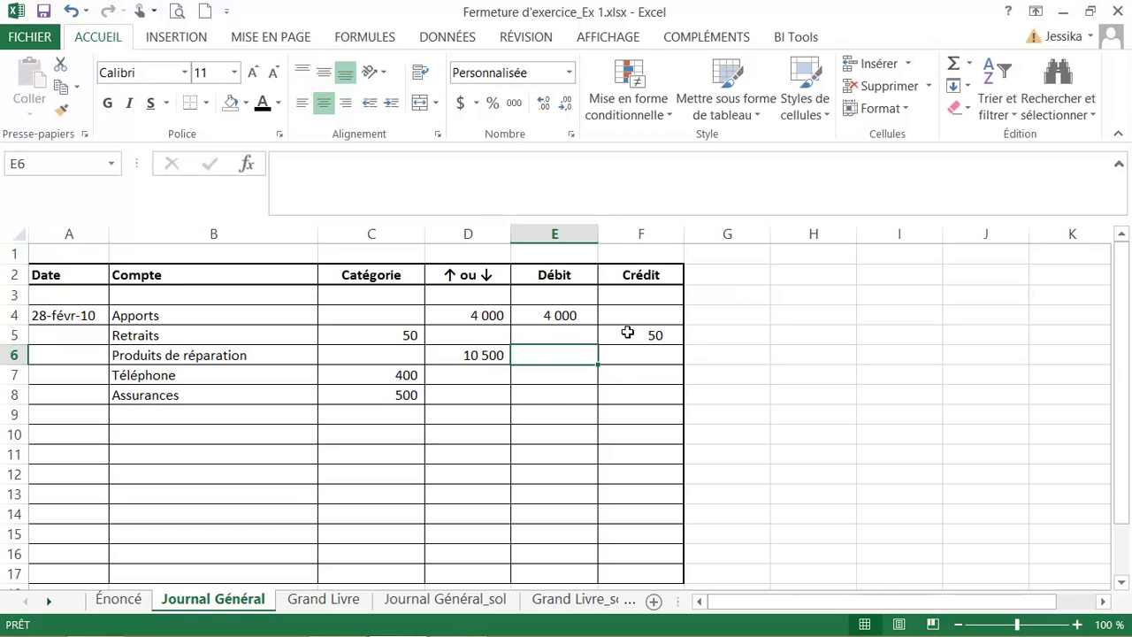
pyautogui.write('10 ')
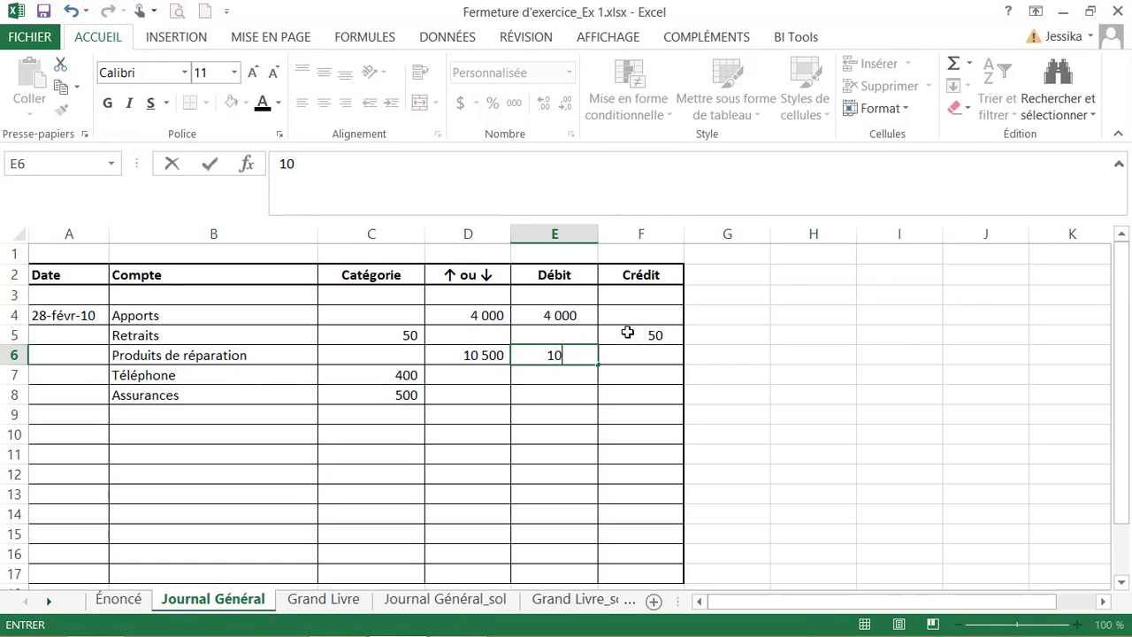
pyautogui.write('500')
pyautogui.press('Return')
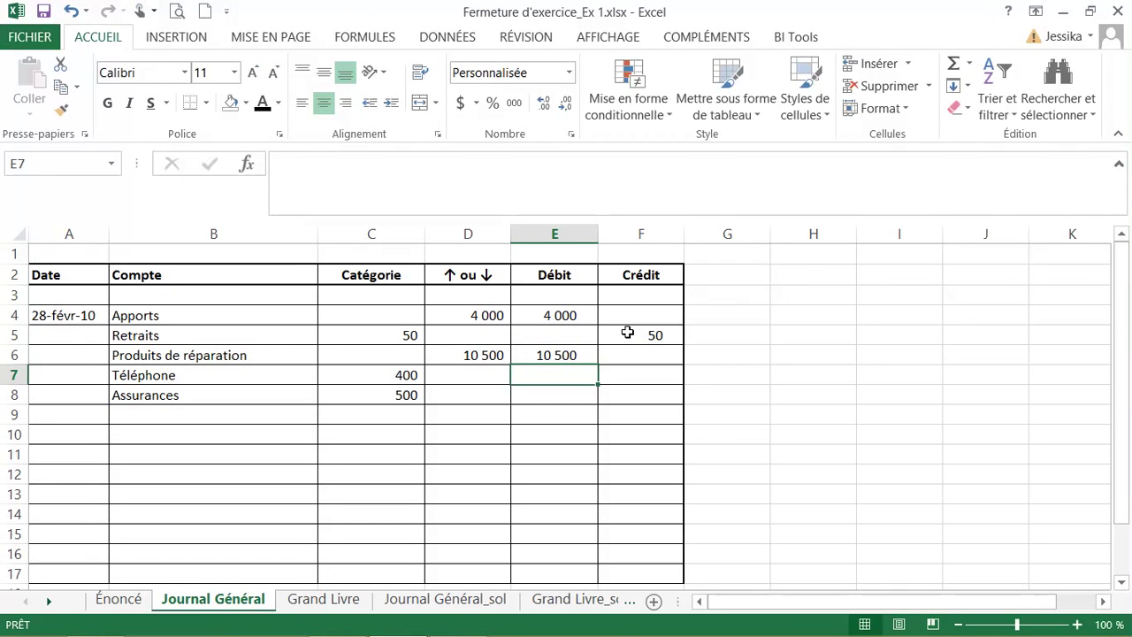
# Step: Enter the credits 400 for Téléphone in F7 and 500 for Assurances in F8
pyautogui.press('Up')
pyautogui.click(644, 375)
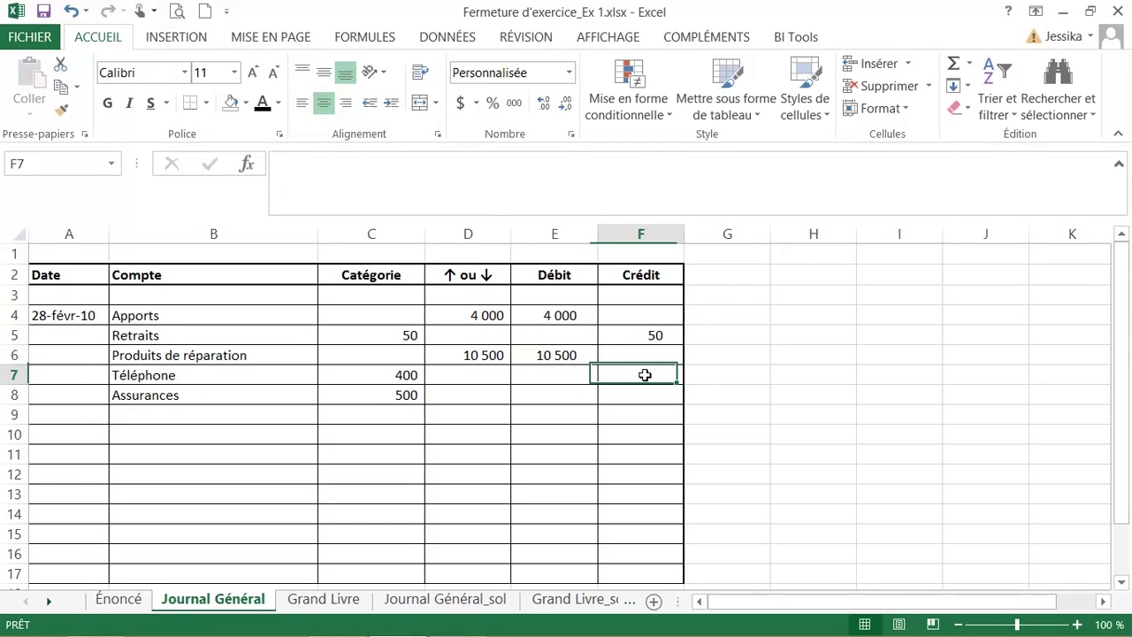
pyautogui.write('400')
pyautogui.press('Return')
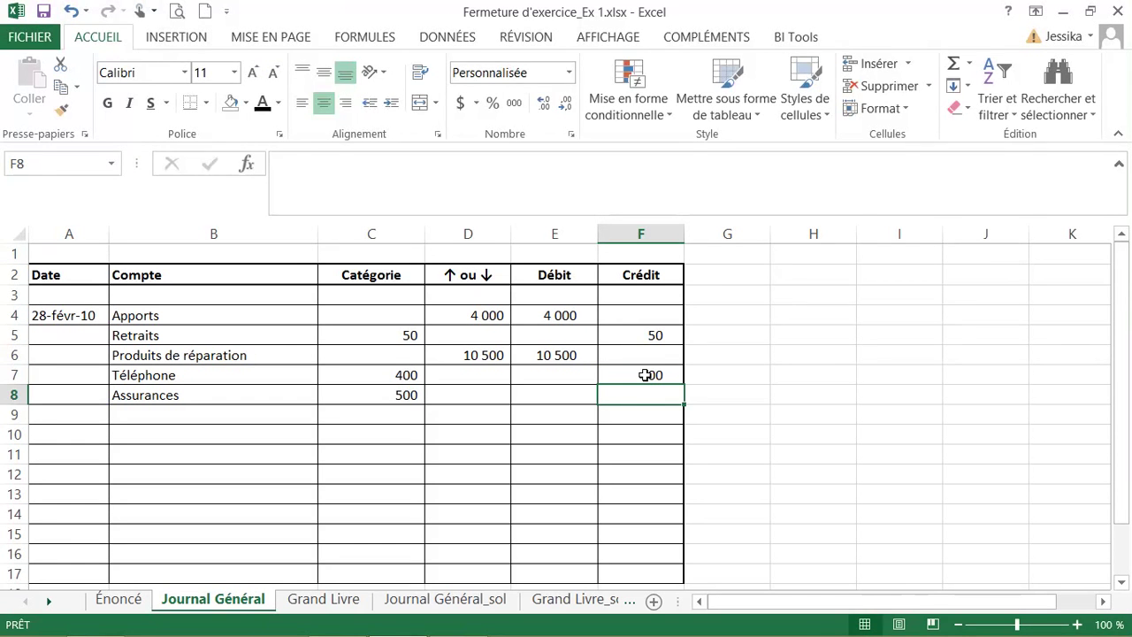
pyautogui.write('500')
pyautogui.press('Return')
# Step: Clear the copied balances from C4:D8 of the Journal Général
pyautogui.moveTo(371, 315); pyautogui.dragTo(470, 391)
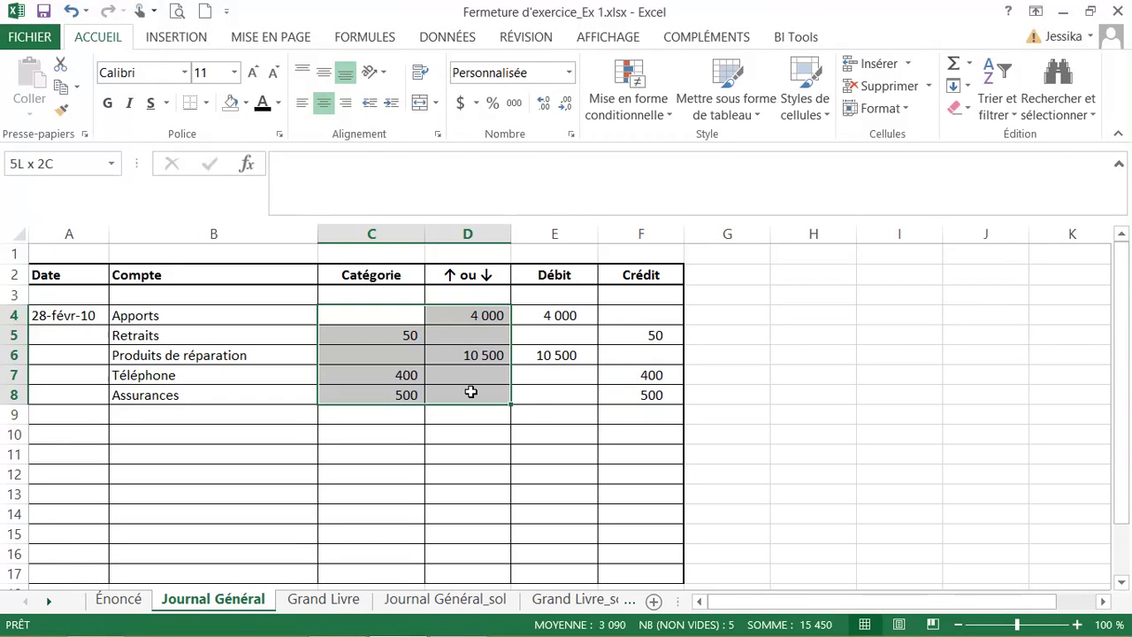
pyautogui.press('Delete')
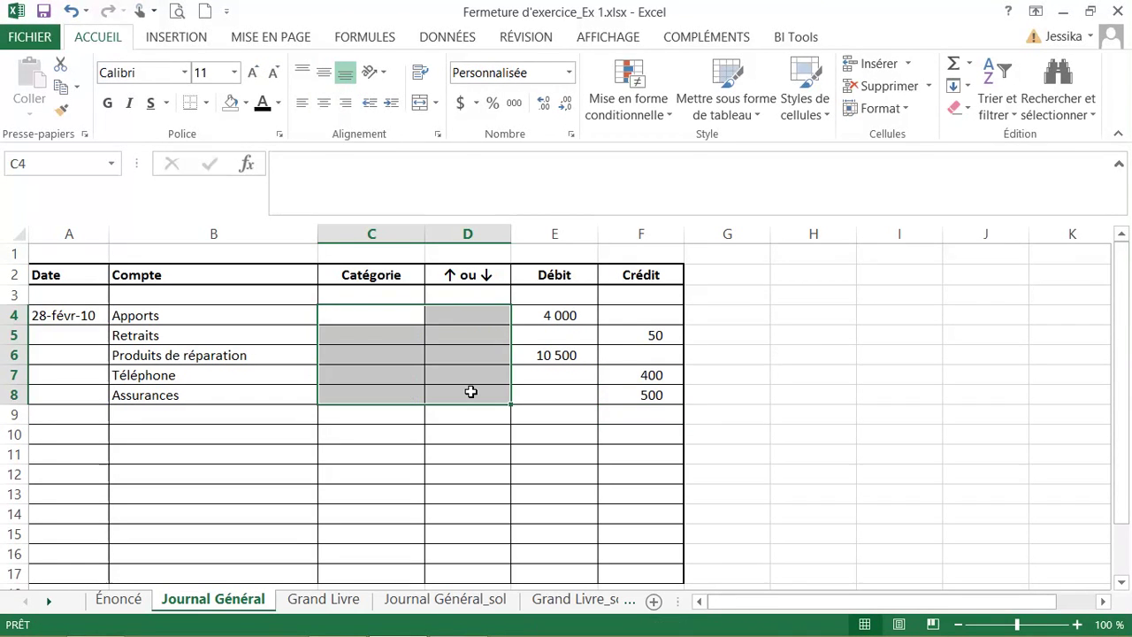
pyautogui.click(551, 392)
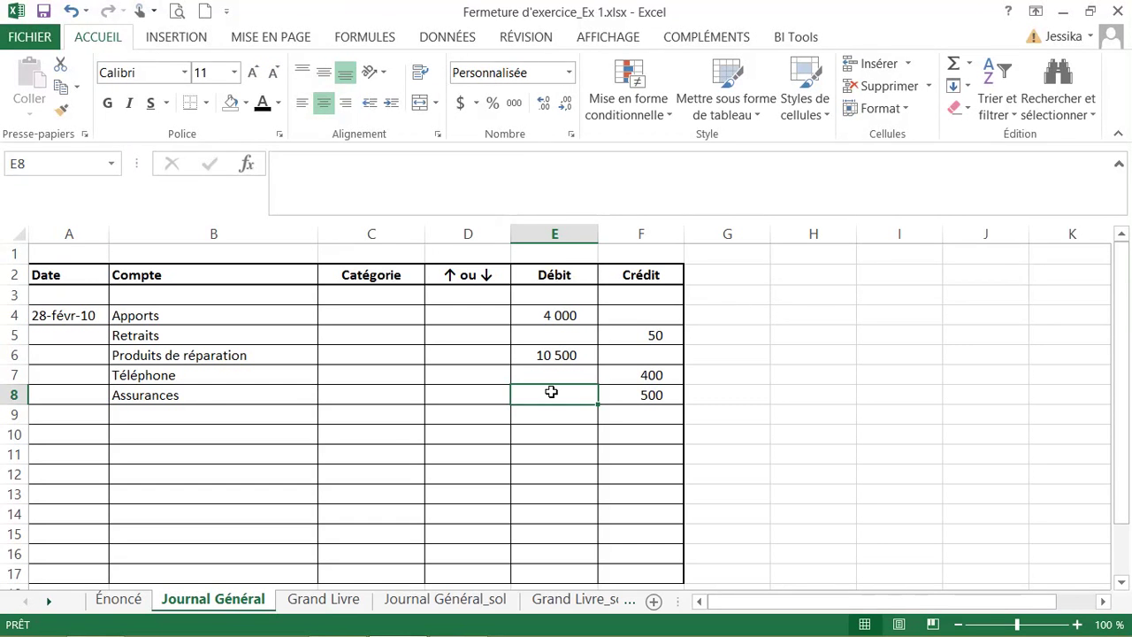
# Step: Enter Capital as the account name in B9, below Assurances
pyautogui.click(287, 416)
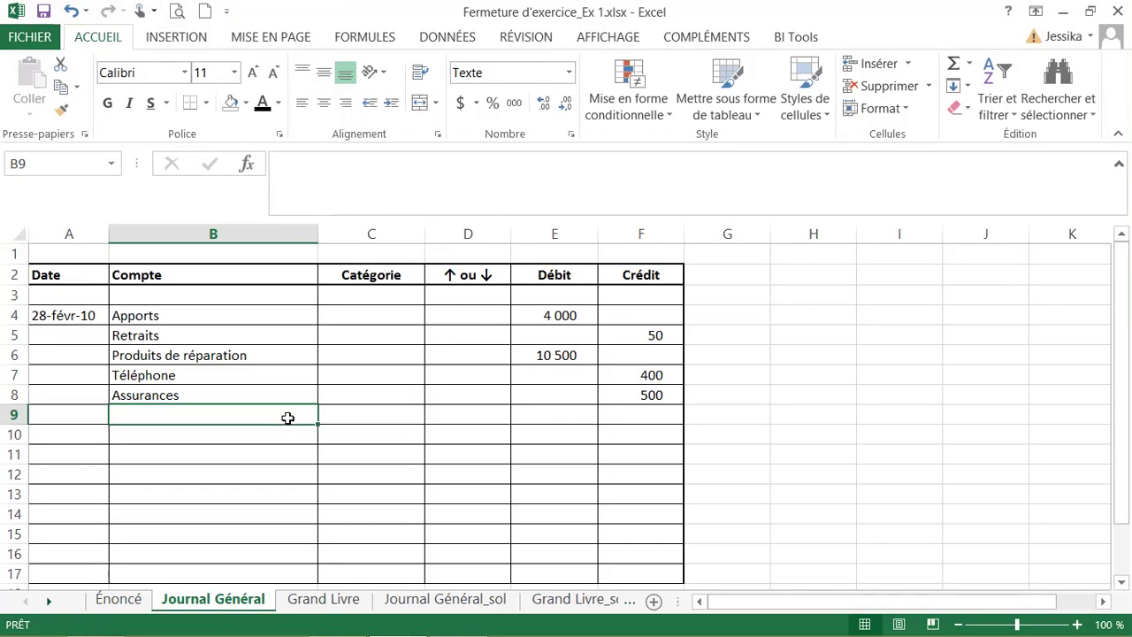
pyautogui.write('Capital')
pyautogui.press('Return')
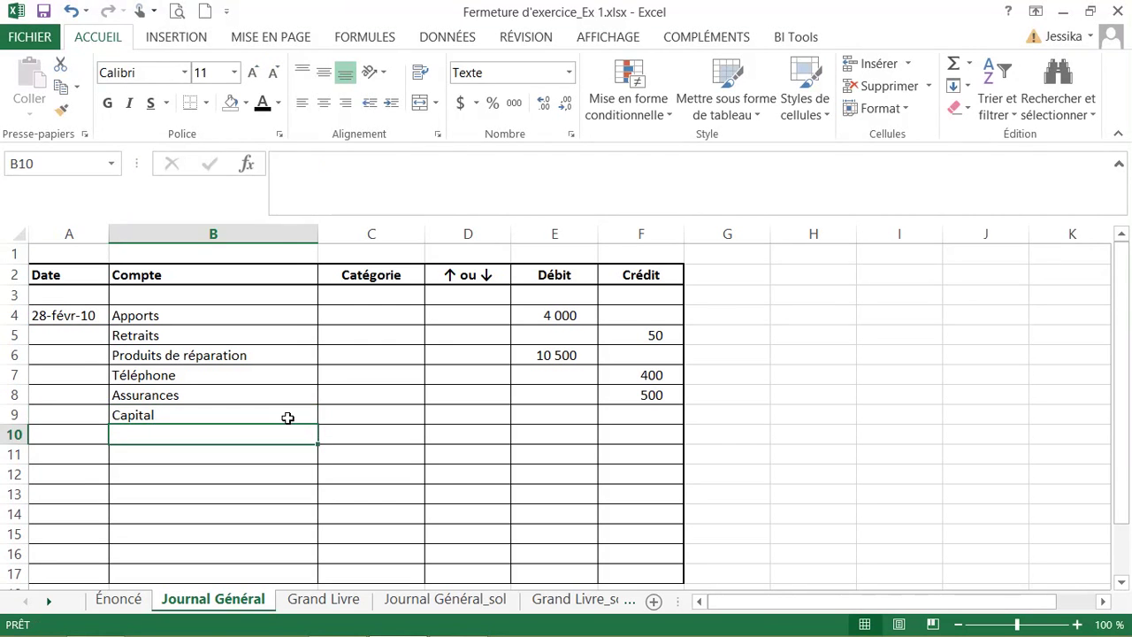
pyautogui.press('Up')
pyautogui.moveTo(573, 416); pyautogui.dragTo(619, 416)
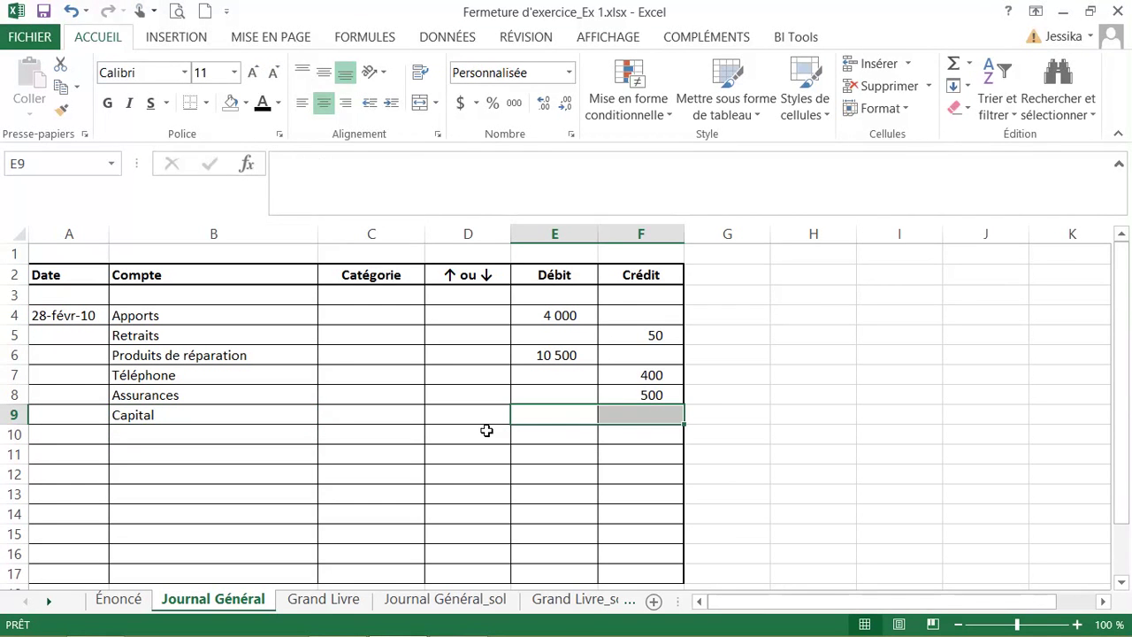
pyautogui.moveTo(162, 313); pyautogui.dragTo(649, 316)
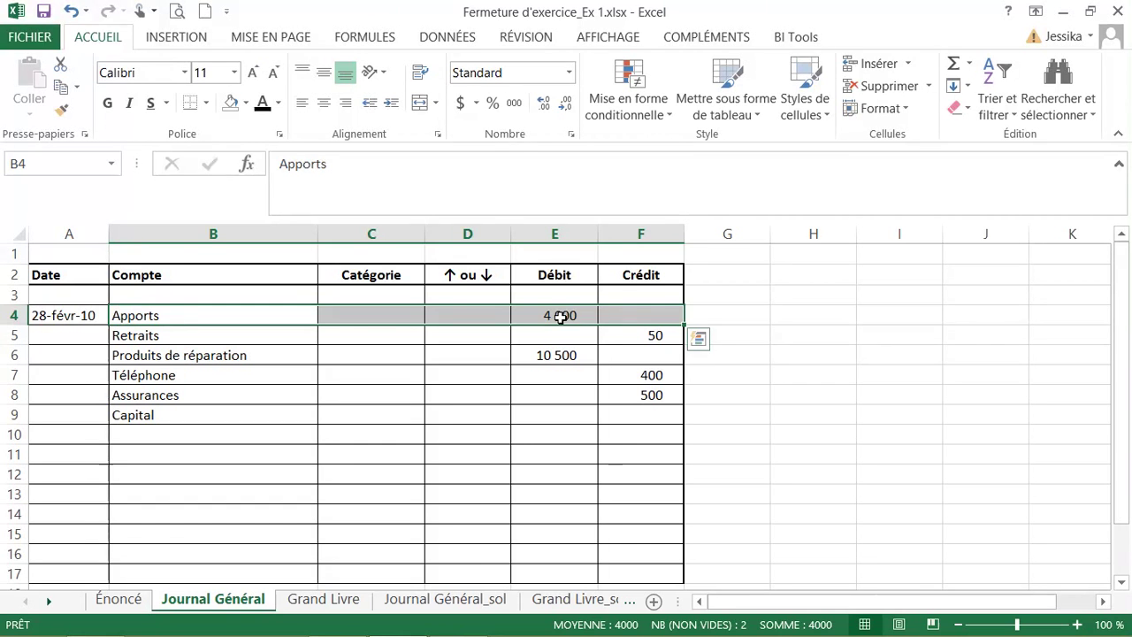
pyautogui.click(548, 274)
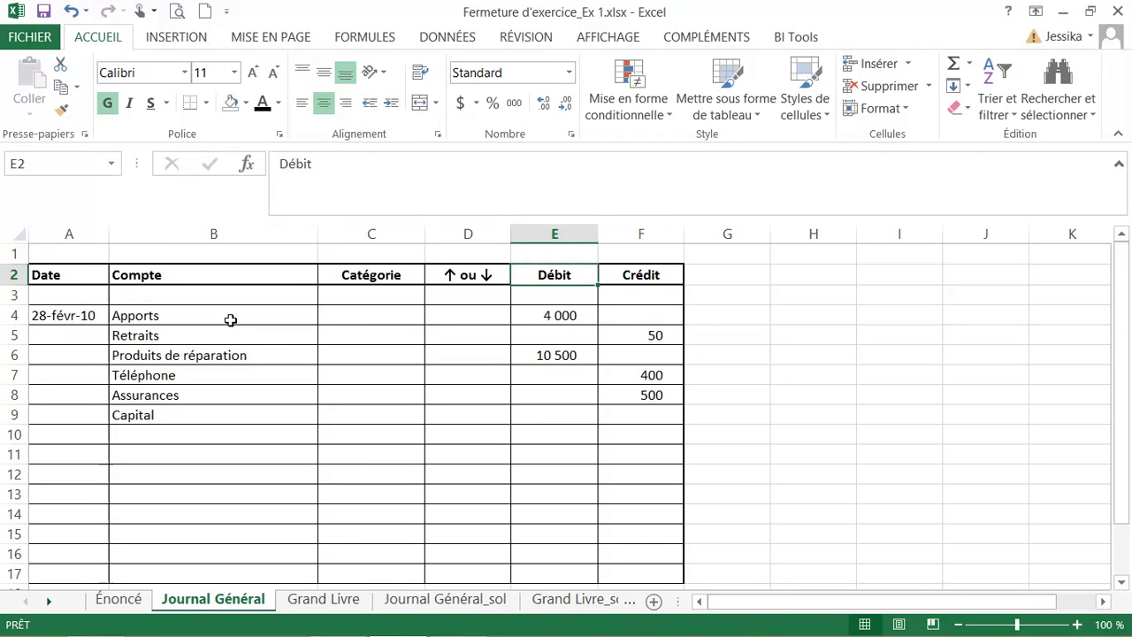
# Step: Post the Apports debit in H17 of the Grand Livre sheet as the negative of 'Journal Général'!E4
pyautogui.click(301, 605)
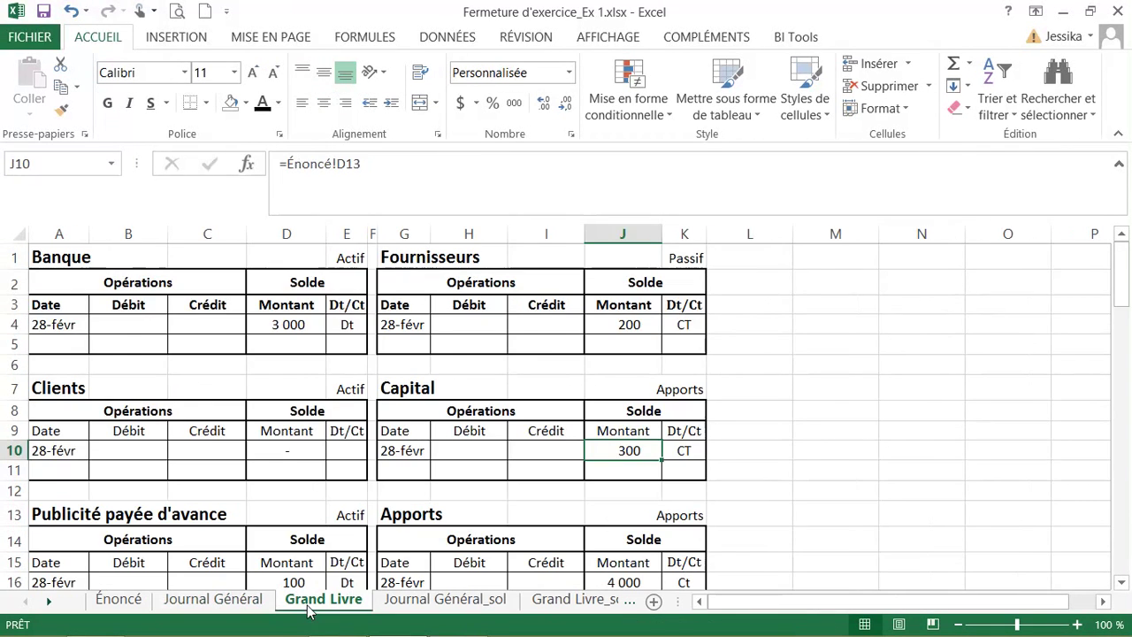
pyautogui.scroll(-1, 434, 442)
pyautogui.click(411, 443)
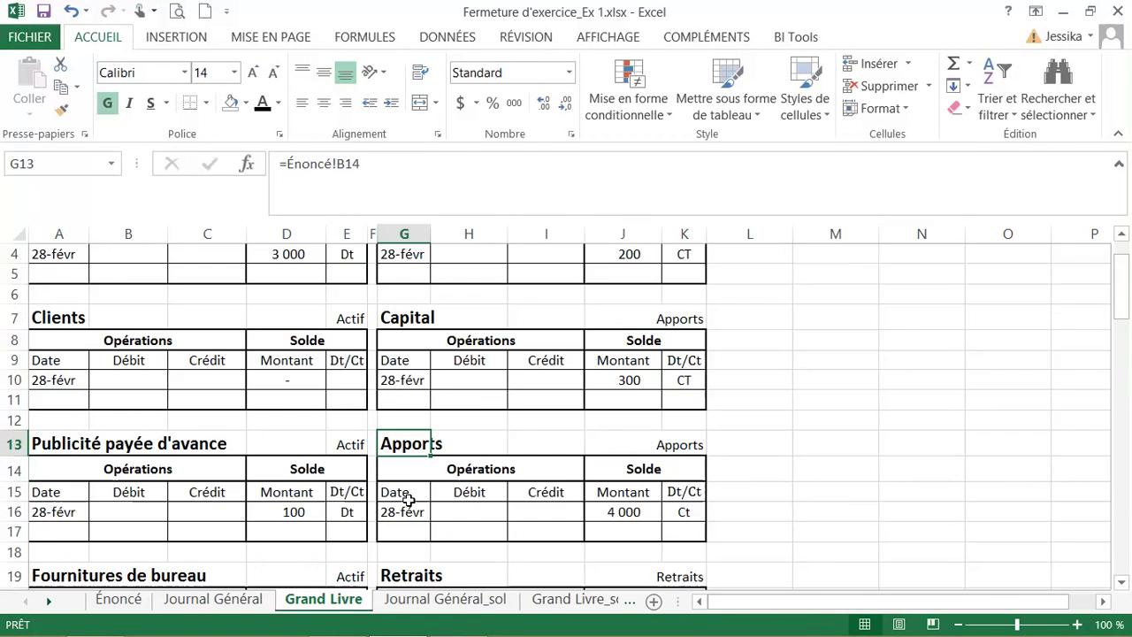
pyautogui.click(469, 531)
pyautogui.write('-')
pyautogui.click(213, 598)
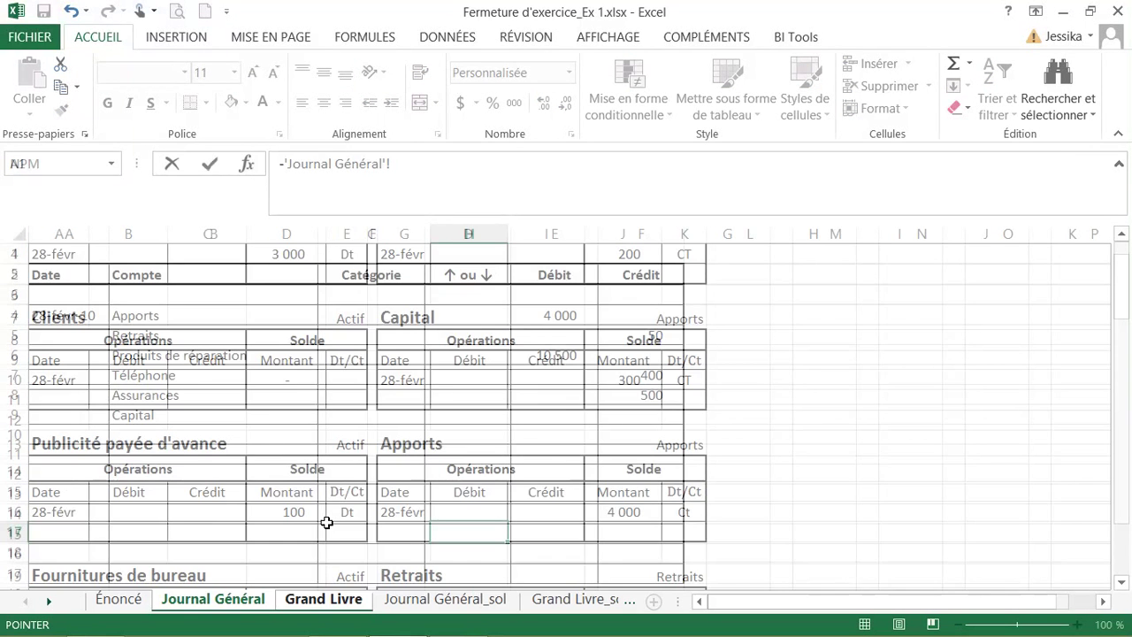
pyautogui.click(552, 314)
pyautogui.press('Return')
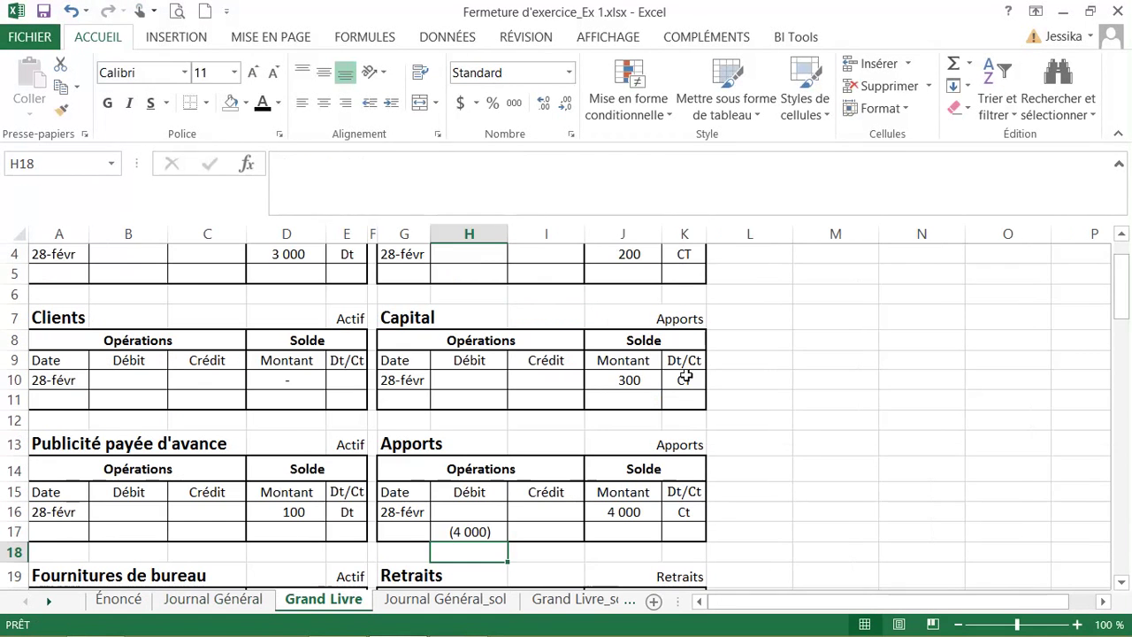
# Step: Remove the minus sign from the Apports debit formula in H17 so it reads ='Journal Général'!E4
pyautogui.click(681, 511)
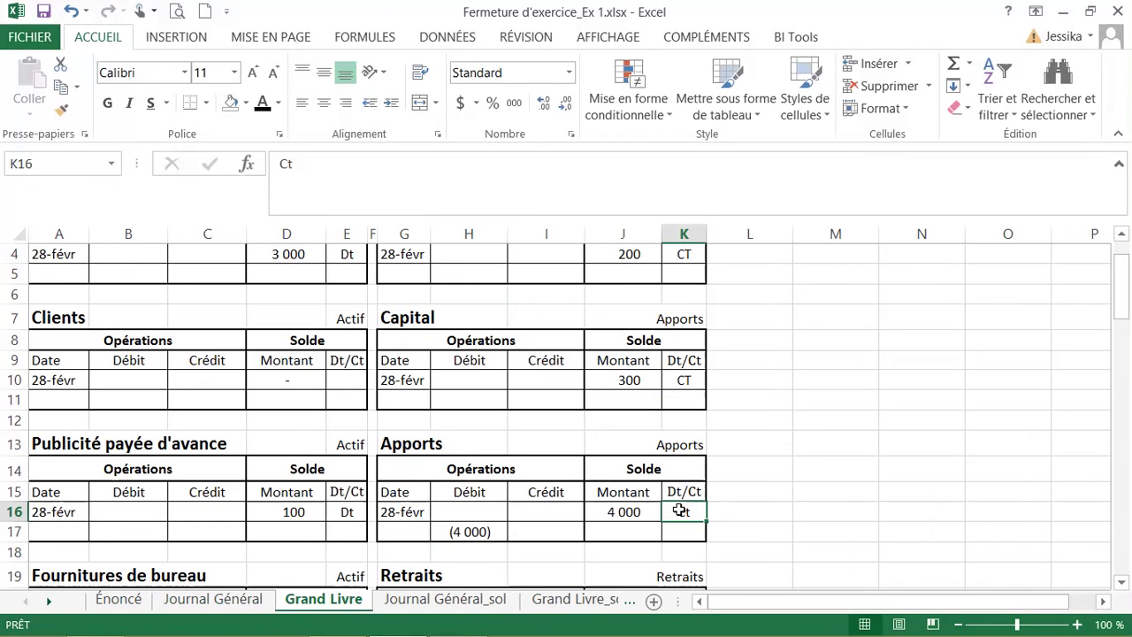
pyautogui.click(473, 530)
pyautogui.click(290, 163)
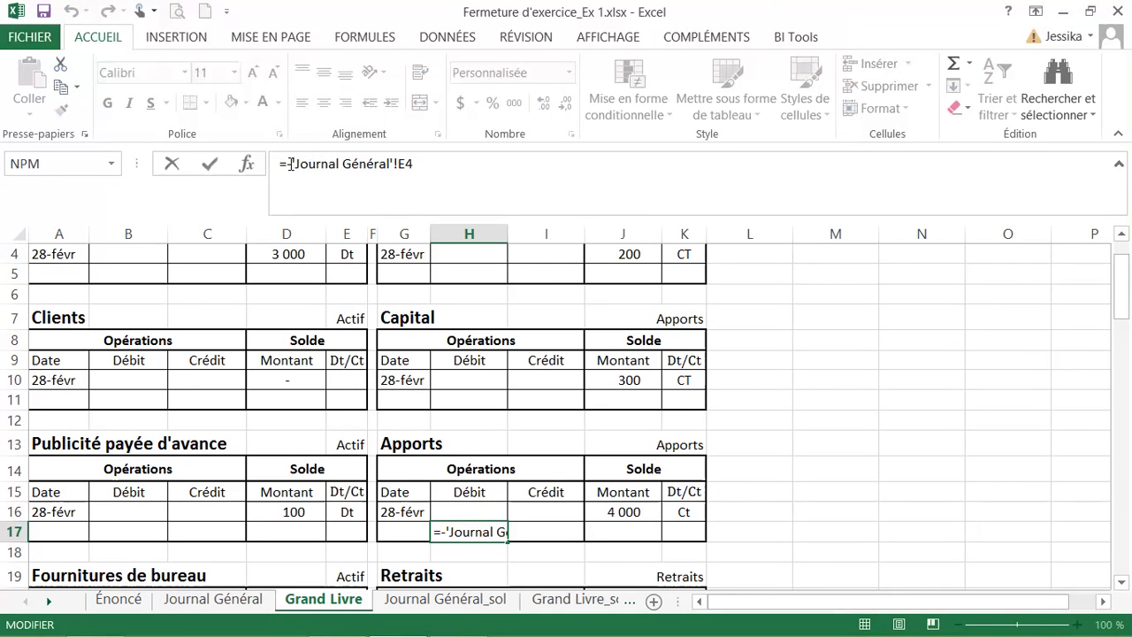
pyautogui.press('Return')
# Step: Calculate the closing Apports balance in J17 with the formula =J16-H17
pyautogui.click(624, 529)
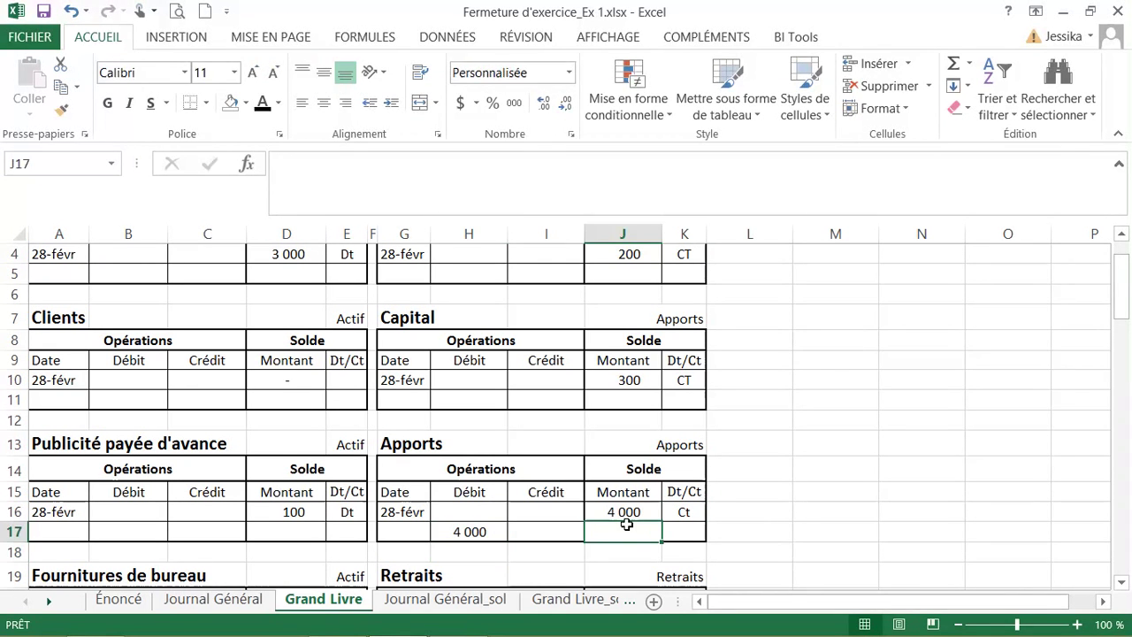
pyautogui.write('=')
pyautogui.press('Up')
pyautogui.write('-')
pyautogui.press('Left')
pyautogui.press('Return')
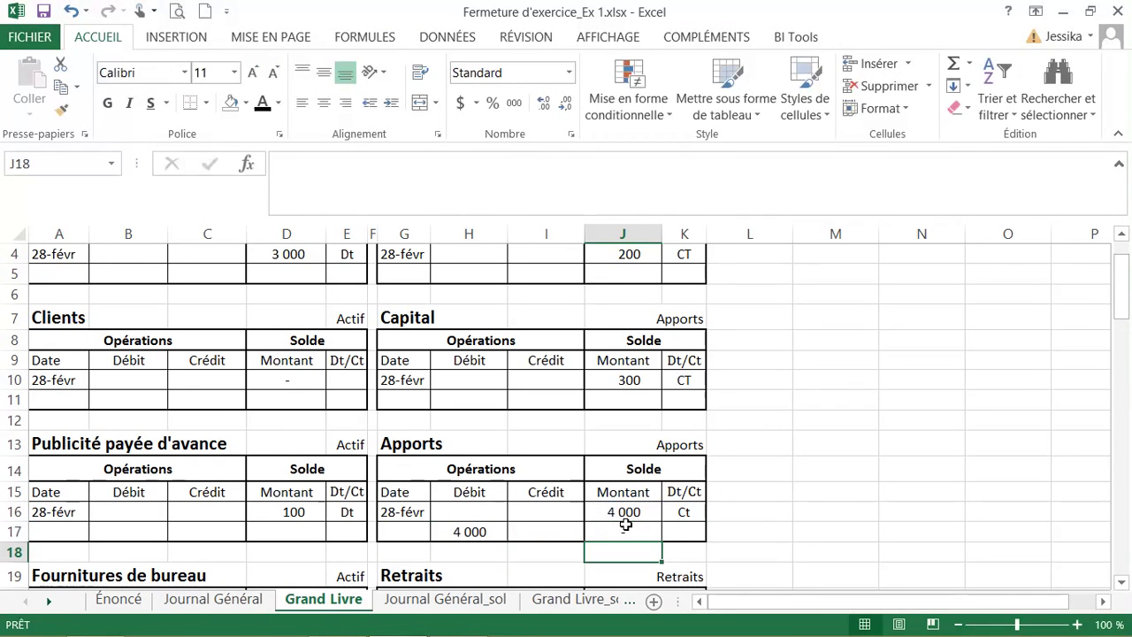
# Step: Fill in the Apports closing date in G17 with the formula =G16
pyautogui.click(424, 530)
pyautogui.write('=')
pyautogui.click(417, 510)
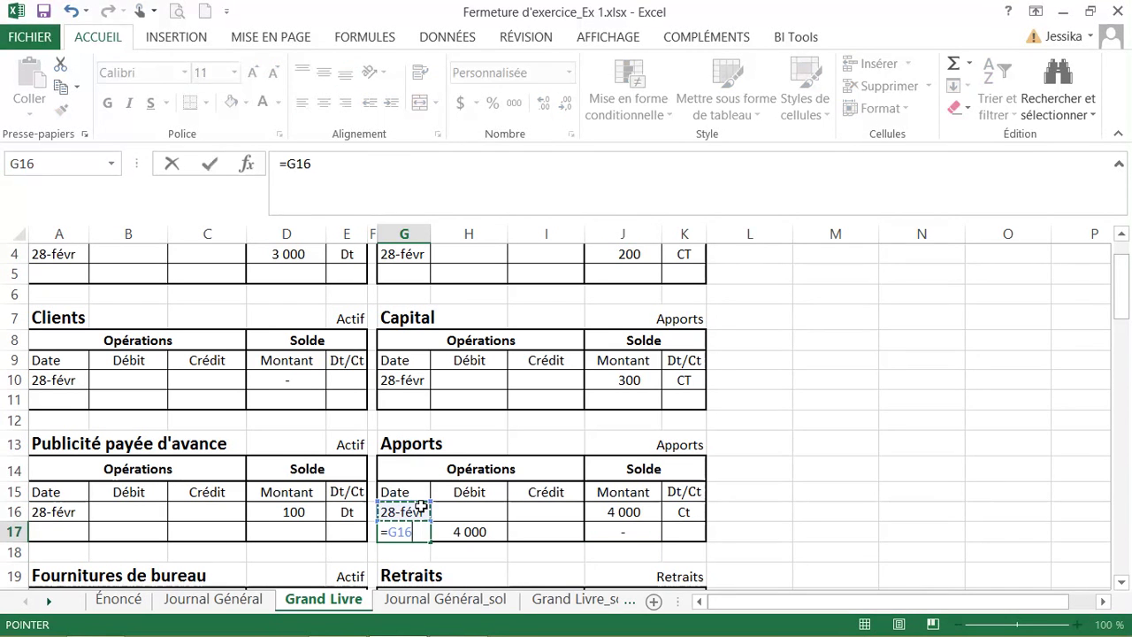
pyautogui.press('Return')
# Step: Fill in the Retraits closing date in G23 with the formula =G22
pyautogui.scroll(-2, 393, 498)
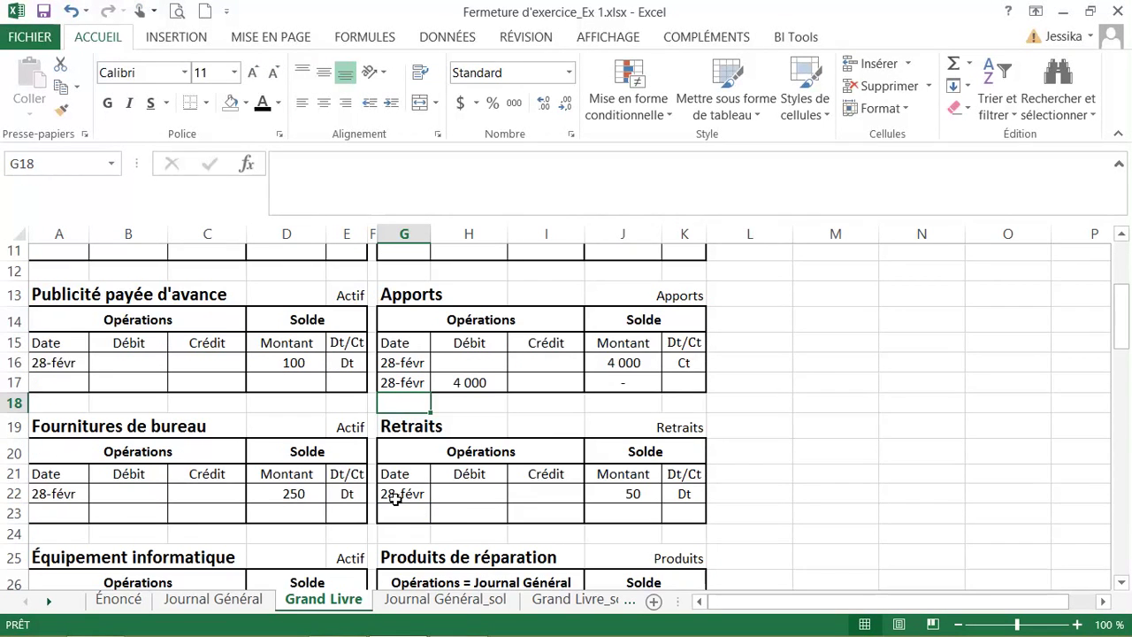
pyautogui.scroll(-1, 393, 478)
pyautogui.click(403, 475)
pyautogui.write('=')
pyautogui.click(400, 455)
pyautogui.press('Return')
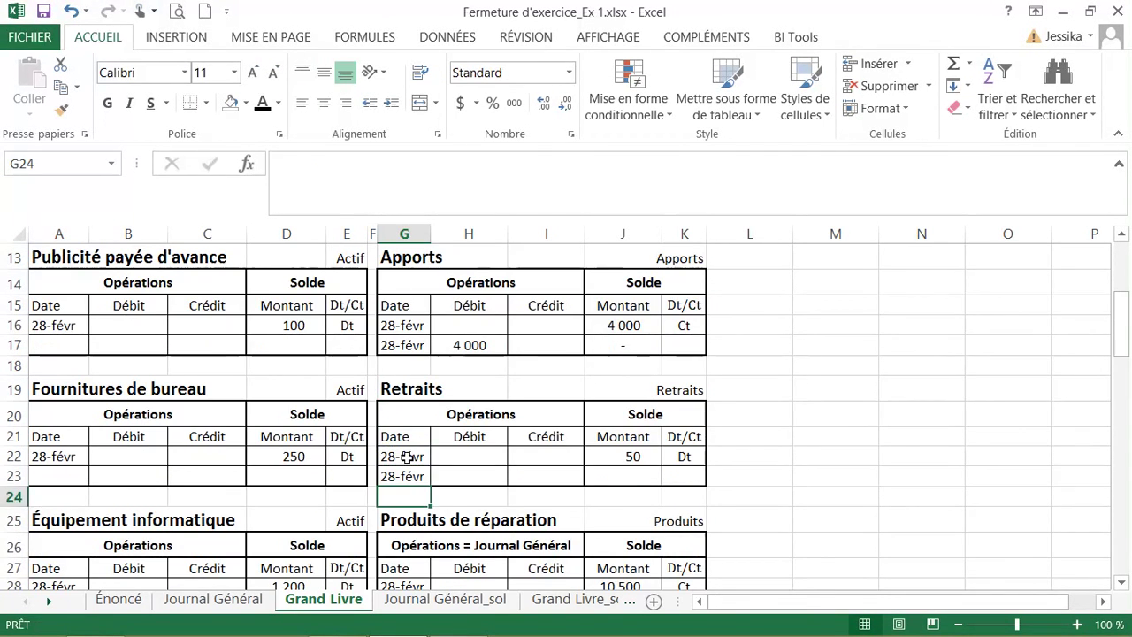
# Step: Link the Retraits credit in I23 of the Grand Livre to F5 of the Journal Général
pyautogui.moveTo(629, 456); pyautogui.dragTo(678, 457)
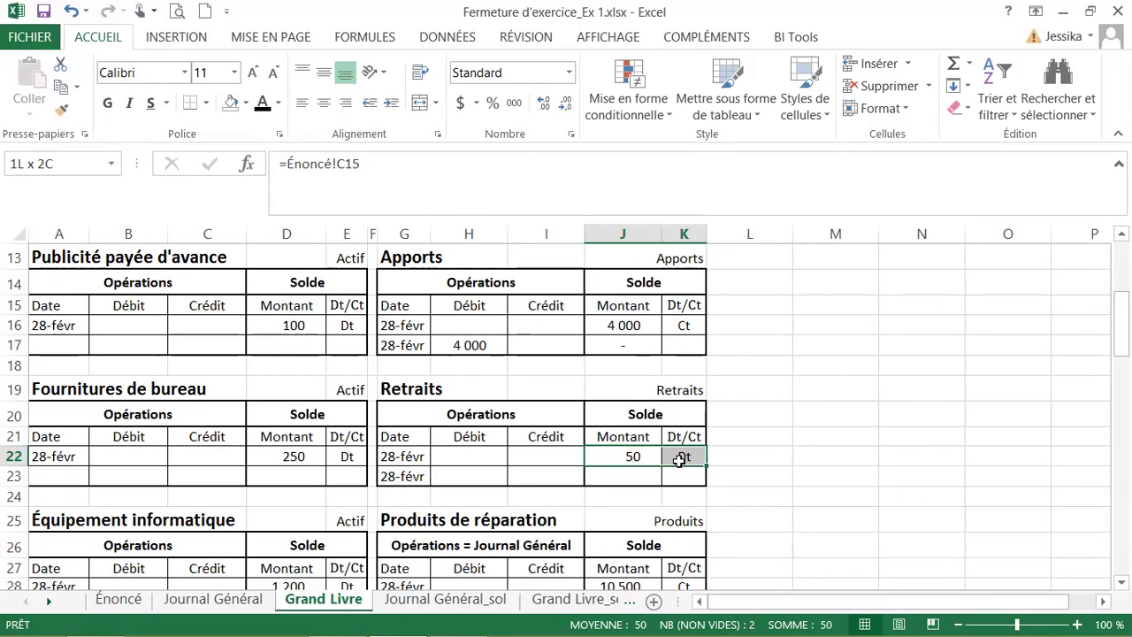
pyautogui.hotkey('ctrl', 'v')
pyautogui.click(535, 475)
pyautogui.write('=')
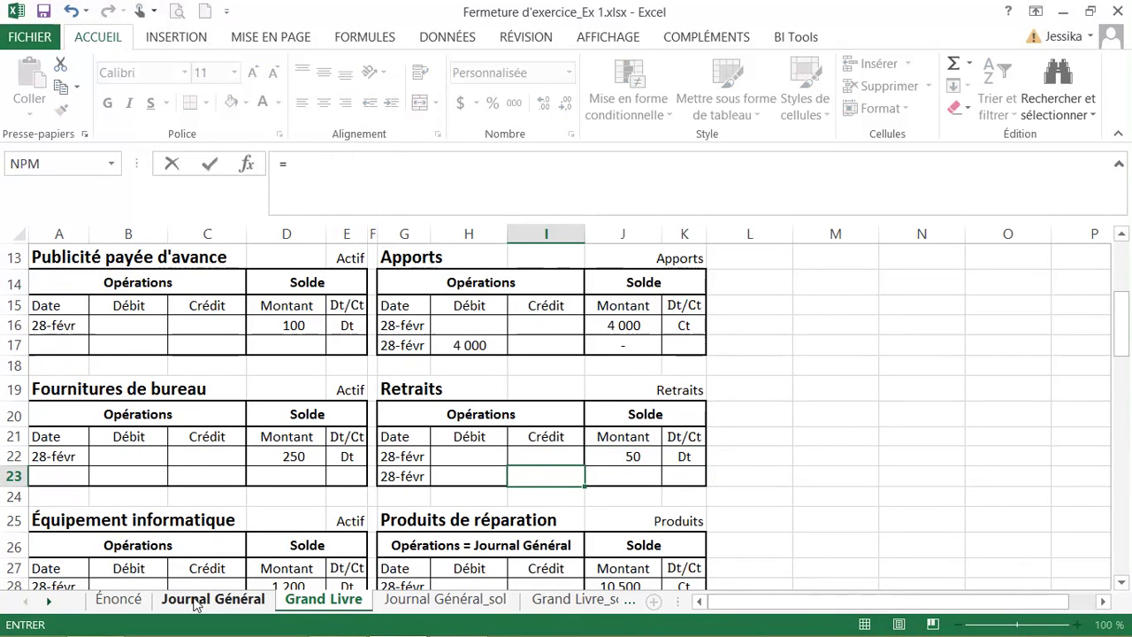
pyautogui.click(189, 600)
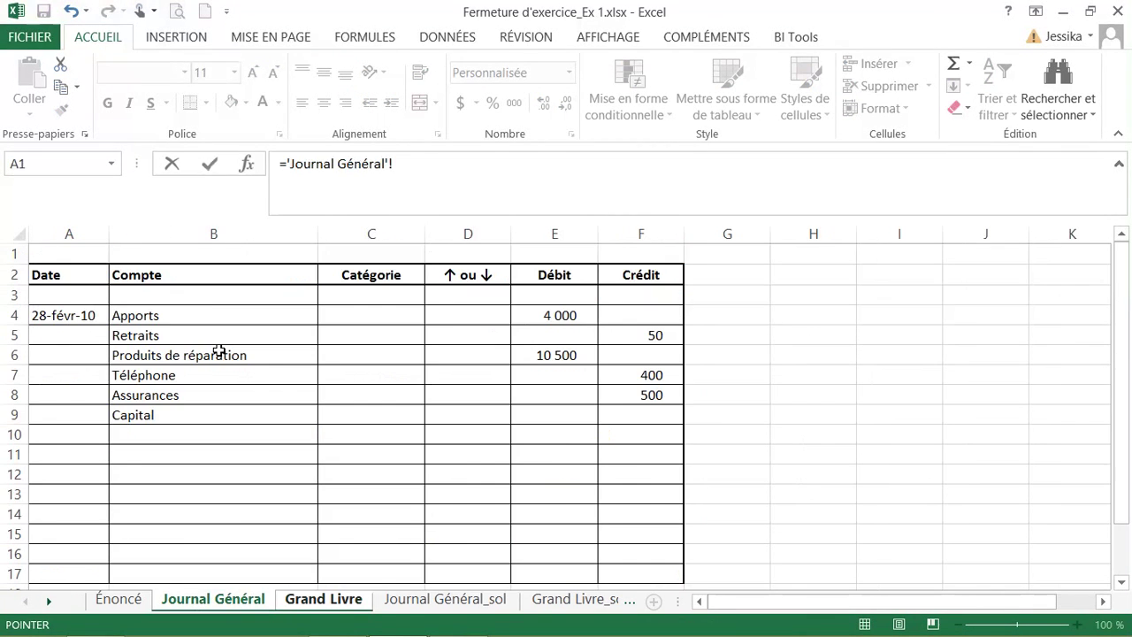
pyautogui.click(655, 336)
pyautogui.press('Return')
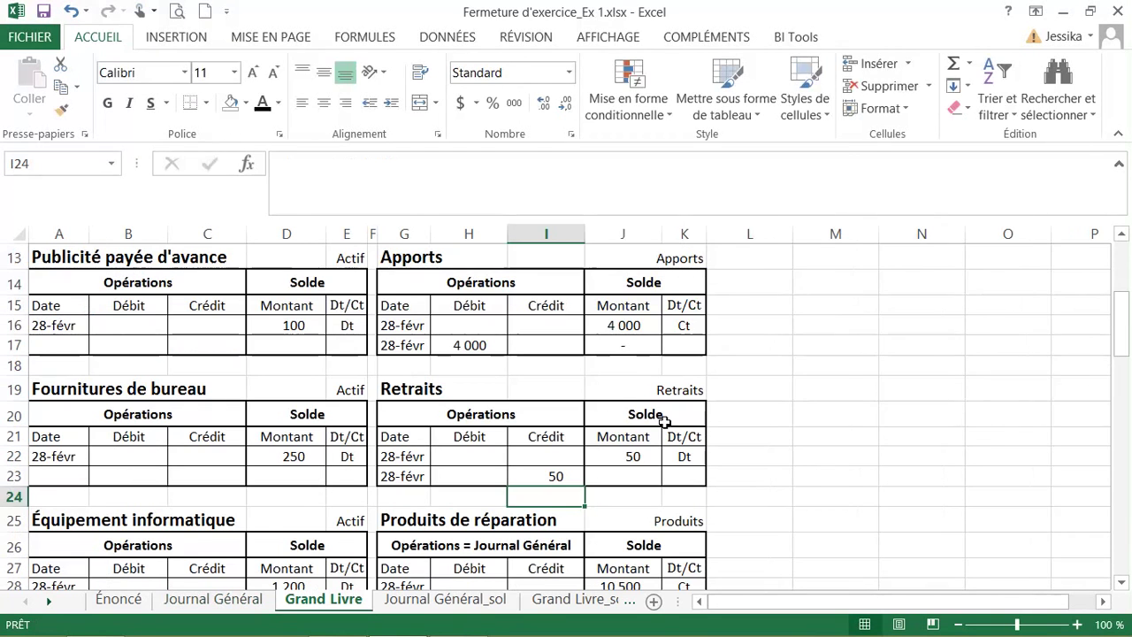
# Step: Calculate the closing Retraits balance in J23 as =J22-I23 and check the Apports and Retraits balance formulas
pyautogui.click(630, 473)
pyautogui.write('=')
pyautogui.press('Up')
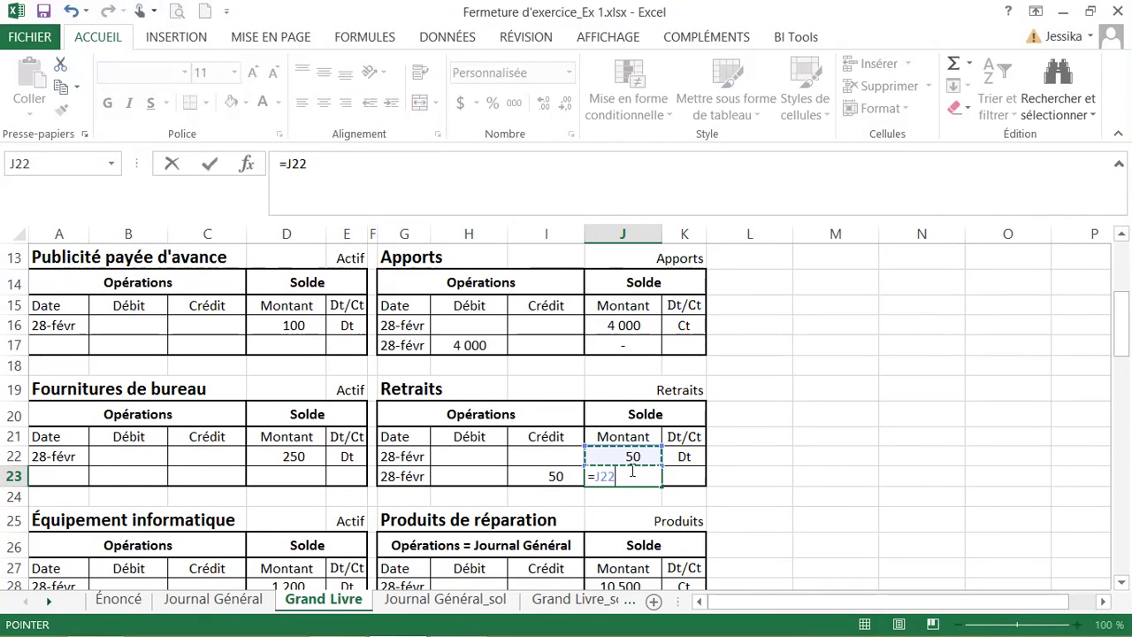
pyautogui.write('-')
pyautogui.press('Left')
pyautogui.press('Return')
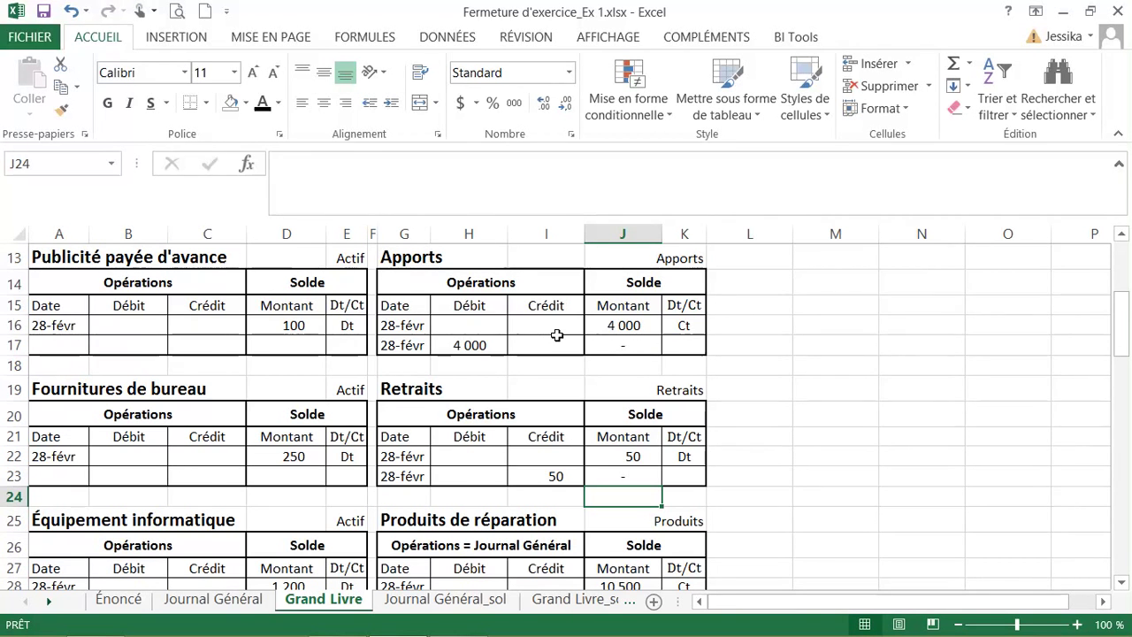
pyautogui.click(637, 343)
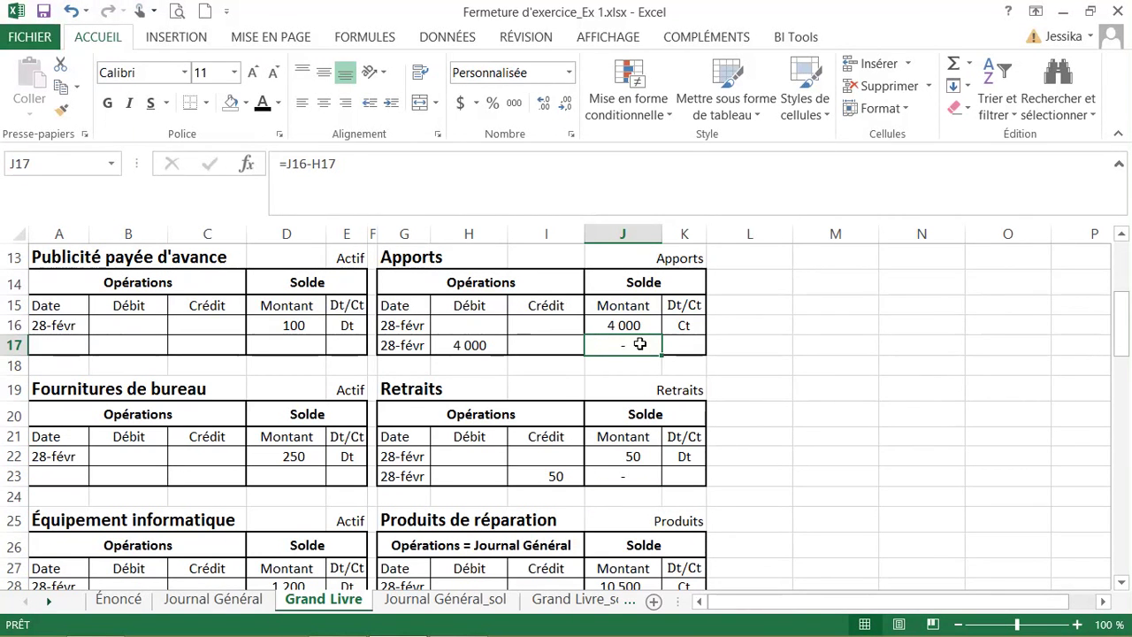
pyautogui.click(628, 476)
# Step: Enter the date 28/02 for the Produits de réparation closing line in G29
pyautogui.scroll(-2, 628, 475)
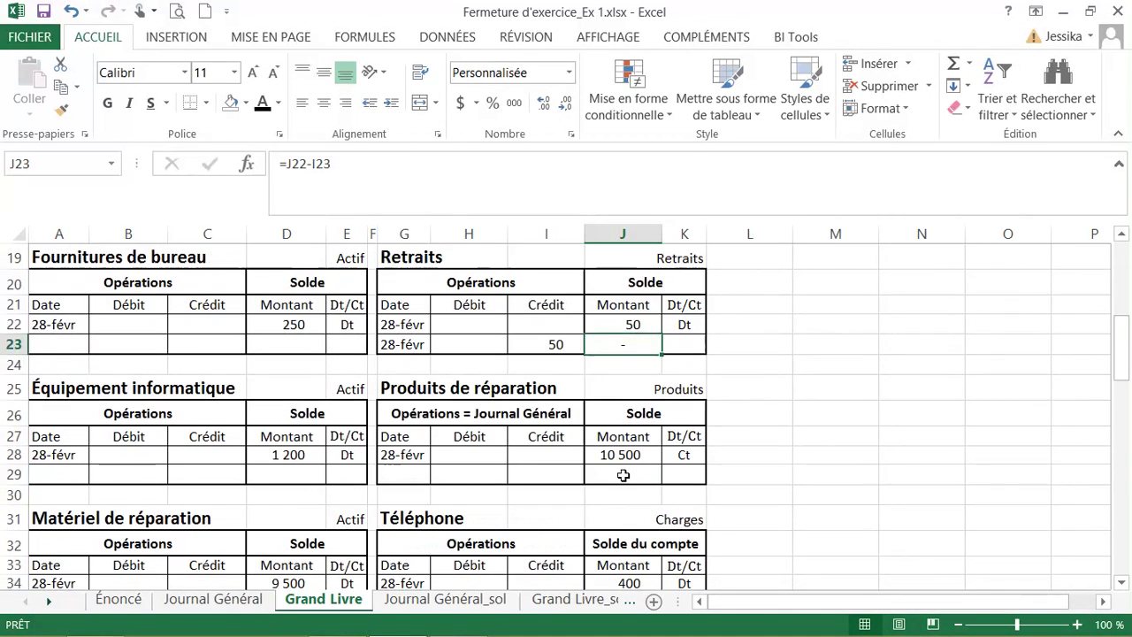
pyautogui.click(390, 476)
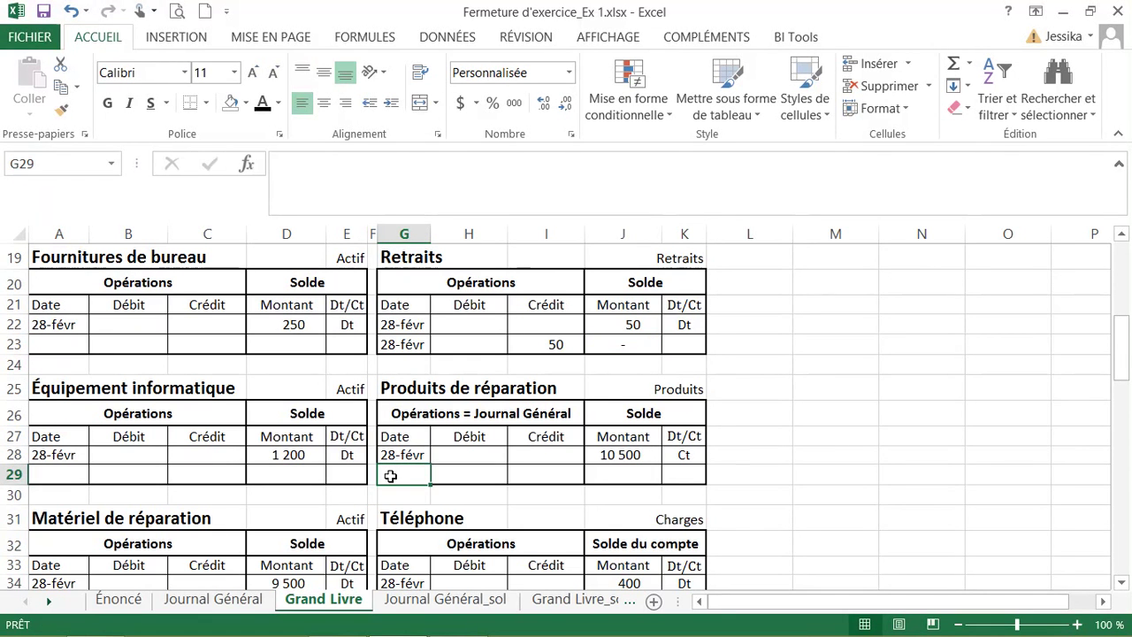
pyautogui.write('28/02')
pyautogui.press('Return')
# Step: Link the Produits de réparation debit in H29 of the Grand Livre to E6 of the Journal Général
pyautogui.click(531, 472)
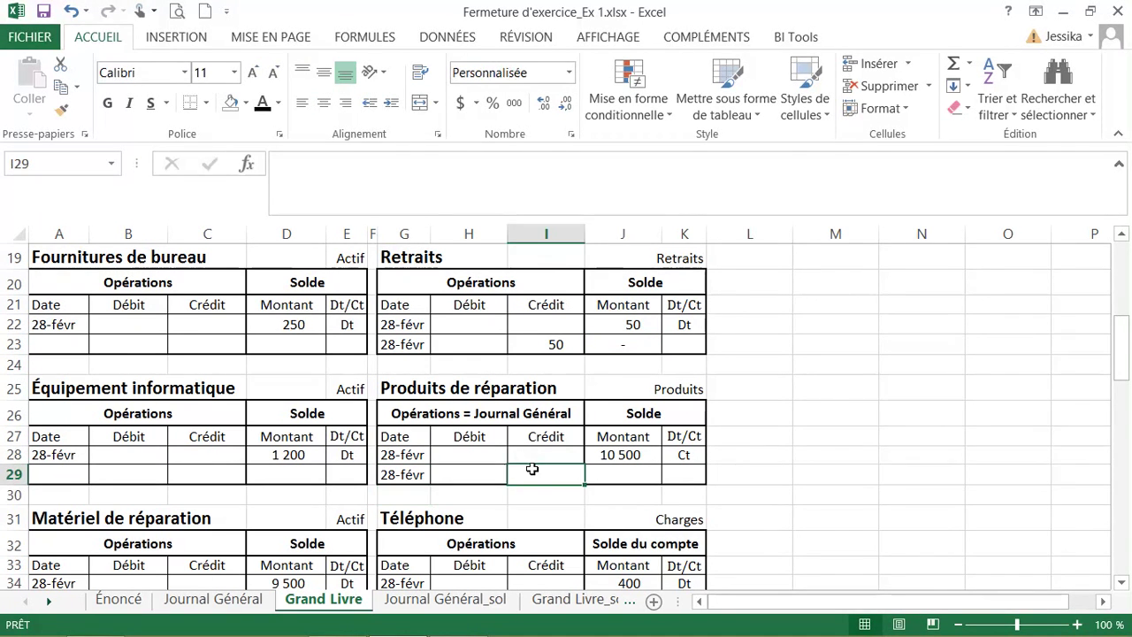
pyautogui.press('Left')
pyautogui.write('=')
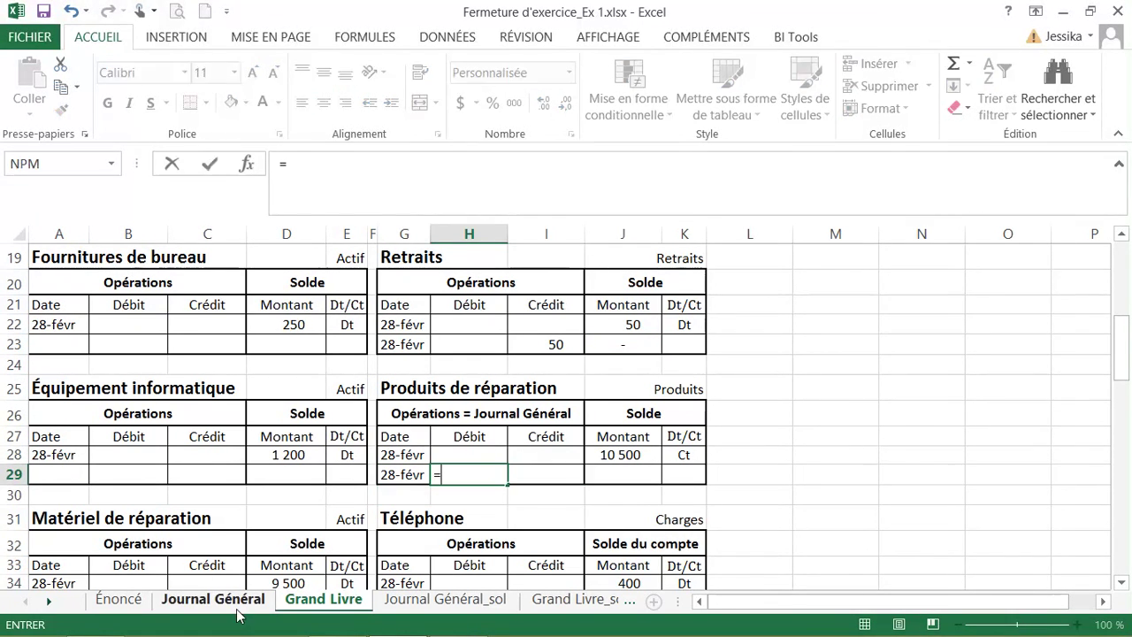
pyautogui.click(231, 603)
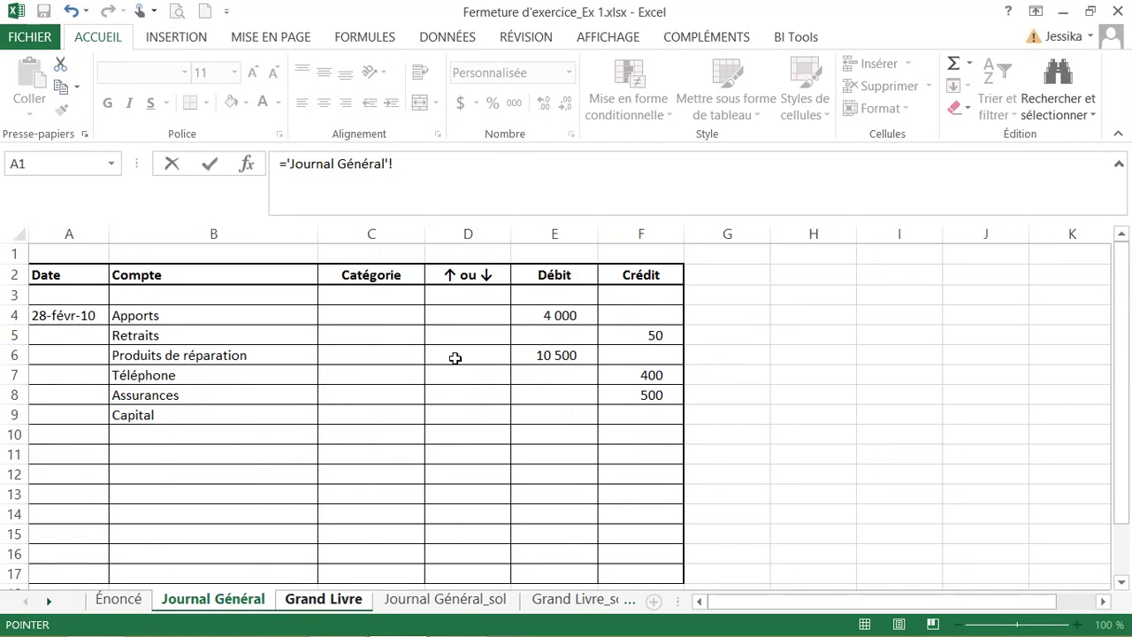
pyautogui.click(531, 357)
pyautogui.press('Return')
# Step: Copy the Apports closing balance formula from J17 into J29 for Produits de réparation
pyautogui.click(640, 468)
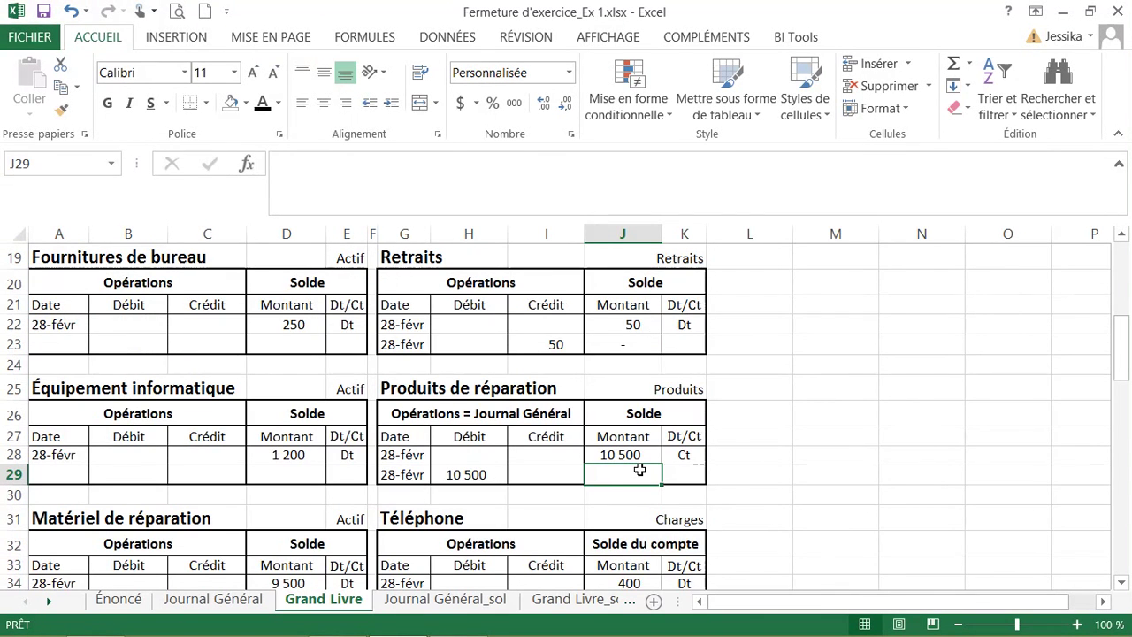
pyautogui.scroll(1, 632, 291)
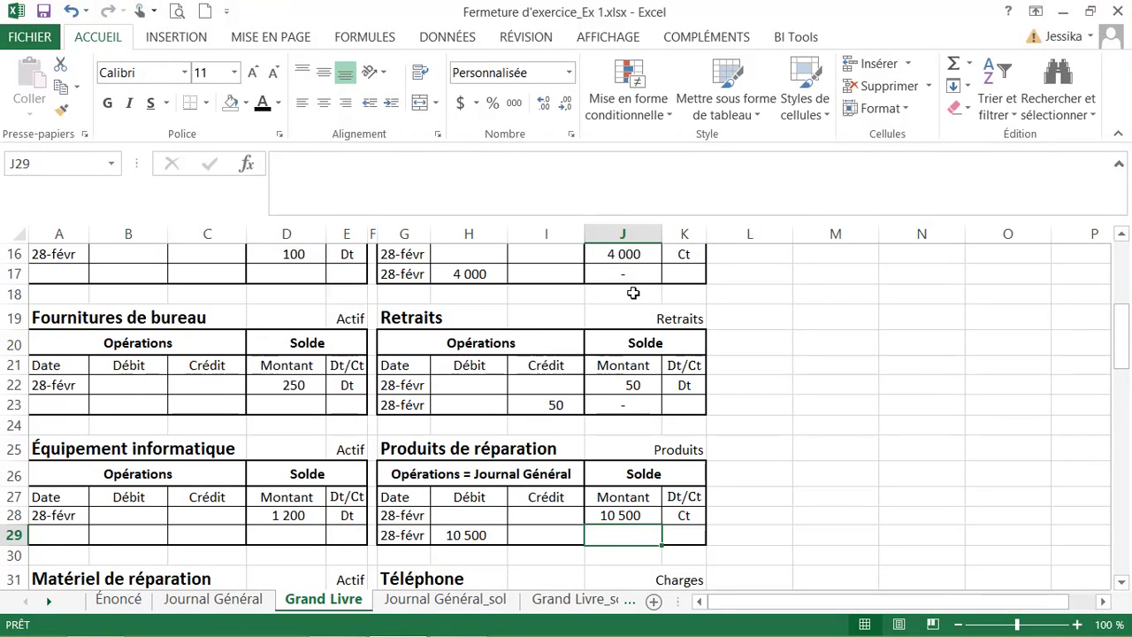
pyautogui.click(627, 275)
pyautogui.hotkey('ctrl', 'c')
pyautogui.click(637, 536)
pyautogui.hotkey('ctrl', 'v')
pyautogui.scroll(-1, 629, 442)
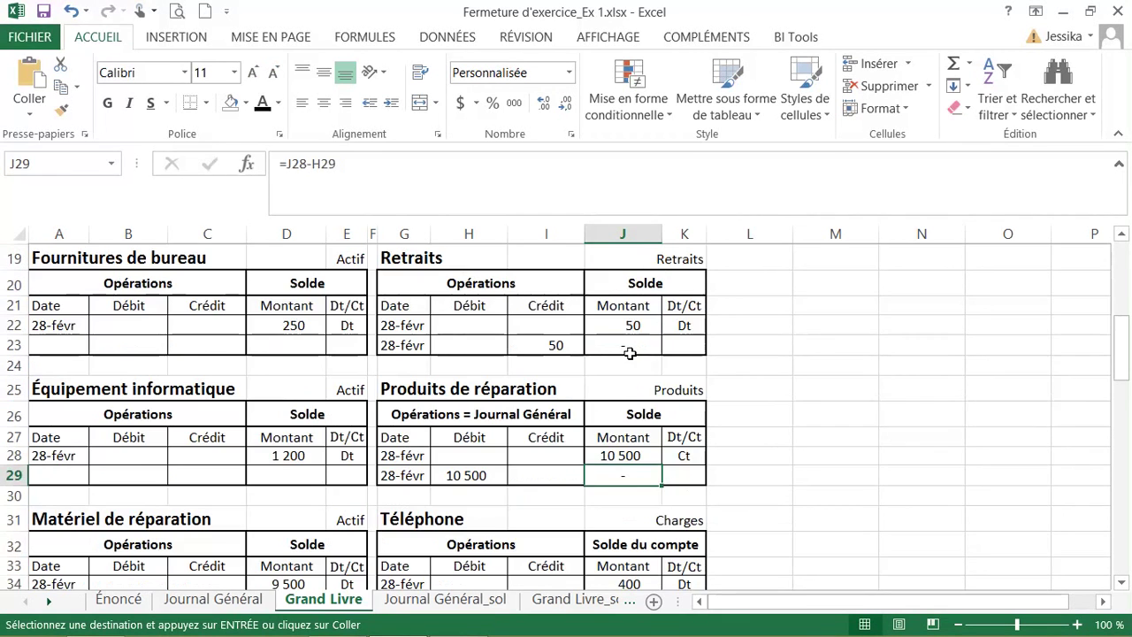
# Step: Copy the Retraits closing balance formula from J23 into J35 for Téléphone and J41 for Assurances
pyautogui.click(626, 331)
pyautogui.scroll(-1, 631, 523)
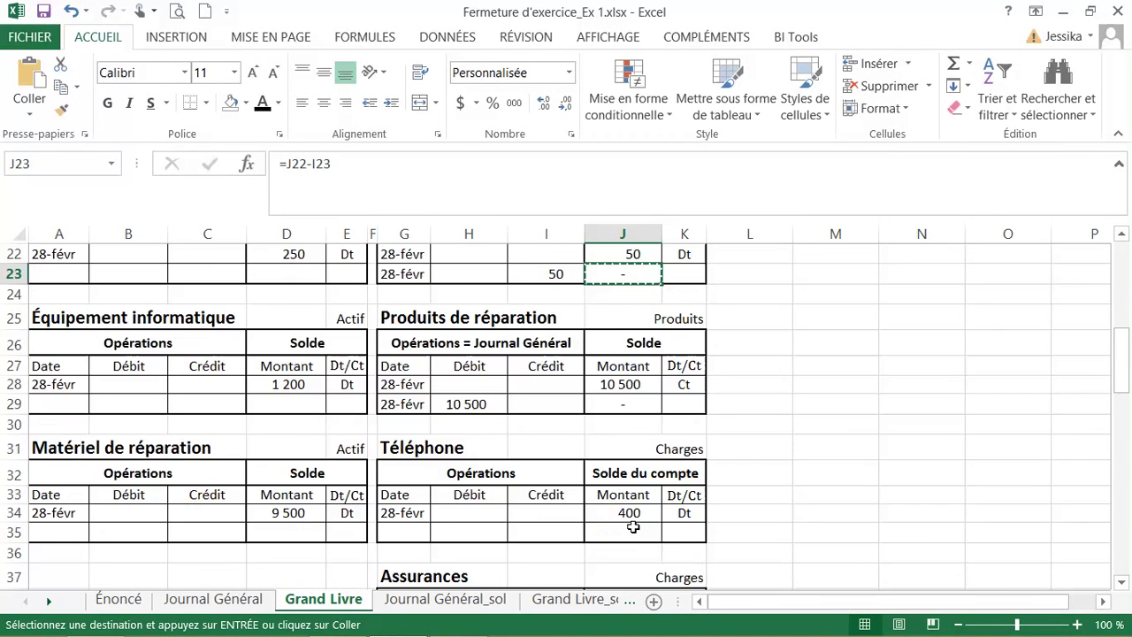
pyautogui.click(632, 527)
pyautogui.scroll(-1, 633, 525)
pyautogui.hotkey('ctrl', 'v')
pyautogui.scroll(-1, 631, 525)
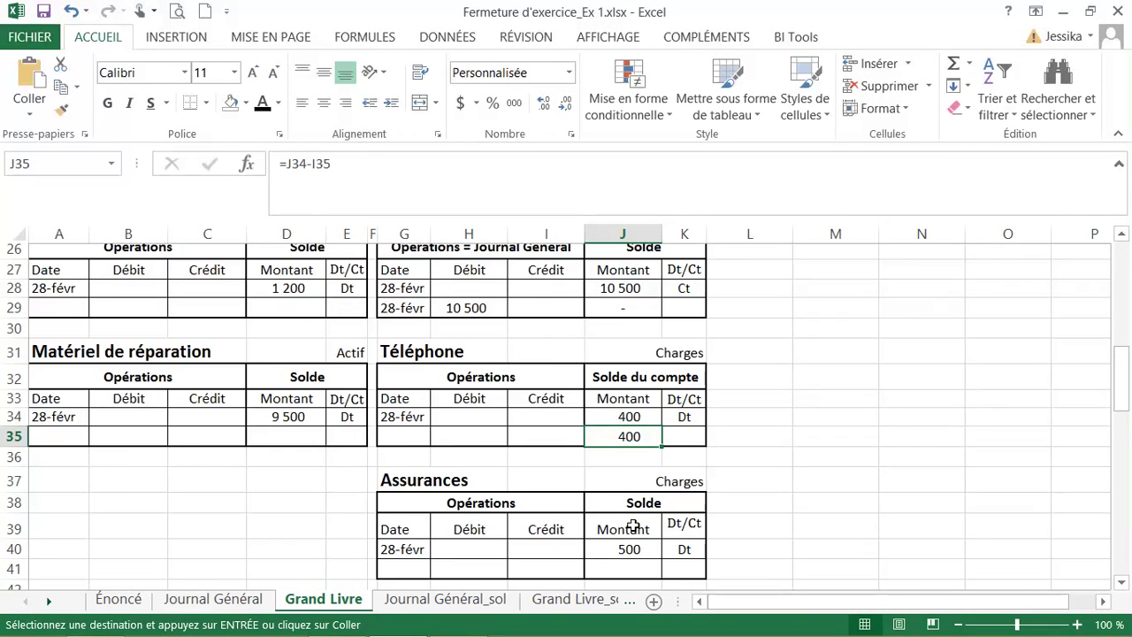
pyautogui.click(631, 525)
pyautogui.hotkey('ctrl', 'v')
pyautogui.scroll(-1, 530, 442)
# Step: Fill in the Téléphone closing date in G35 with the formula =G34
pyautogui.click(395, 342)
pyautogui.write('=')
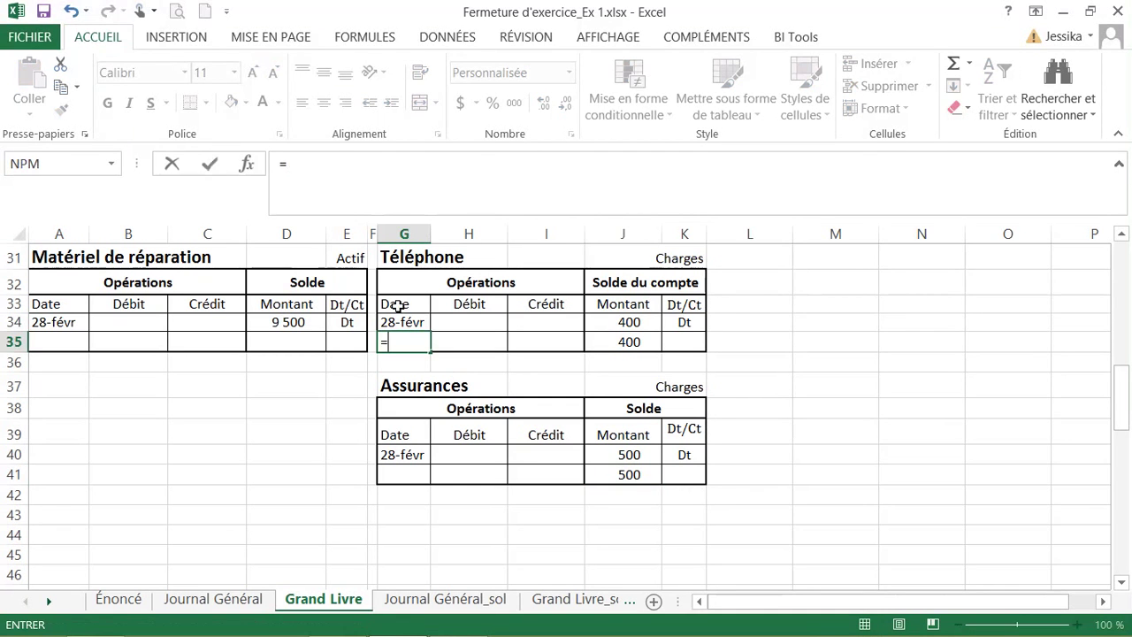
pyautogui.click(404, 323)
pyautogui.press('Return')
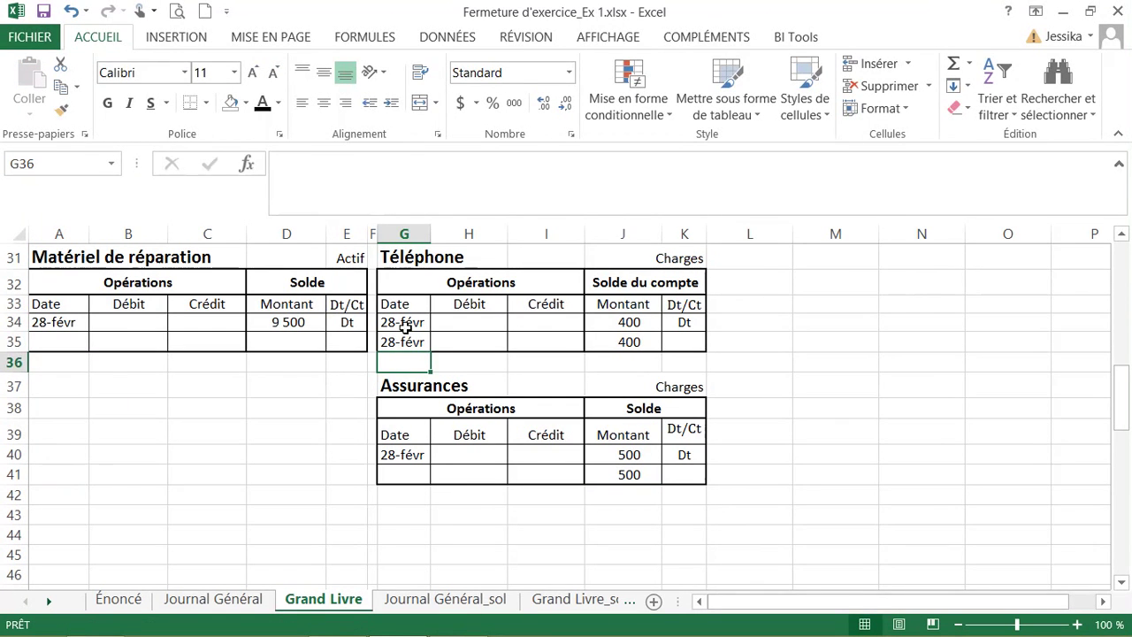
# Step: Link the Téléphone credit in I35 of the Grand Livre to F7 of the Journal Général
pyautogui.click(536, 343)
pyautogui.write('=')
pyautogui.hotkey('ctrl', 'pageup')
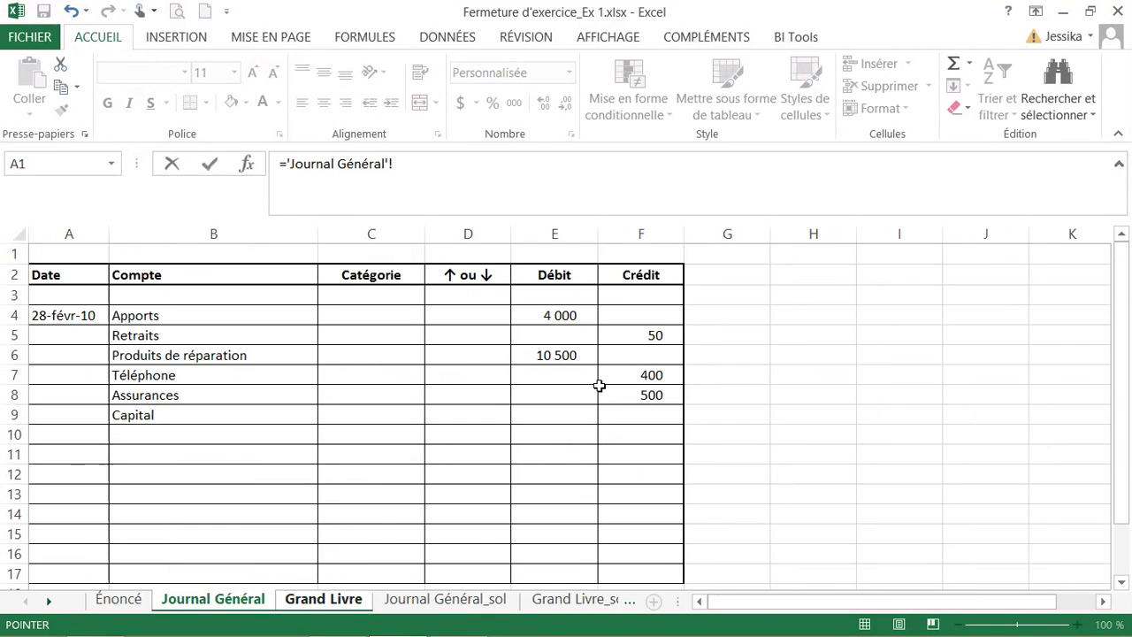
pyautogui.click(646, 374)
pyautogui.press('Return')
# Step: Link the Assurances credit in I41 of the Grand Livre to F8 of the Journal Général and check the J41 balance formula
pyautogui.click(545, 473)
pyautogui.write('=')
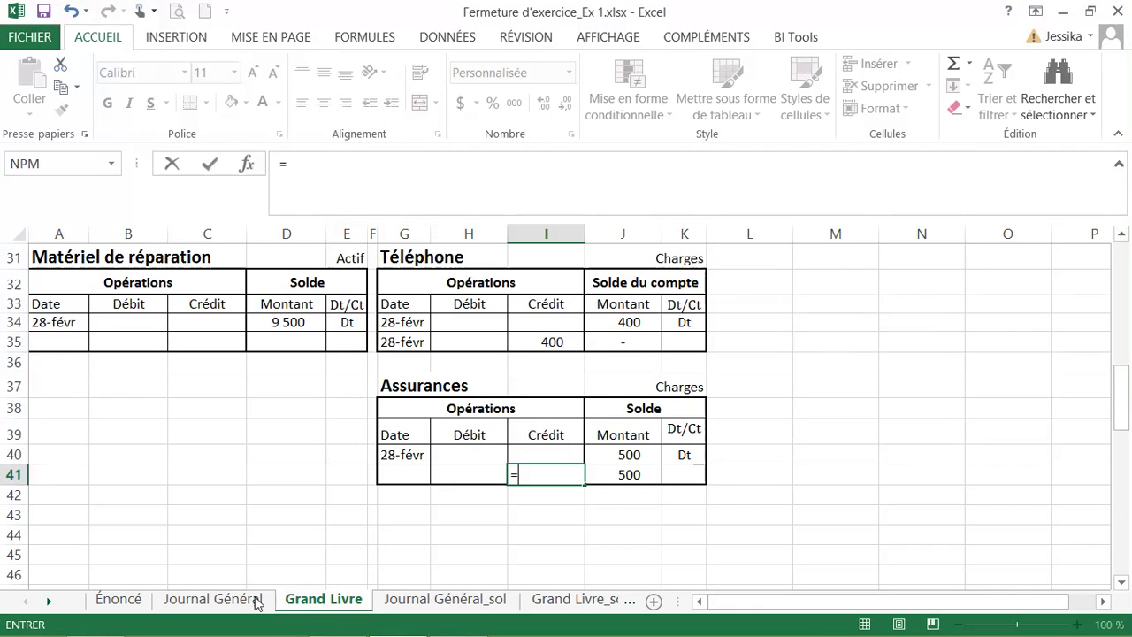
pyautogui.click(255, 601)
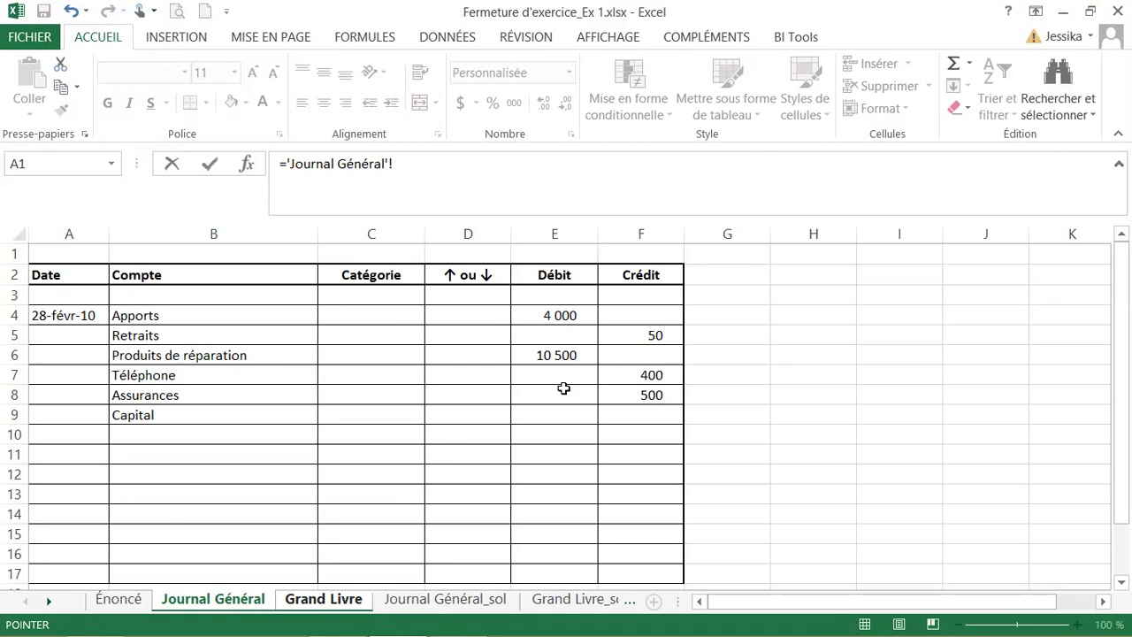
pyautogui.click(645, 393)
pyautogui.press('Return')
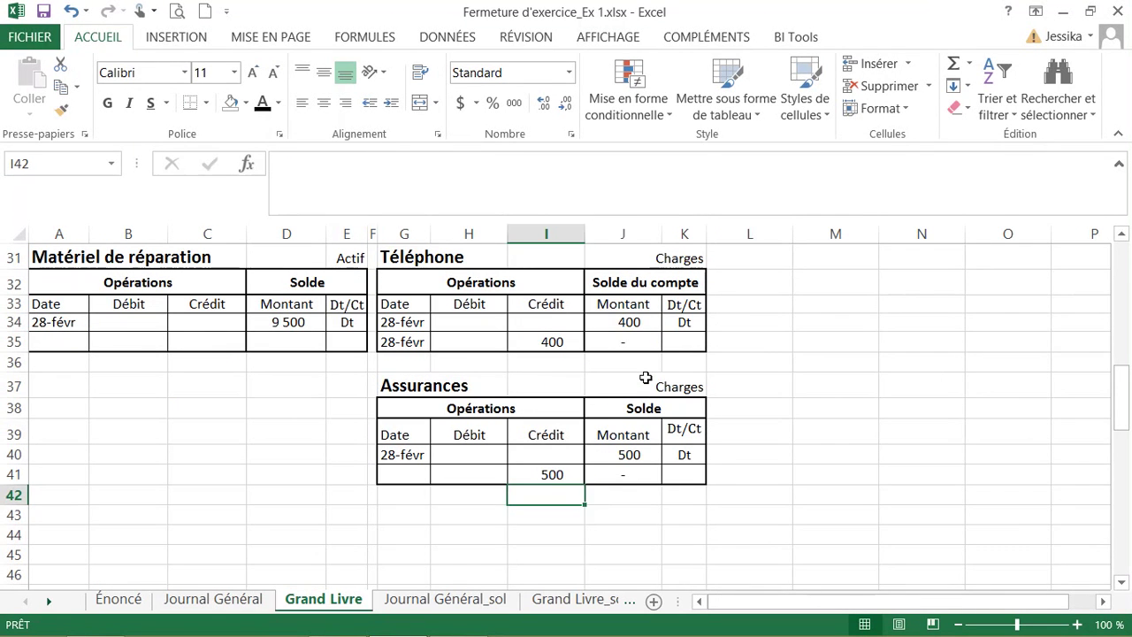
pyautogui.click(647, 470)
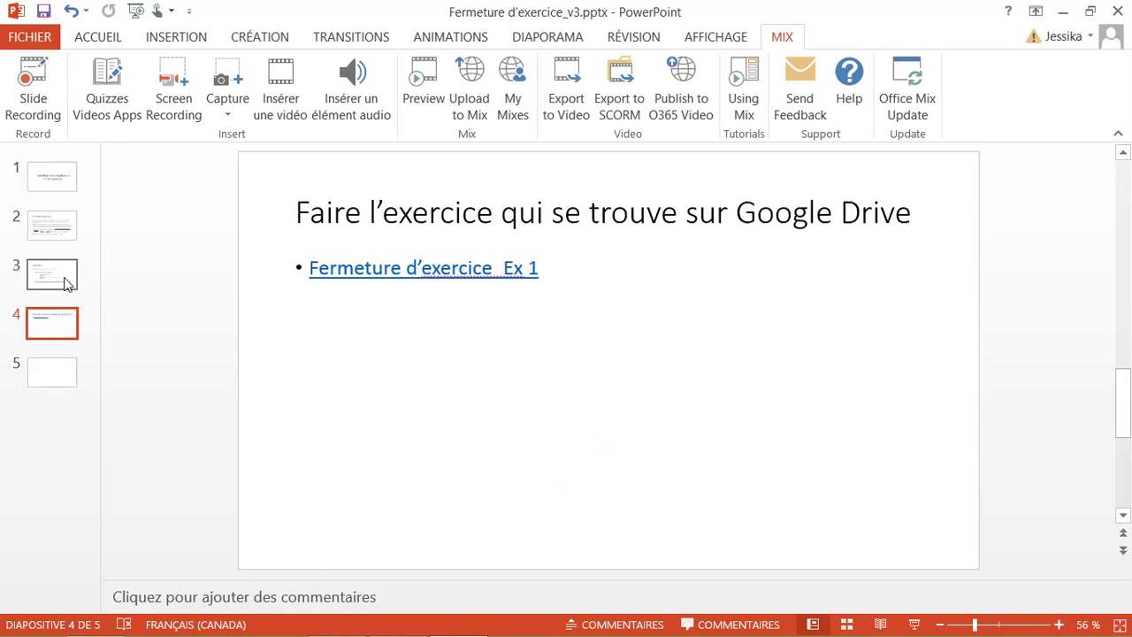
# Step: Try to total the Débit column of the Journal Général in E10 with an automatic sum
pyautogui.click(67, 283)
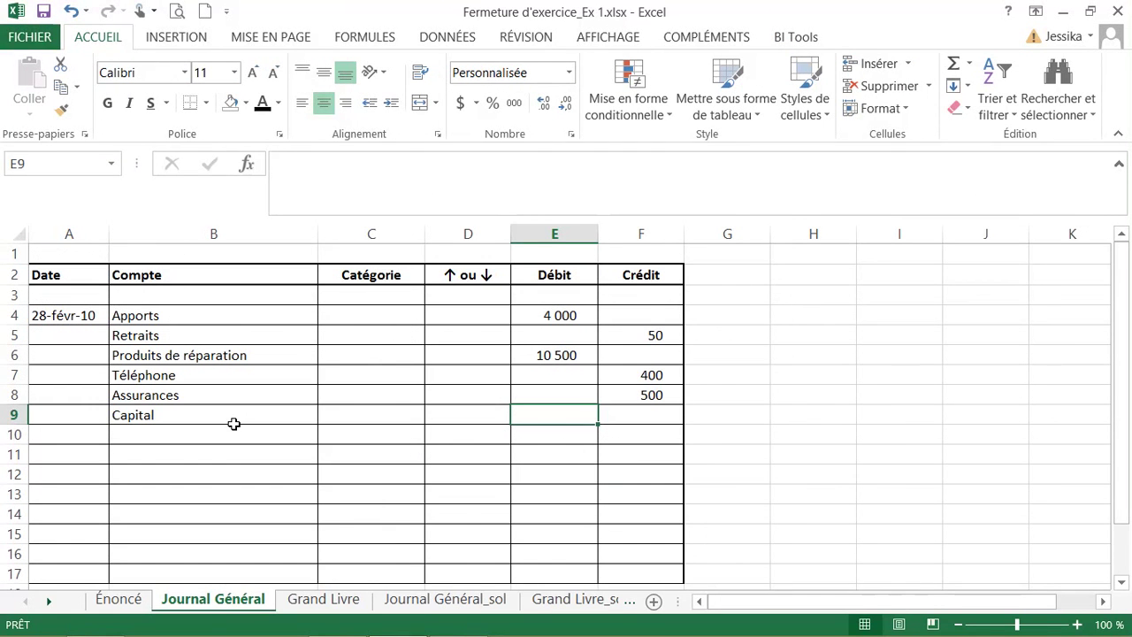
pyautogui.click(233, 422)
pyautogui.click(556, 438)
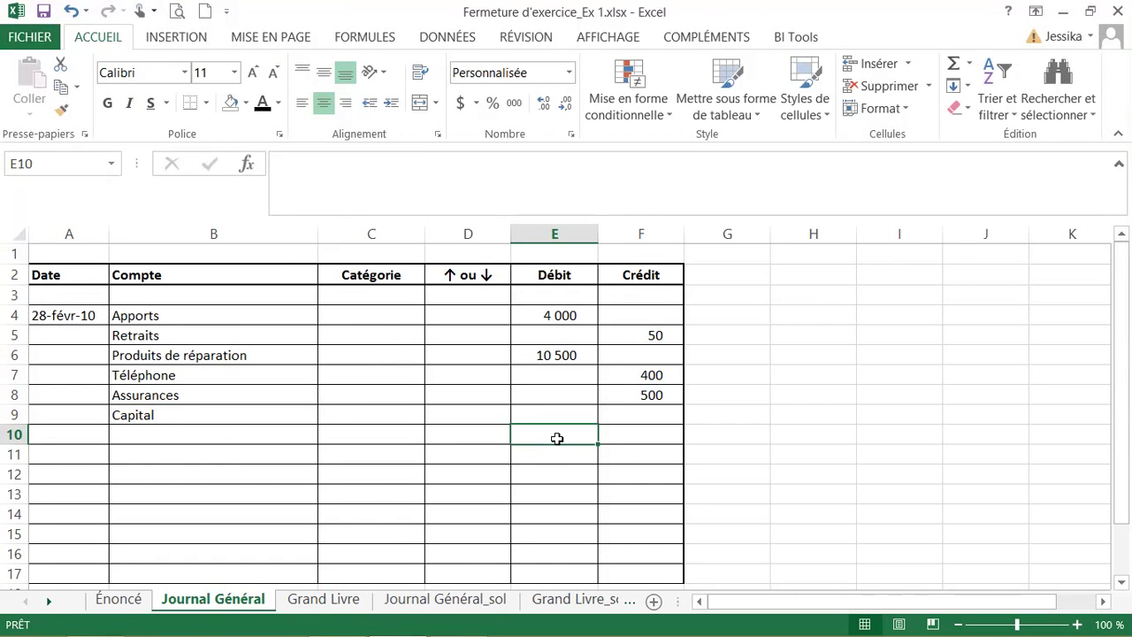
pyautogui.click(952, 68)
pyautogui.moveTo(557, 315); pyautogui.dragTo(571, 427)
pyautogui.press('Return')
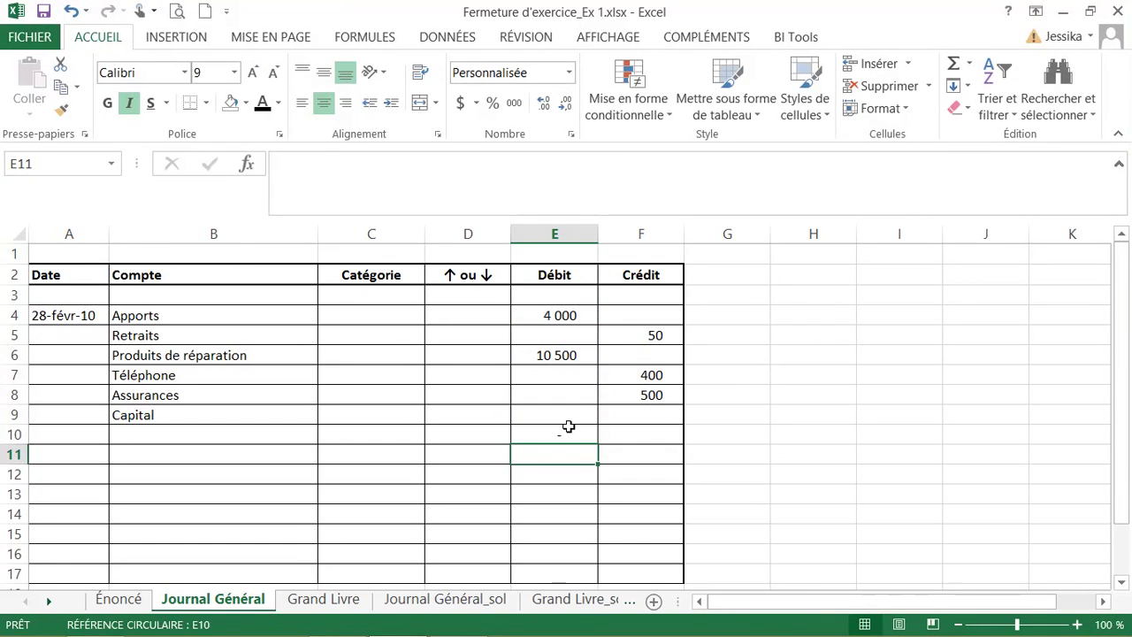
# Step: Total the closing entry's Débit column in E10 of the Journal Général with =SOMME(E4:E9)
pyautogui.click(569, 427)
pyautogui.hotkey('alt', '=')
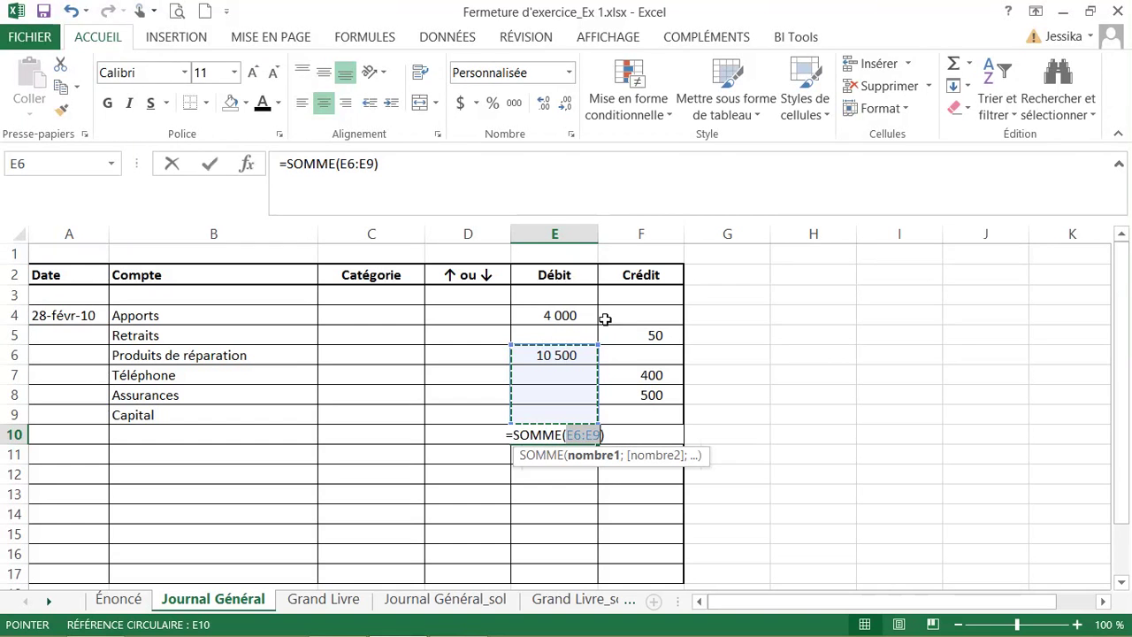
pyautogui.moveTo(579, 317); pyautogui.dragTo(586, 425)
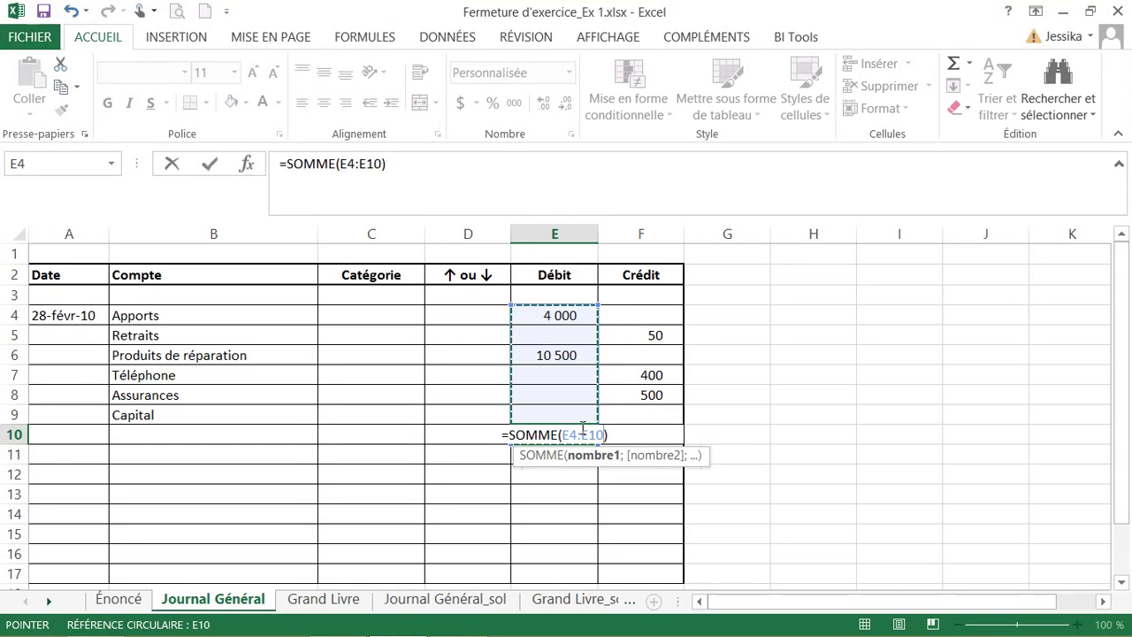
pyautogui.press('Return')
pyautogui.click(583, 435)
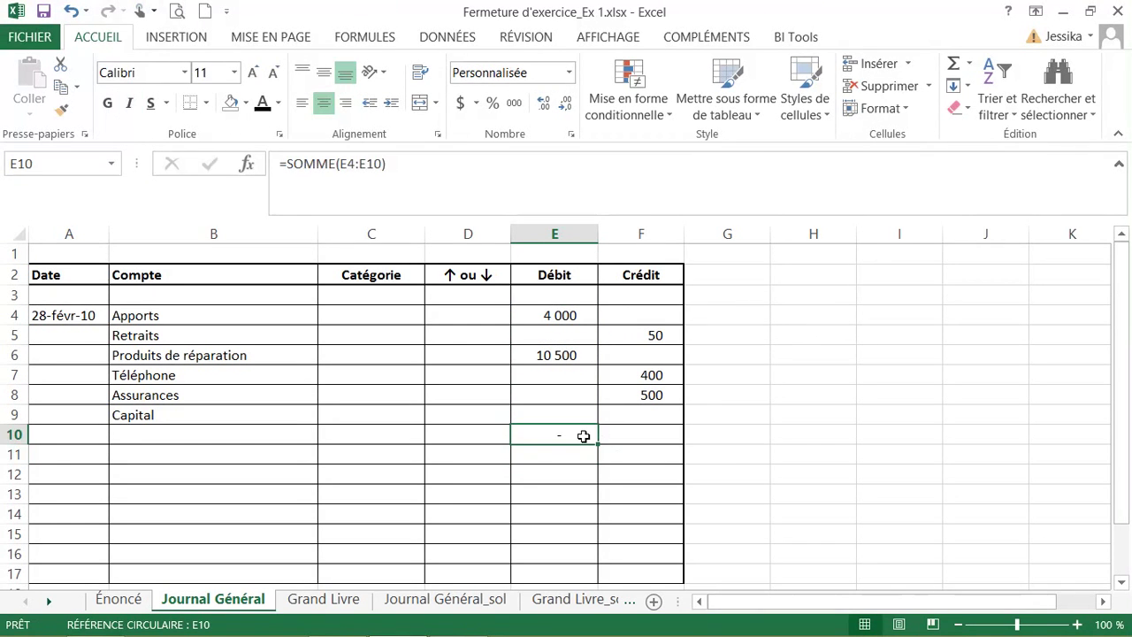
pyautogui.doubleClick(583, 436)
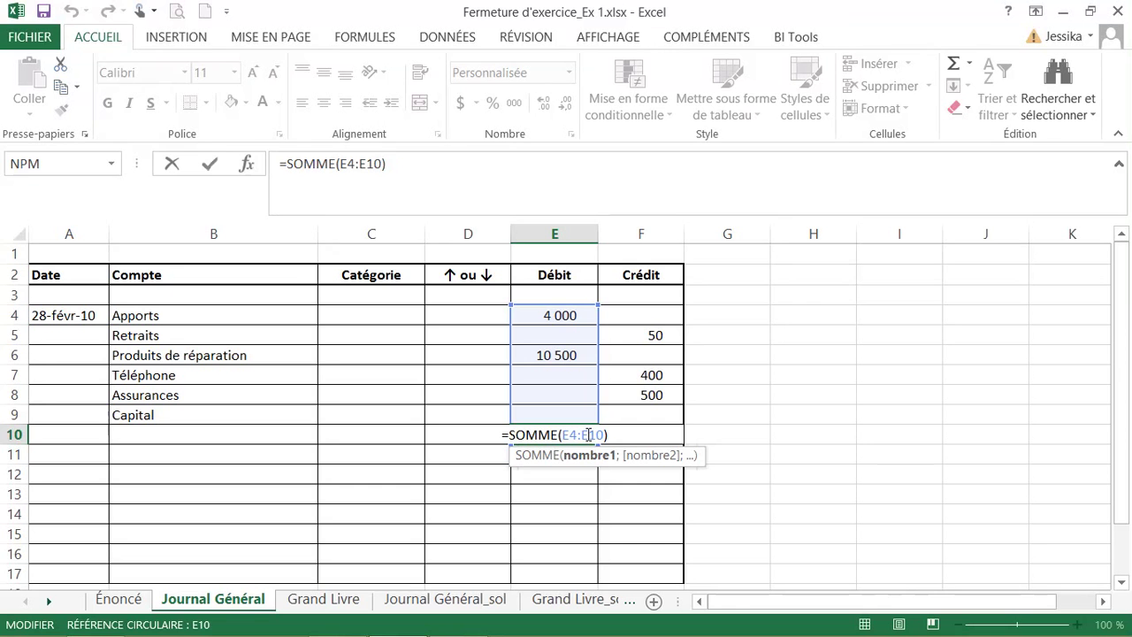
pyautogui.moveTo(588, 434); pyautogui.dragTo(604, 434)
pyautogui.write('9')
pyautogui.press('Return')
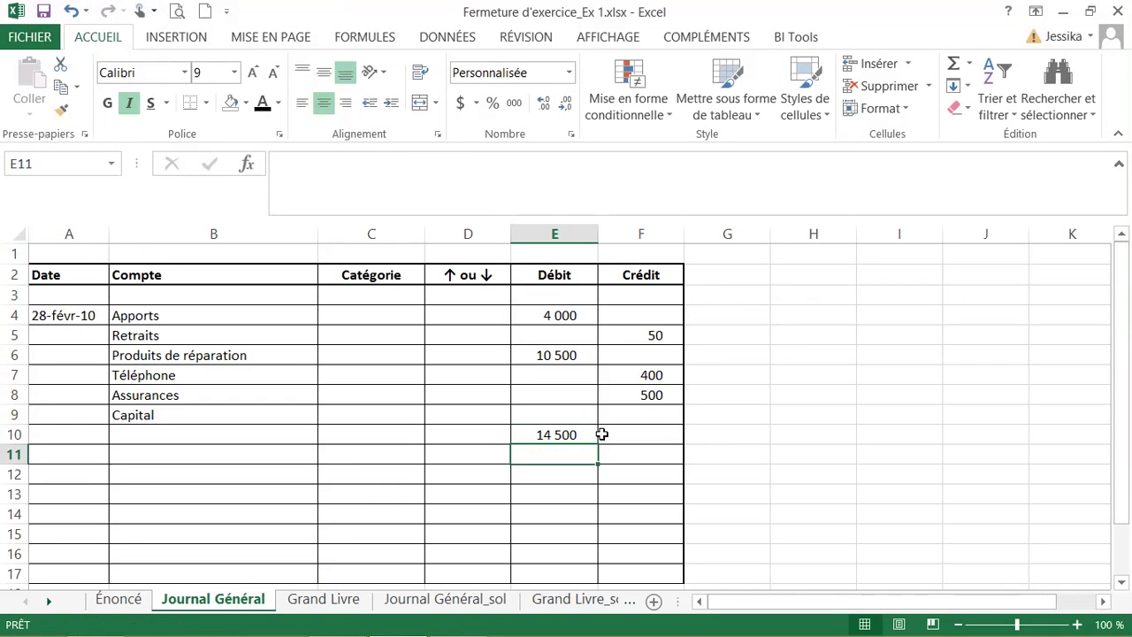
pyautogui.click(589, 434)
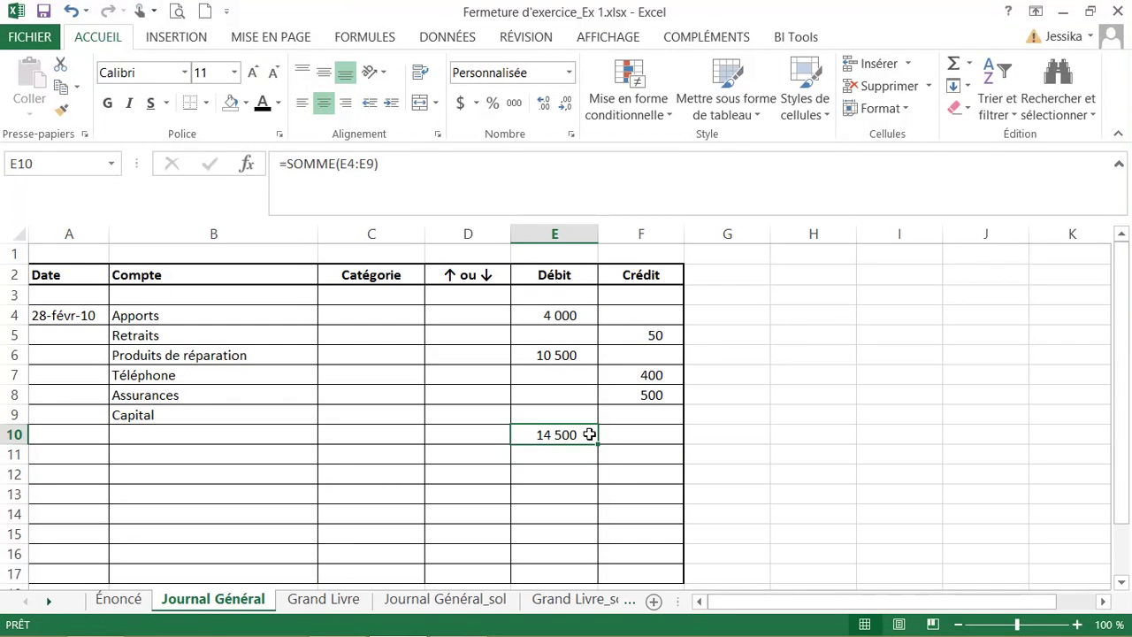
# Step: Total the Crédit column in F10 of the Journal Général with =SOMME(F4:F9)
pyautogui.click(629, 435)
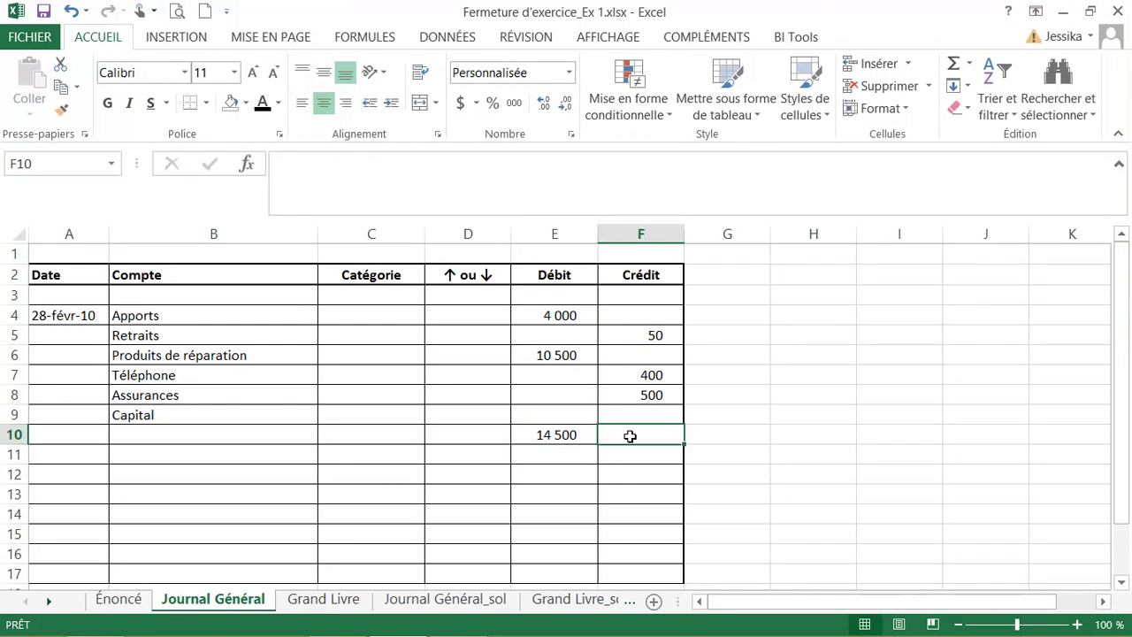
pyautogui.hotkey('alt', '=')
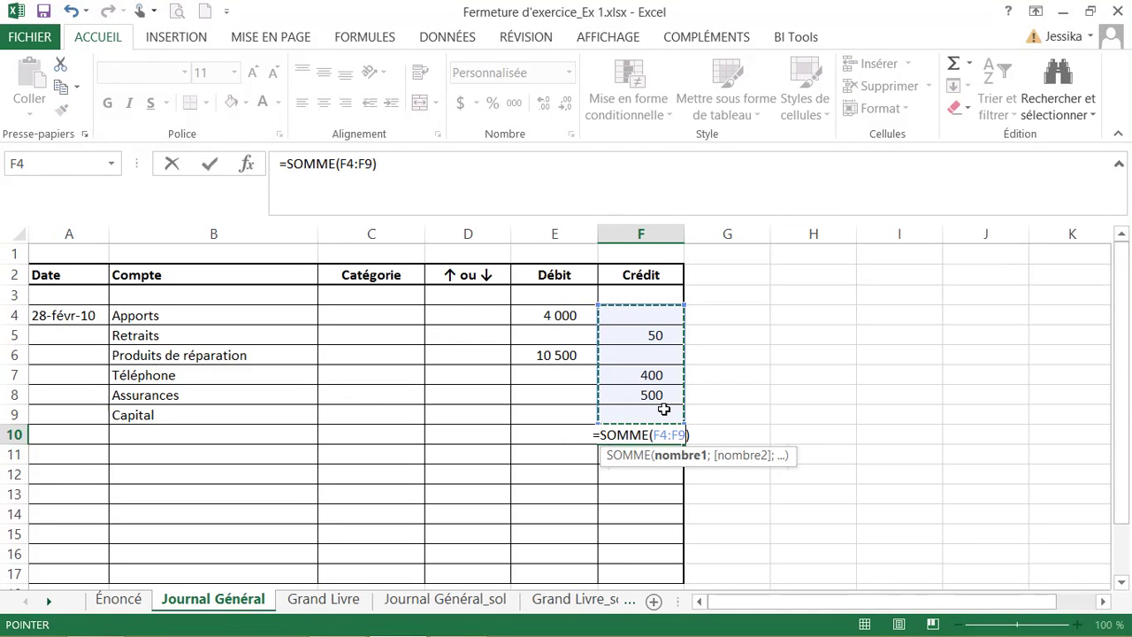
pyautogui.hotkey('alt', '=')
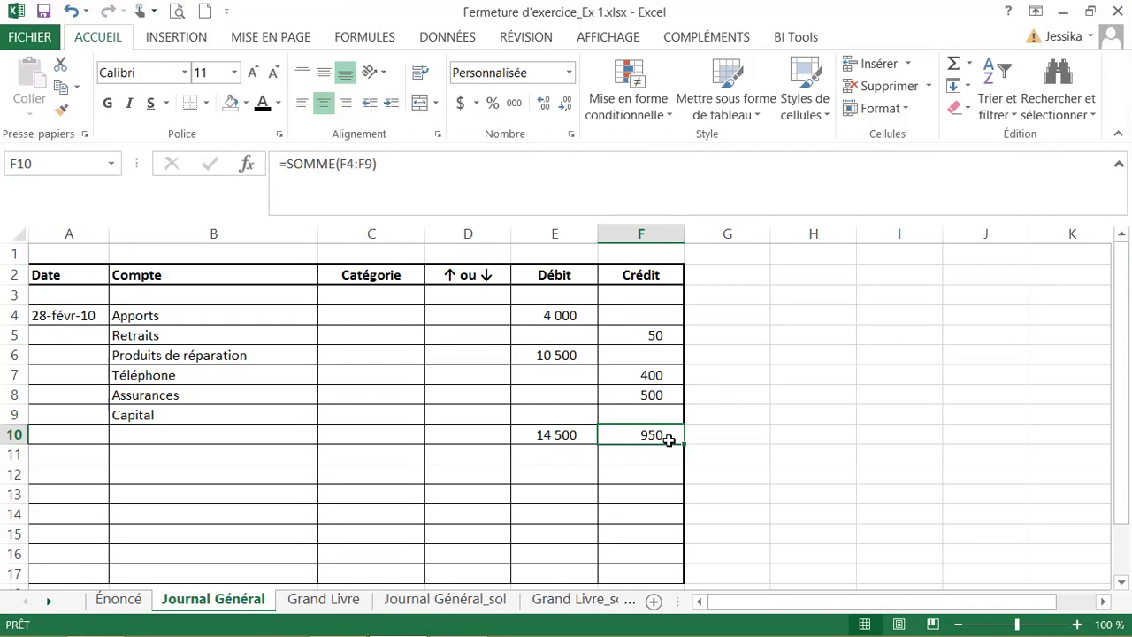
# Step: Enter the Capital credit in F9 of the Journal Général as =14500-950
pyautogui.press('Up')
pyautogui.hotkey('ctrl', 'Left')
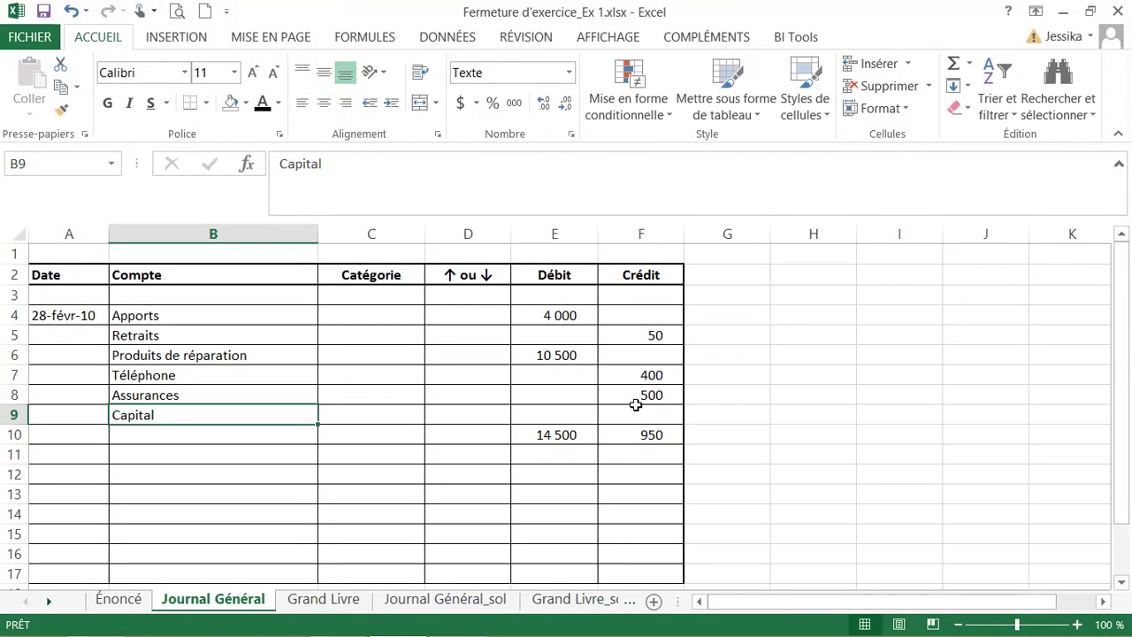
pyautogui.click(635, 402)
pyautogui.click(638, 413)
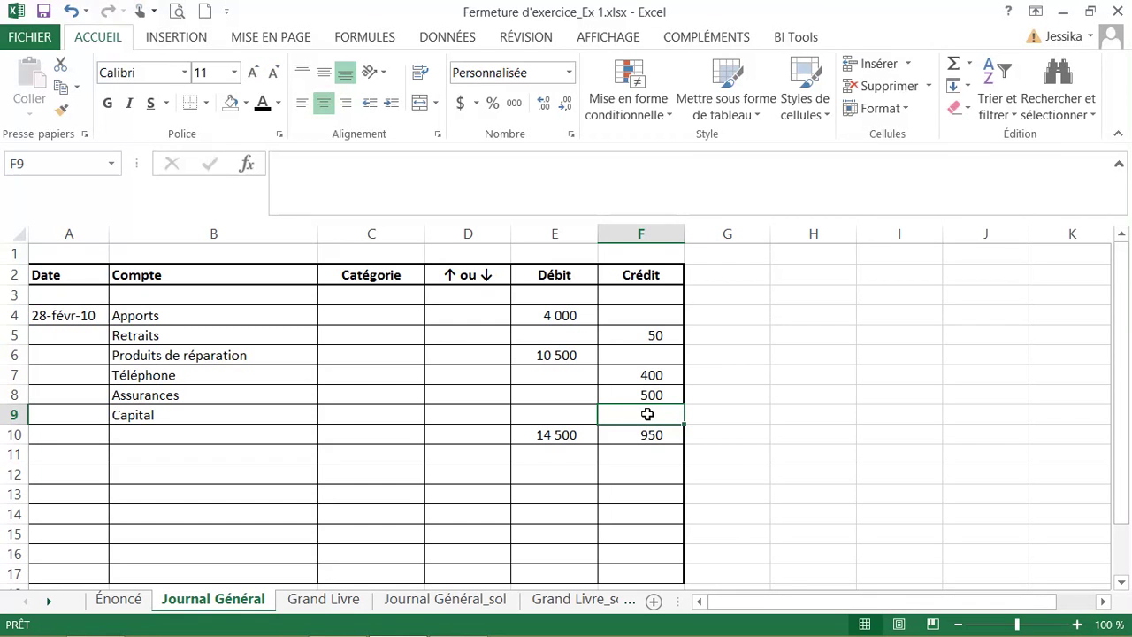
pyautogui.press('Down')
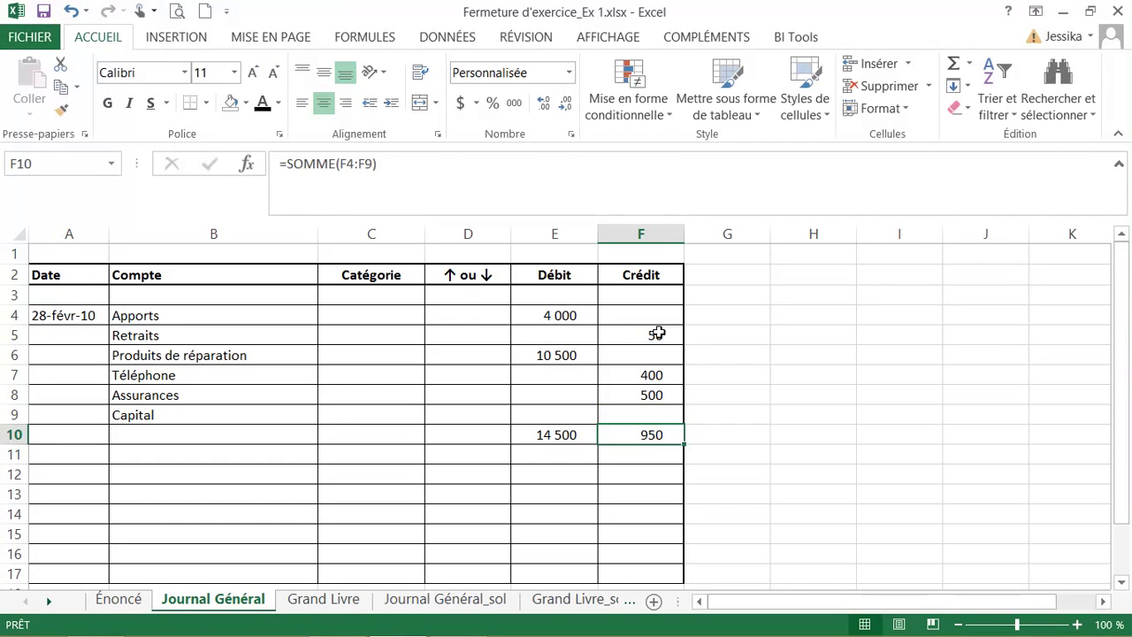
pyautogui.moveTo(657, 333); pyautogui.dragTo(658, 415)
pyautogui.click(658, 414)
pyautogui.write('=')
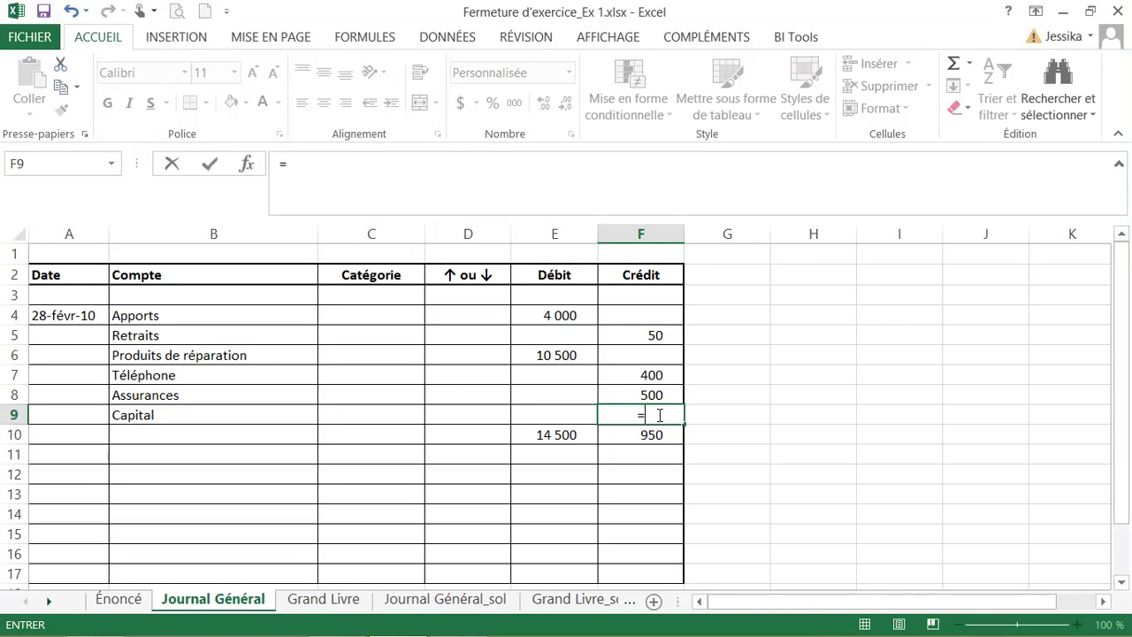
pyautogui.write('14500')
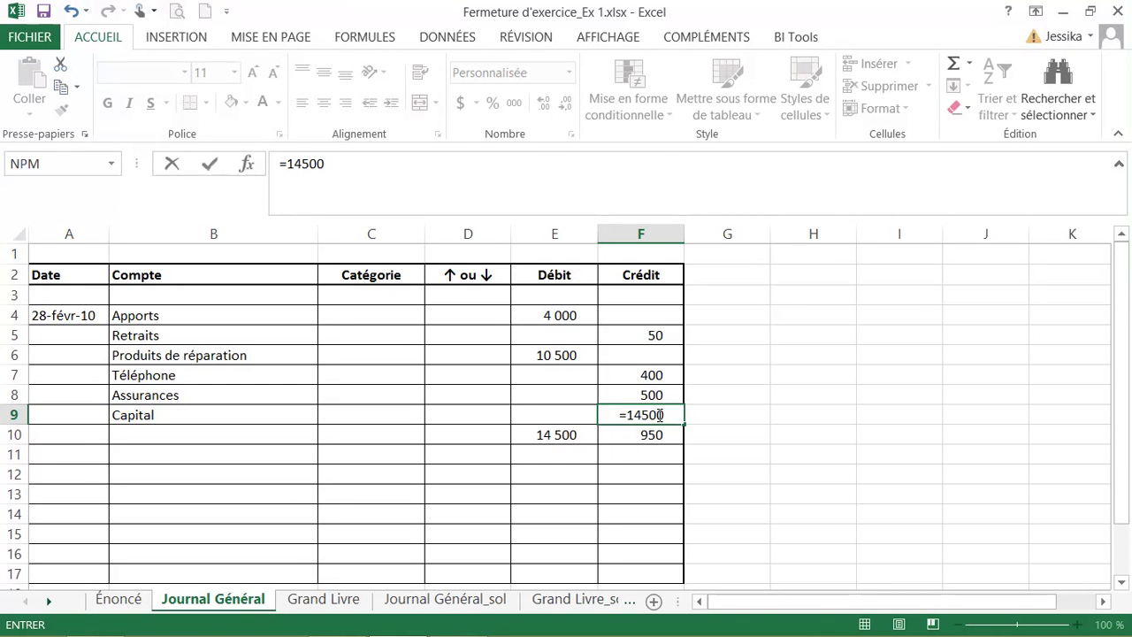
pyautogui.write('-950')
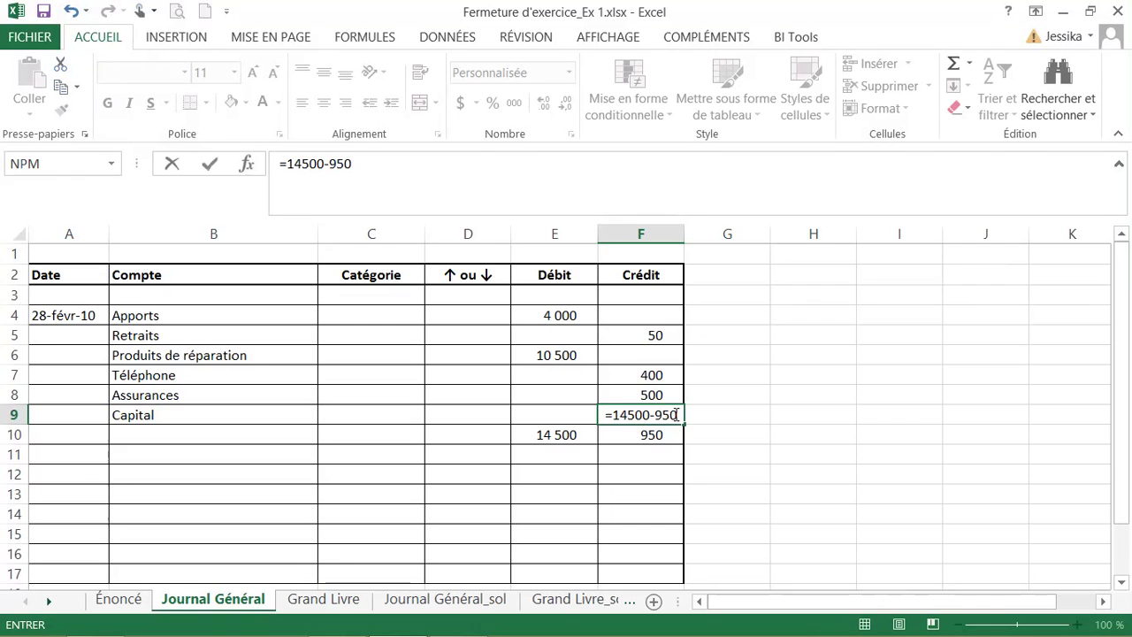
pyautogui.press('Return')
pyautogui.click(661, 417)
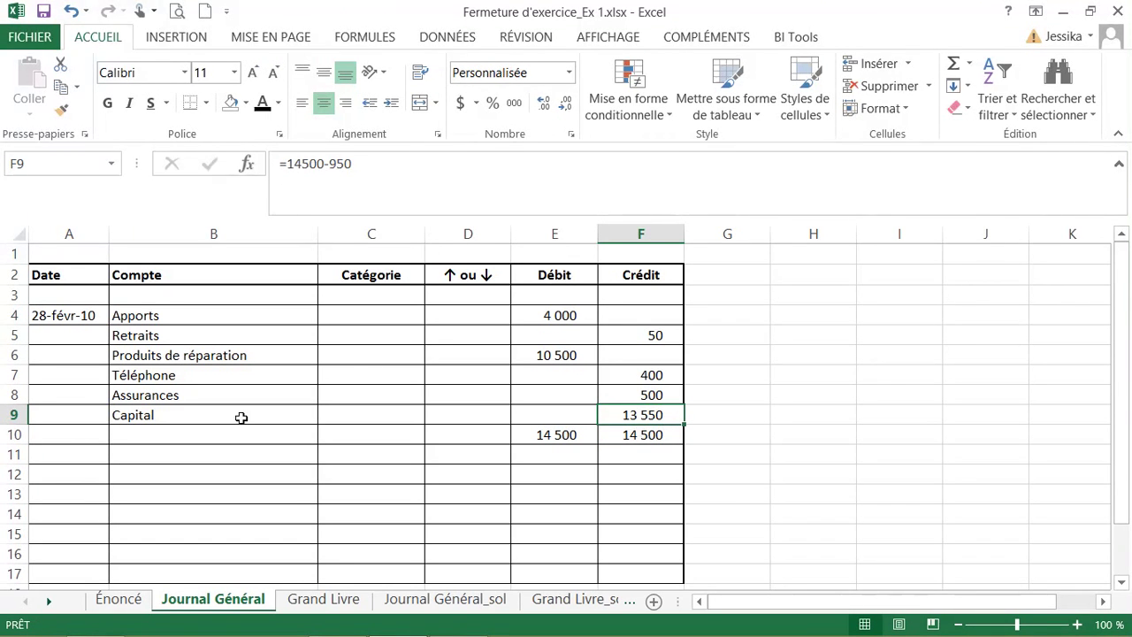
# Step: In the Grand Livre, date the Capital account's second row by linking G11 to the date in G10
pyautogui.click(212, 412)
pyautogui.click(641, 415)
pyautogui.hotkey('ctrl', 'pagedown')
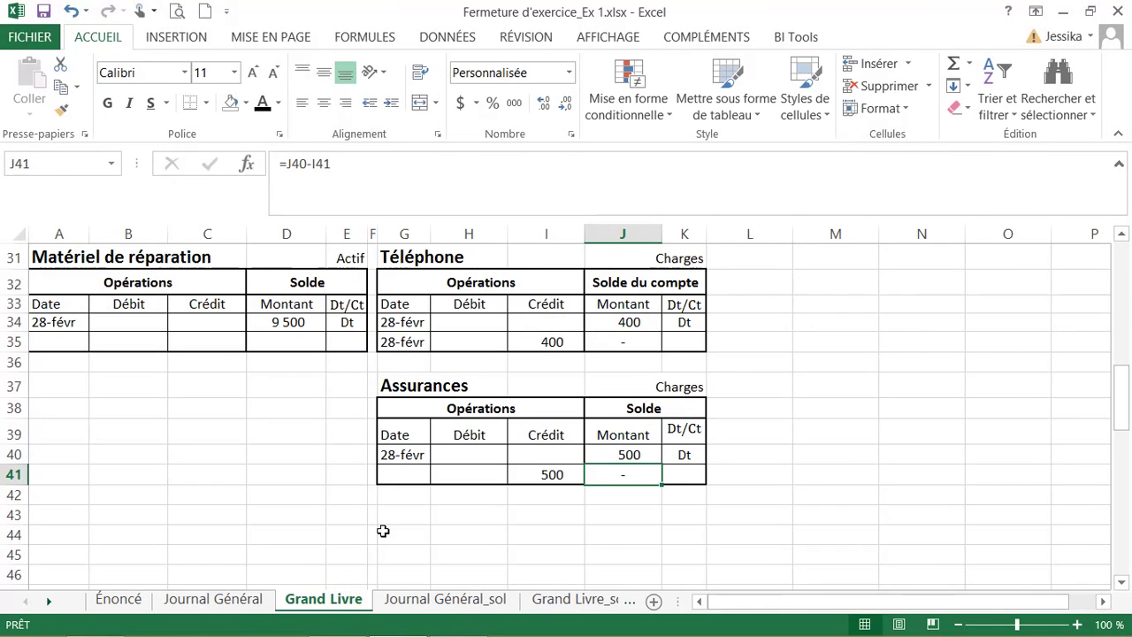
pyautogui.scroll(8, 505, 480)
pyautogui.click(395, 338)
pyautogui.write('=')
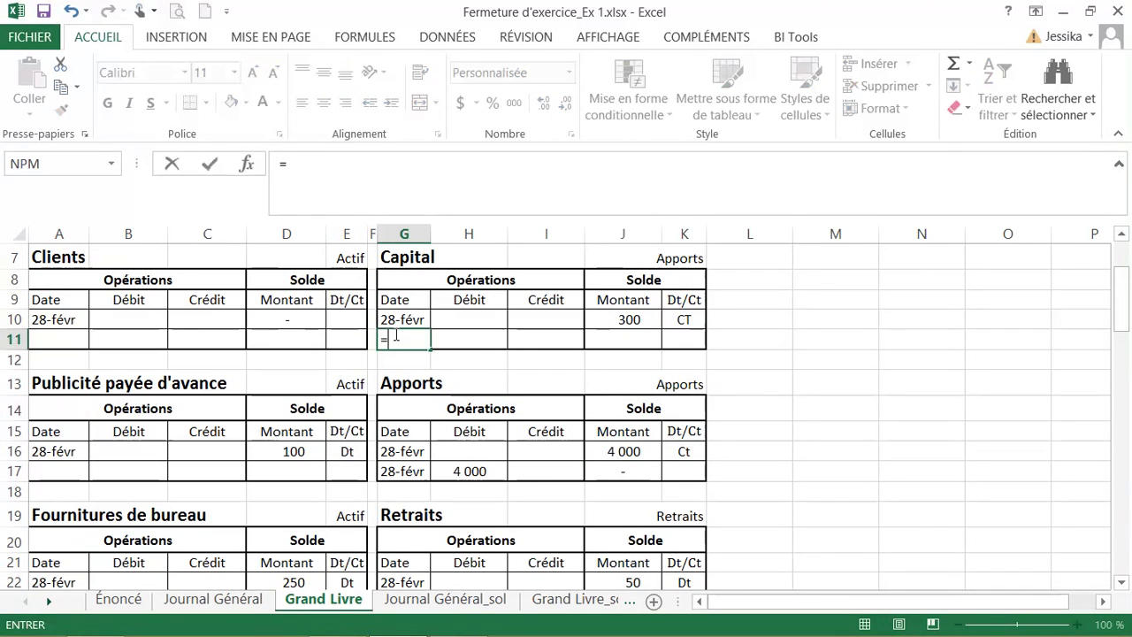
pyautogui.click(415, 318)
pyautogui.press('Return')
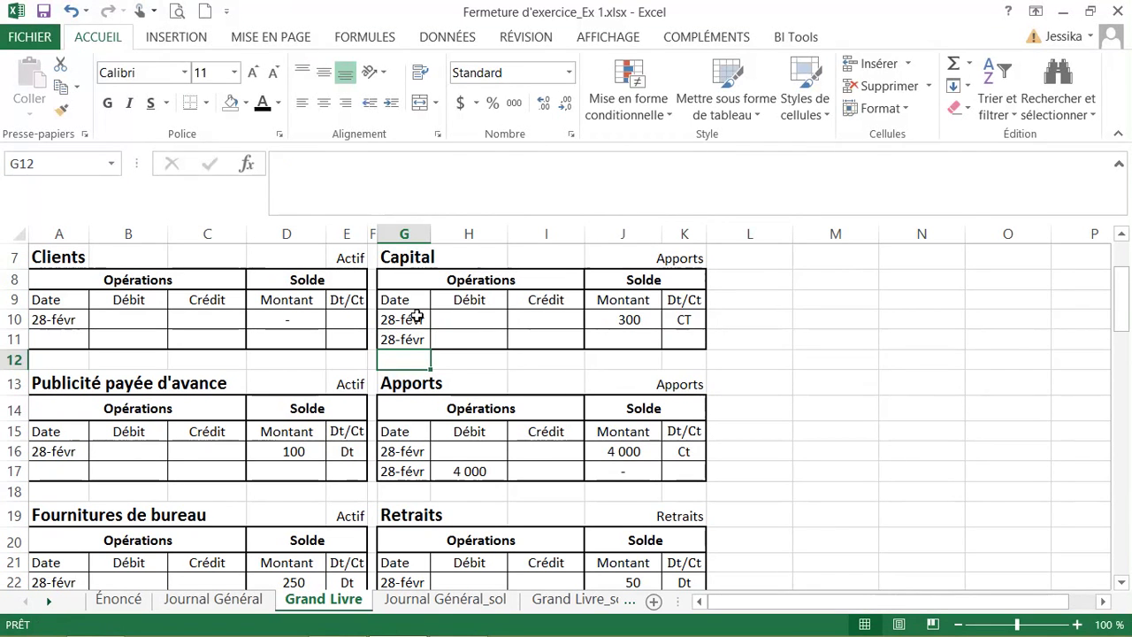
# Step: Post the Capital credit in I11 of the Grand Livre as a link to F9 of the Journal Général
pyautogui.click(535, 338)
pyautogui.write('=')
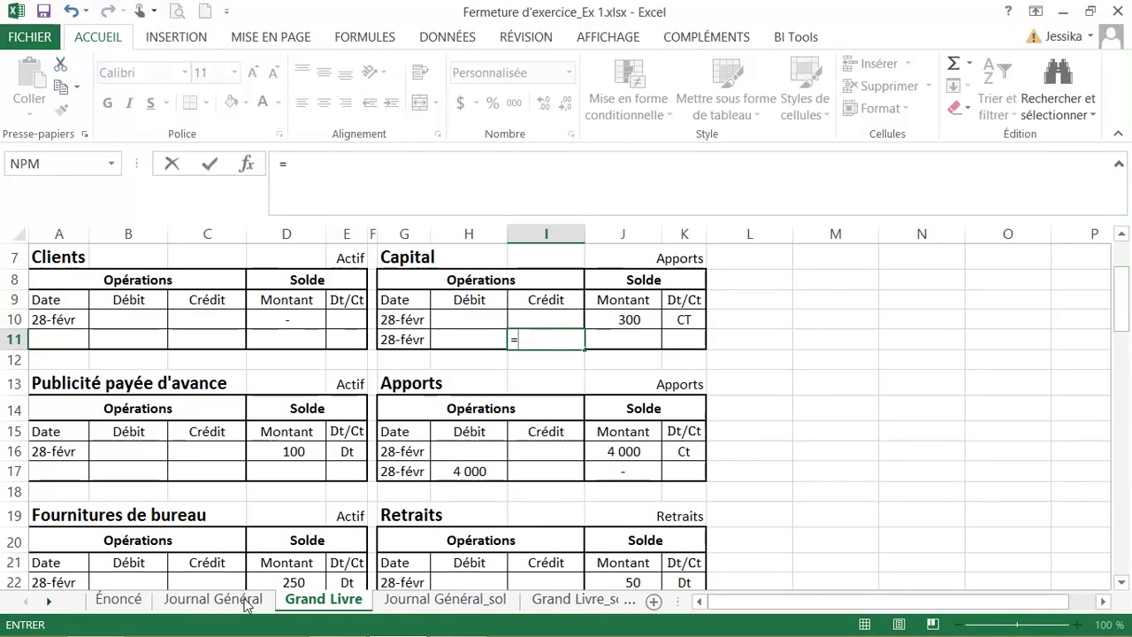
pyautogui.click(212, 600)
pyautogui.click(622, 416)
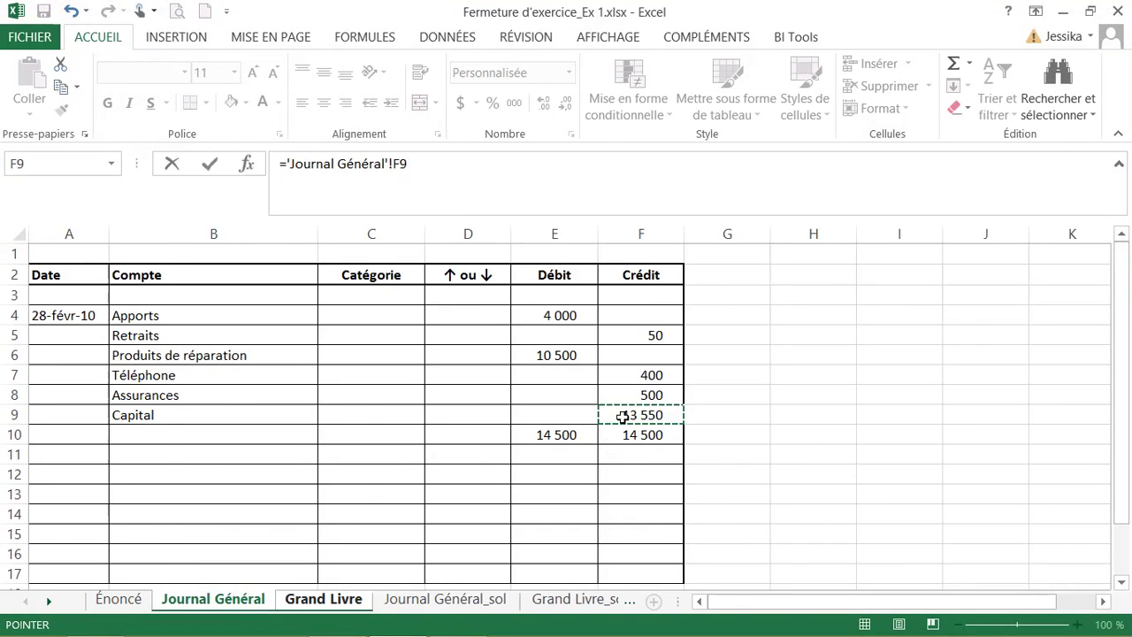
pyautogui.press('Return')
# Step: Compute the Capital account's new balance in J11 as =J10+I11
pyautogui.click(636, 340)
pyautogui.write('=')
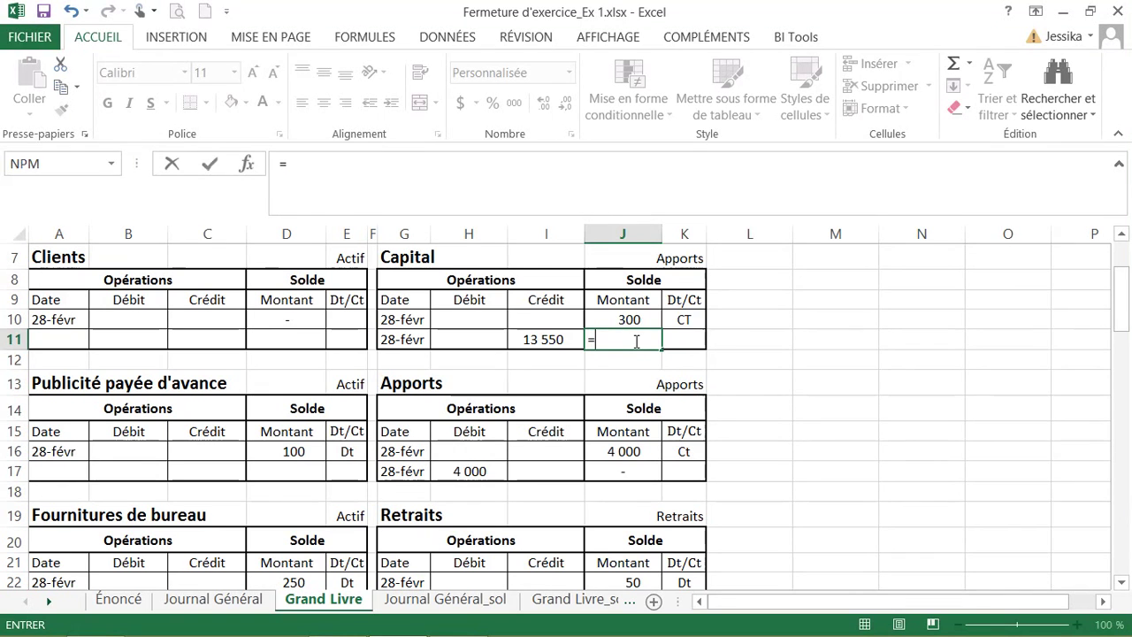
pyautogui.press('Up')
pyautogui.write('+')
pyautogui.press('Left')
pyautogui.press('Return')
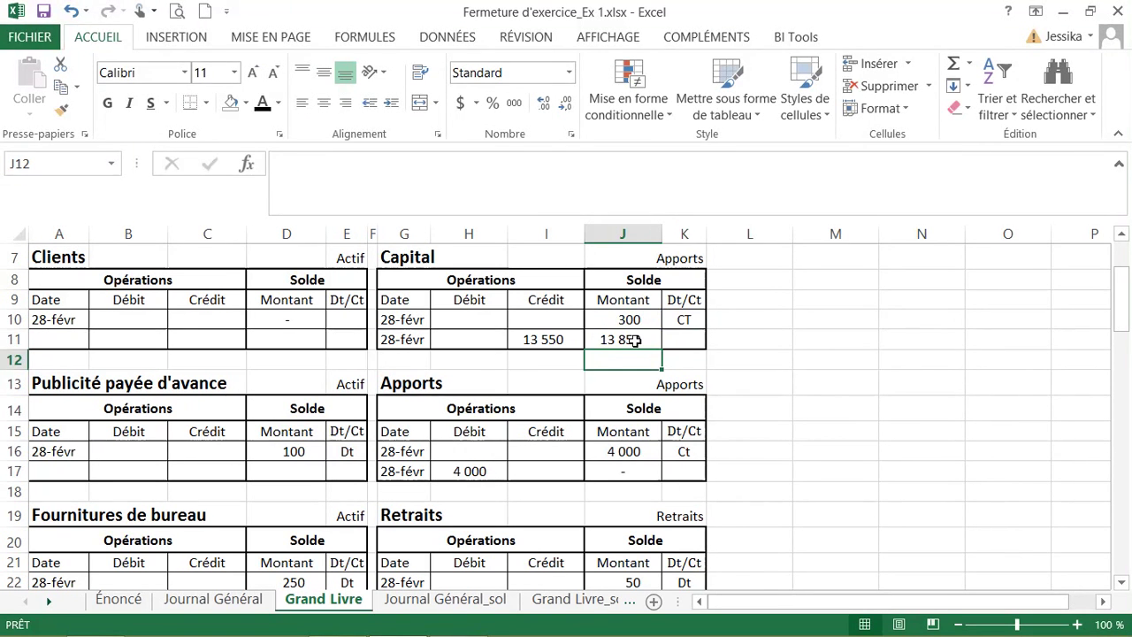
# Step: Mark the Capital account's new balance as CT in K11
pyautogui.press('Up')
pyautogui.press('Tab')
pyautogui.write('CT')
pyautogui.press('Return')
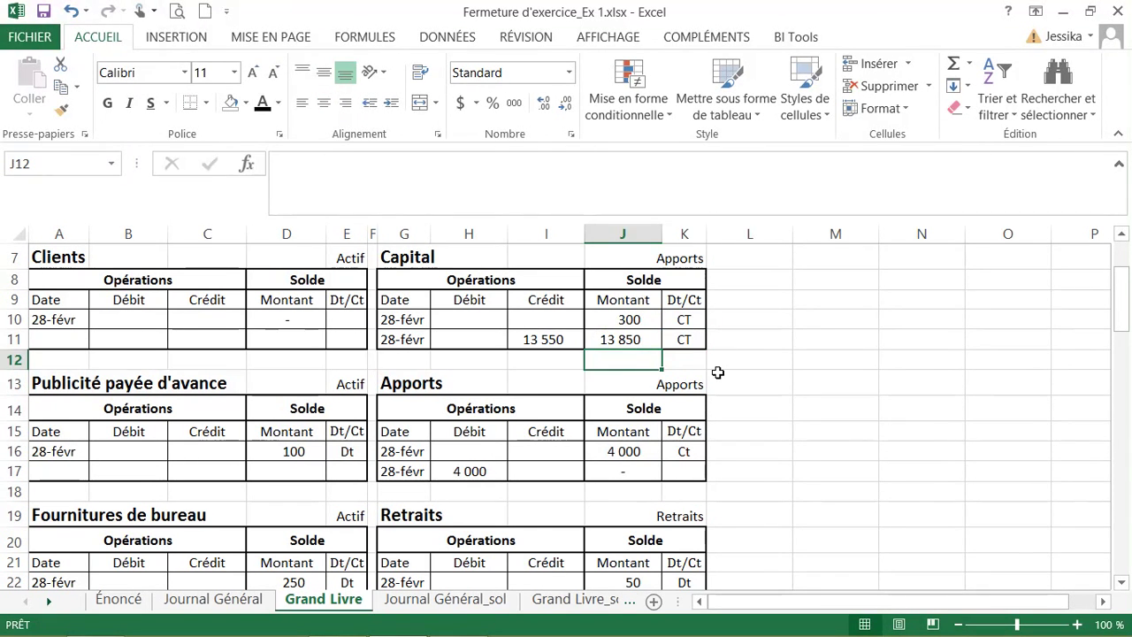
pyautogui.click(718, 360)
pyautogui.click(717, 339)
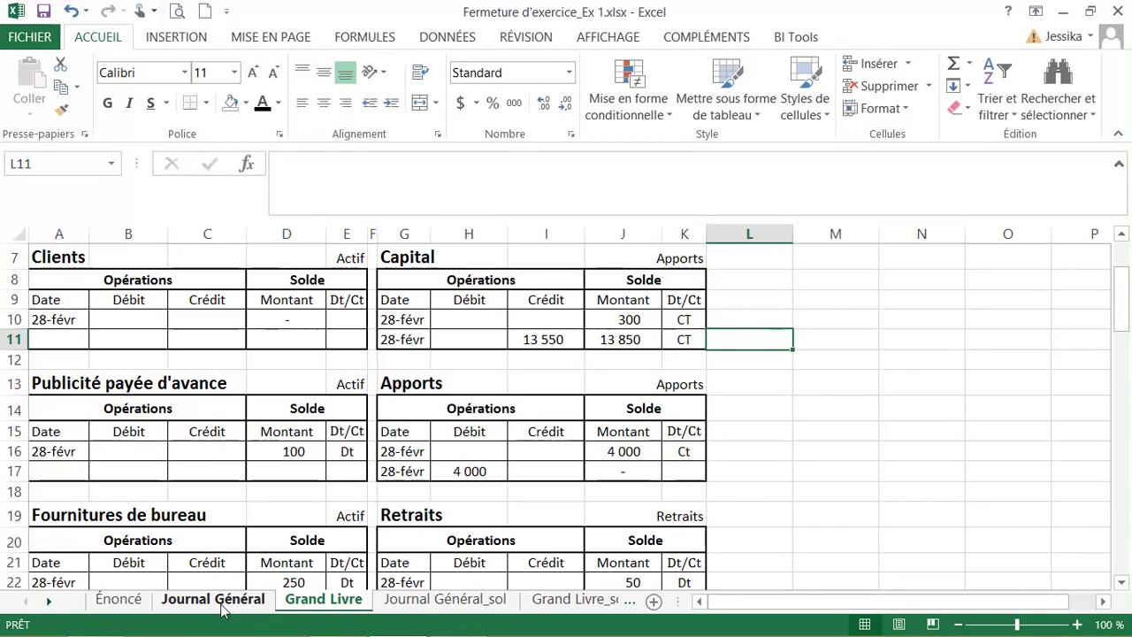
# Step: On the Énoncé sheet, enter the heading É/R in F7 beside the trial balance
pyautogui.click(118, 601)
pyautogui.scroll(-1, 429, 402)
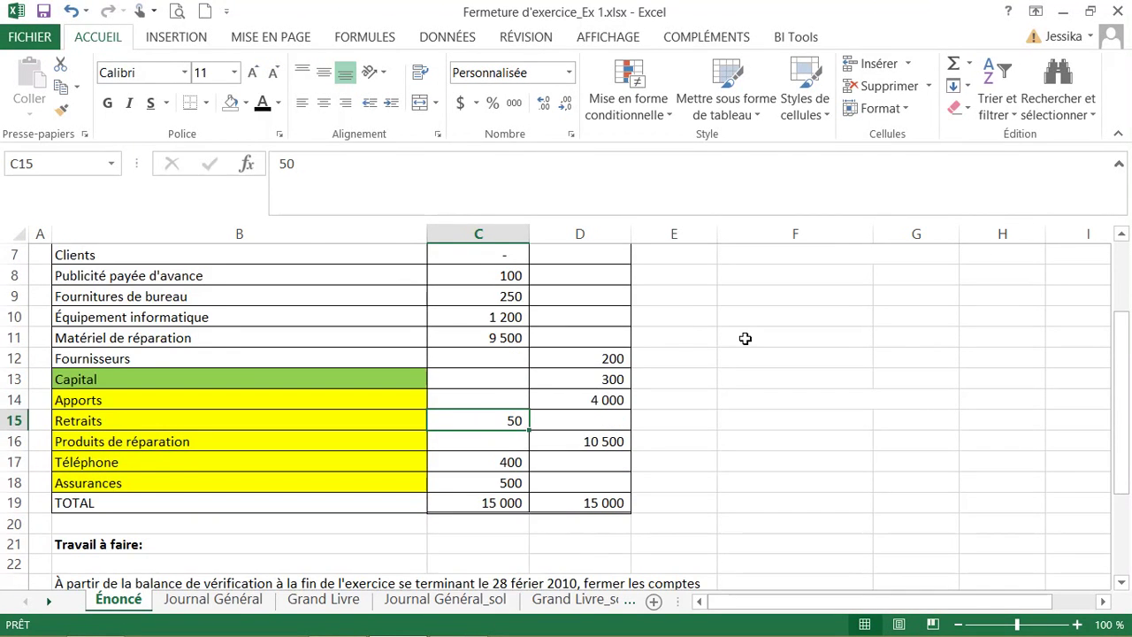
pyautogui.scroll(1, 745, 339)
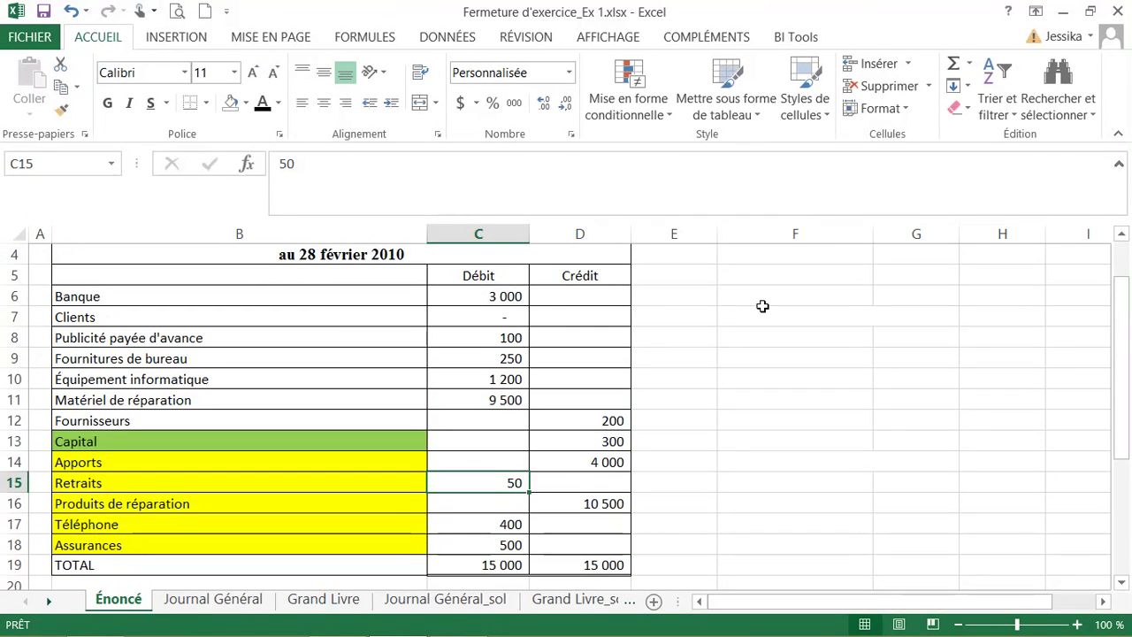
pyautogui.click(765, 311)
pyautogui.write('É/')
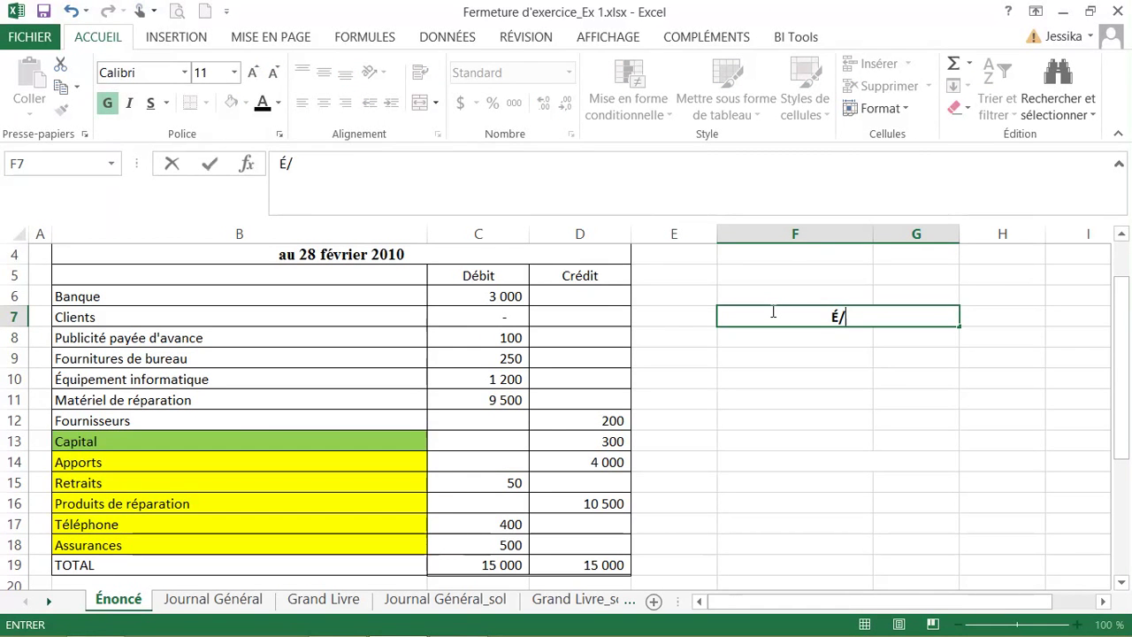
pyautogui.write('R')
pyautogui.press('Return')
pyautogui.write('Pro')
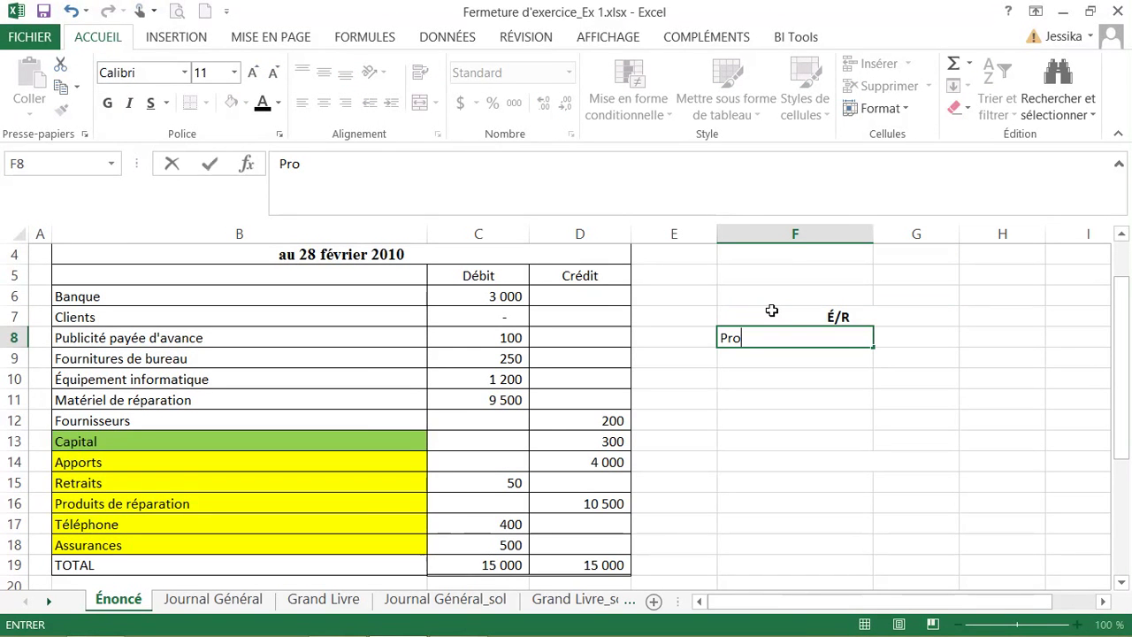
pyautogui.write('d')
pyautogui.press('BackSpace')
pyautogui.press('BackSpace')
pyautogui.press('BackSpace')
pyautogui.press('BackSpace')
# Step: Add the Produits de réparation line in row 8 by linking F8 to B16 and G8 to D16
pyautogui.write('=')
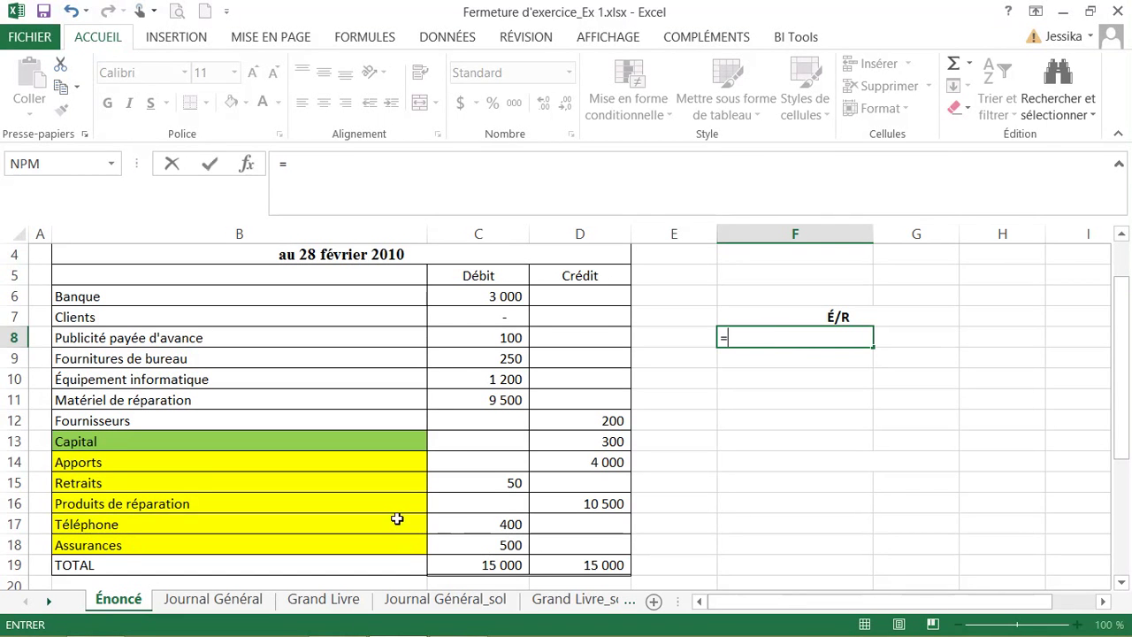
pyautogui.click(397, 511)
pyautogui.press('Return')
pyautogui.press('Up')
pyautogui.press('Right')
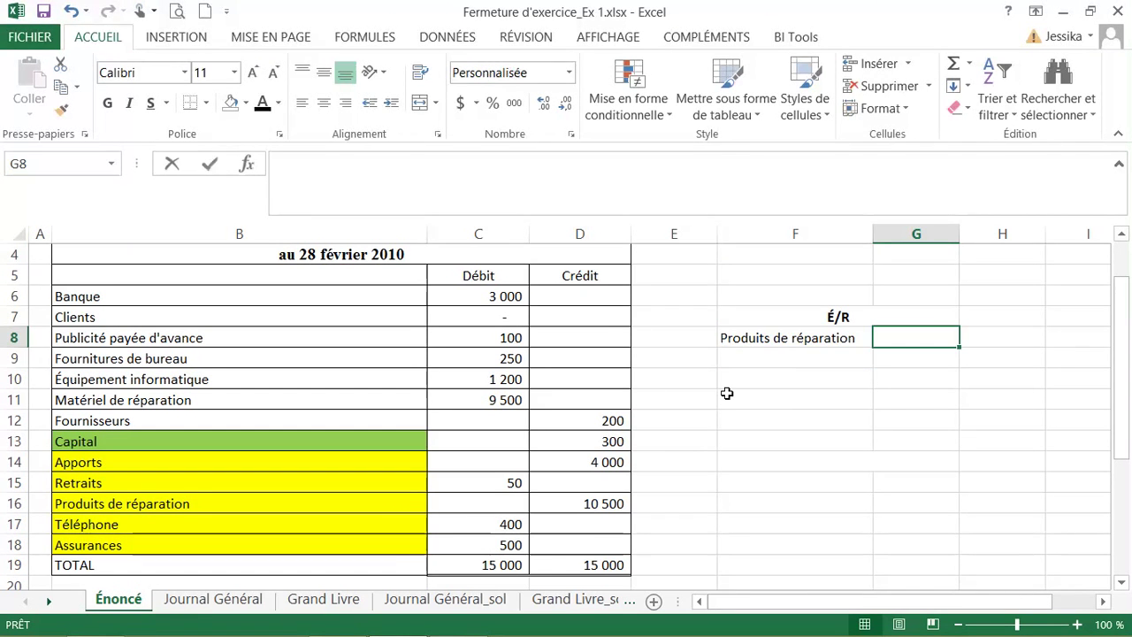
pyautogui.write('=')
pyautogui.click(602, 503)
pyautogui.press('Return')
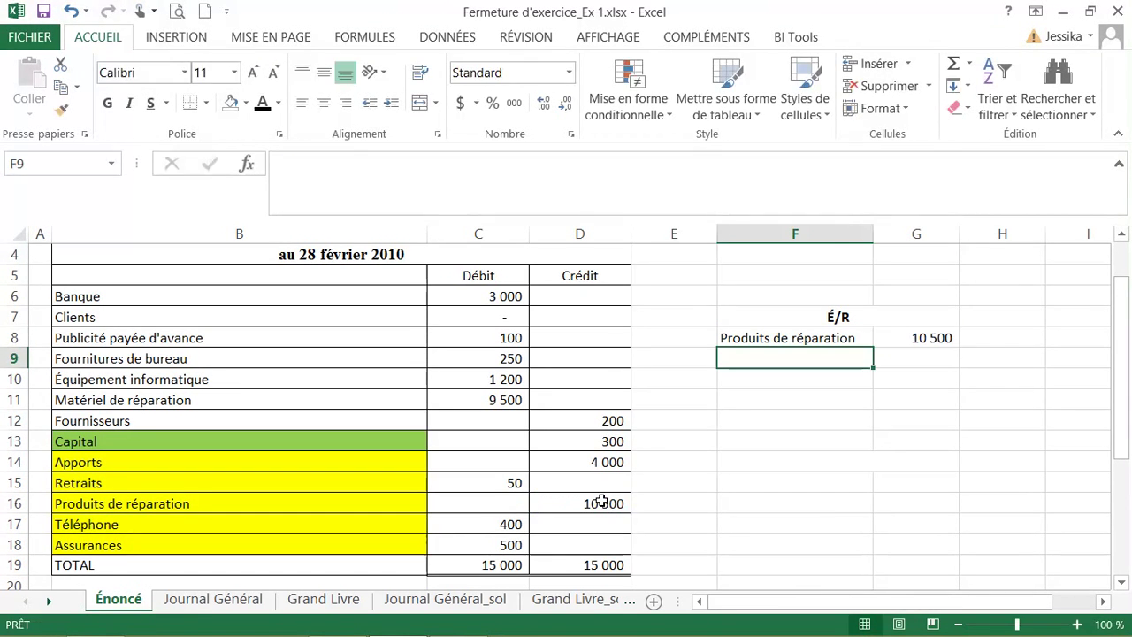
# Step: Label F9 "- Charges" and F10 Téléphone, and fill F10 down one row to list Assurances in F11
pyautogui.write('-')
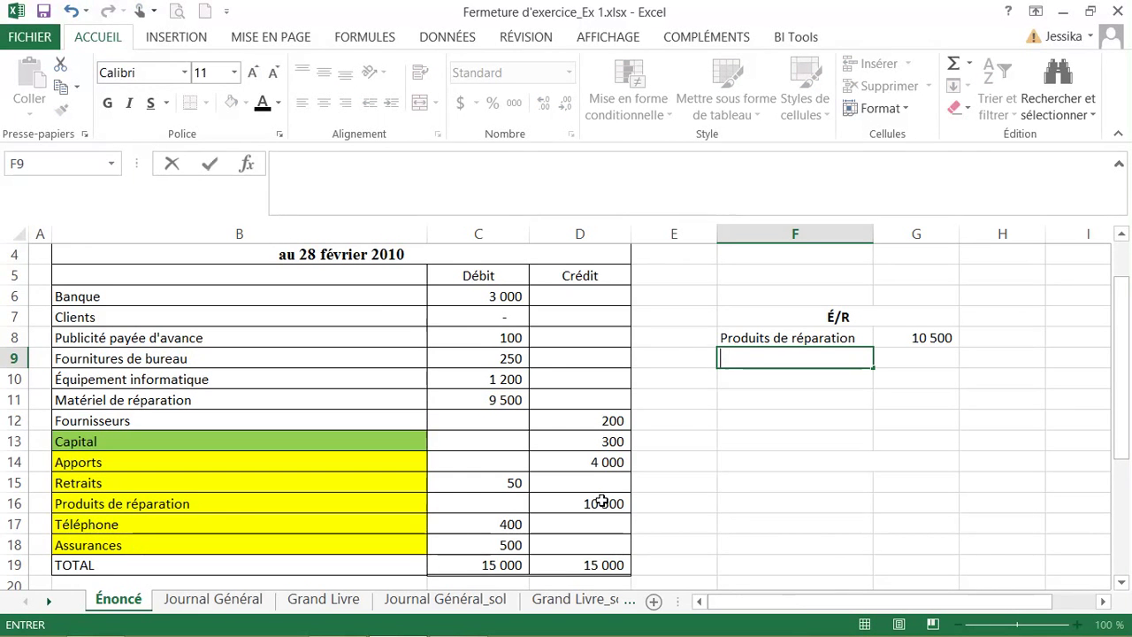
pyautogui.write(' Charges')
pyautogui.press('Return')
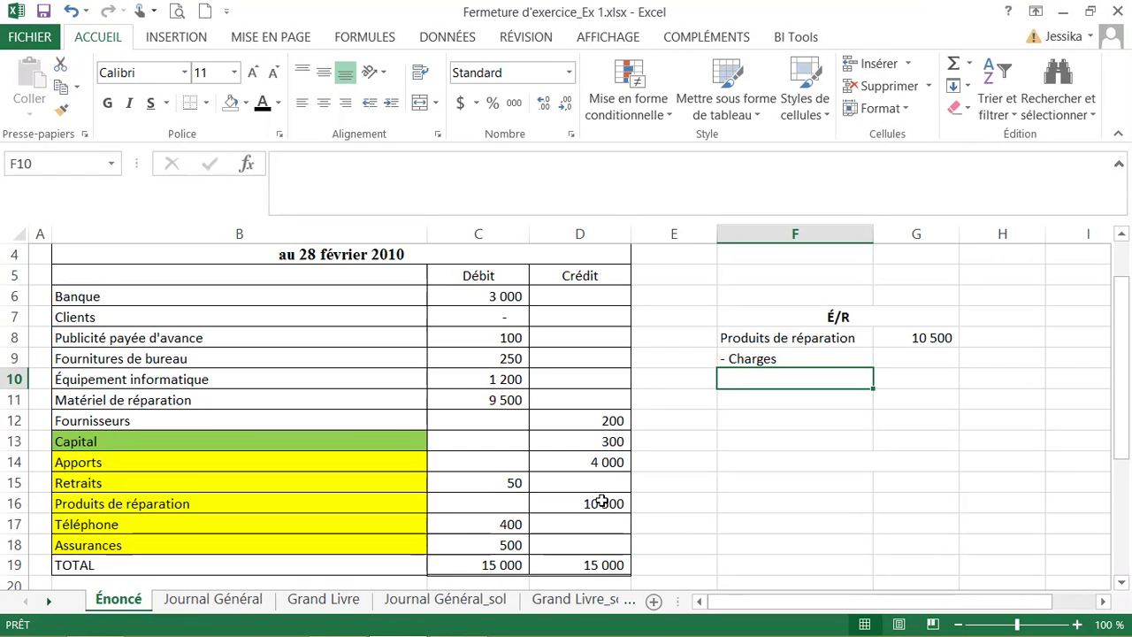
pyautogui.write('Téléphone')
pyautogui.press('Return')
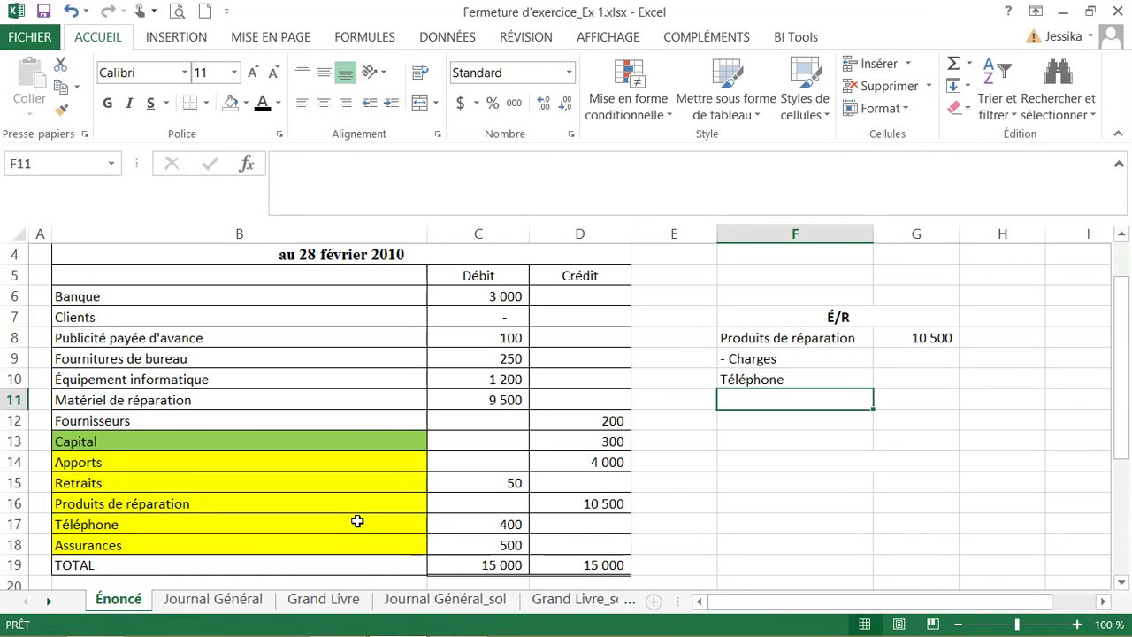
pyautogui.click(862, 382)
pyautogui.moveTo(874, 389); pyautogui.dragTo(873, 399)
# Step: Enter the charges as negative amounts, with =-C17 for Téléphone in G10 and =-C18 for Assurances in G11
pyautogui.click(889, 377)
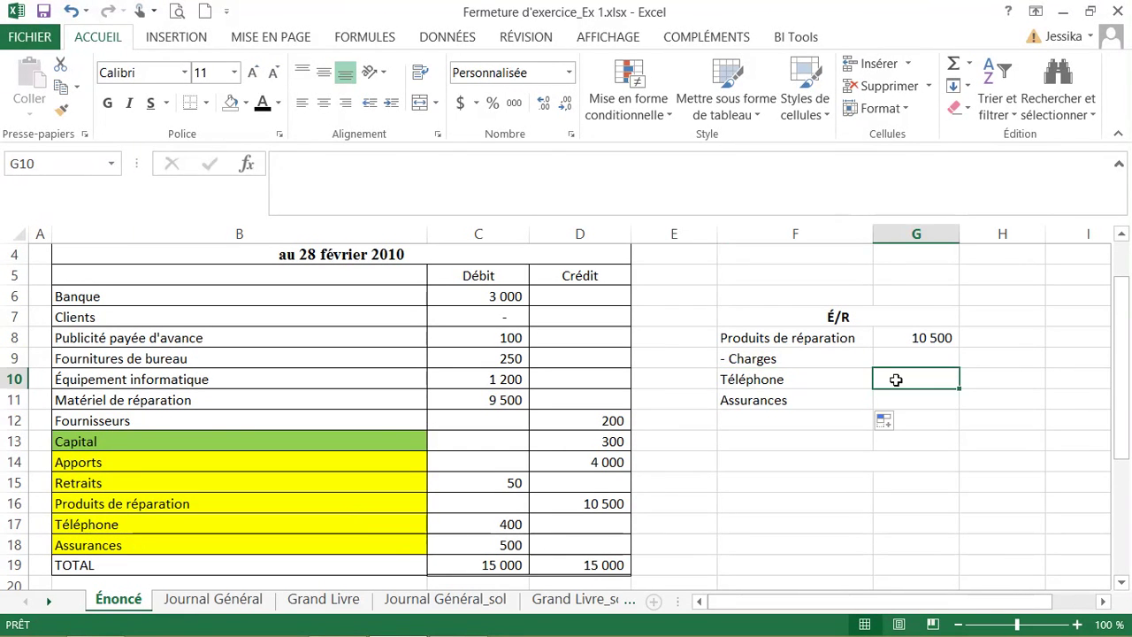
pyautogui.write('=-')
pyautogui.click(510, 524)
pyautogui.press('Return')
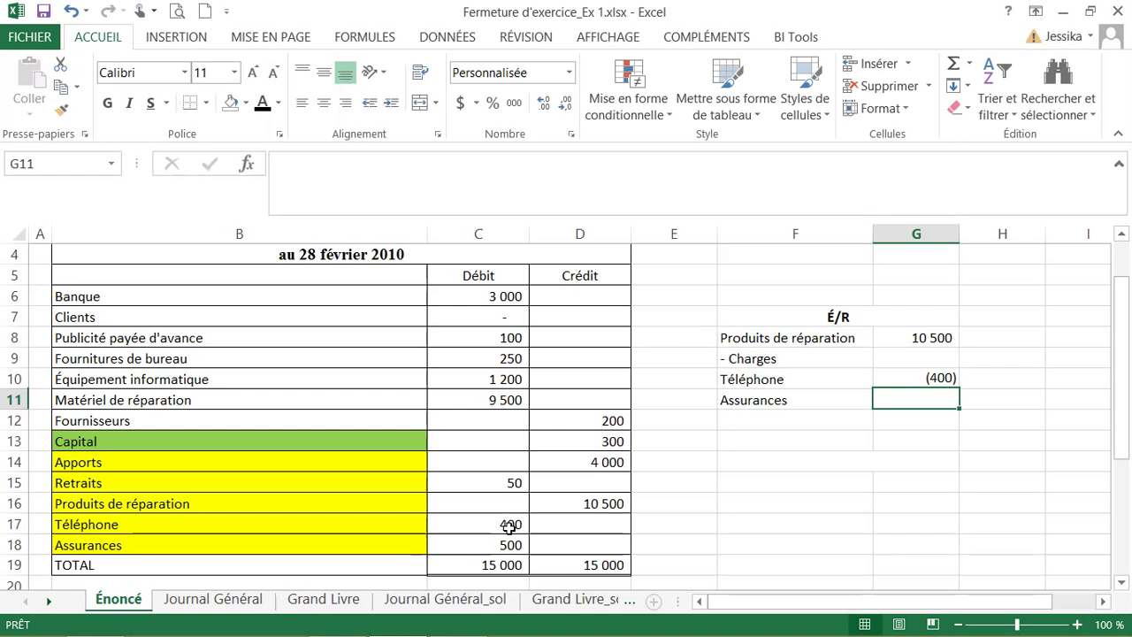
pyautogui.write('=-')
pyautogui.click(469, 548)
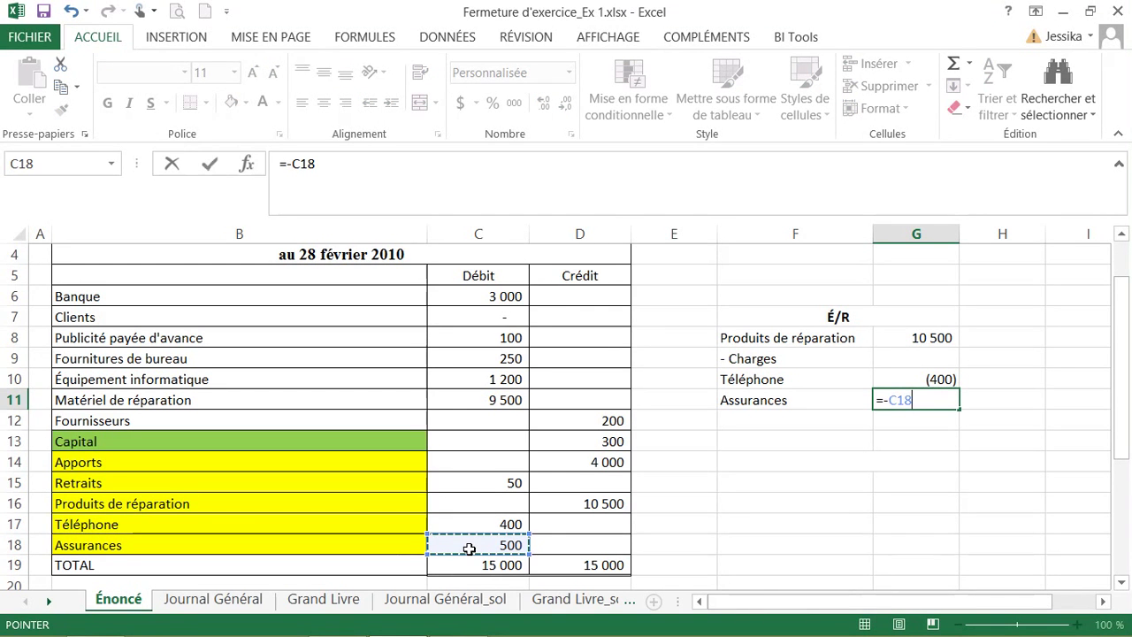
pyautogui.press('Return')
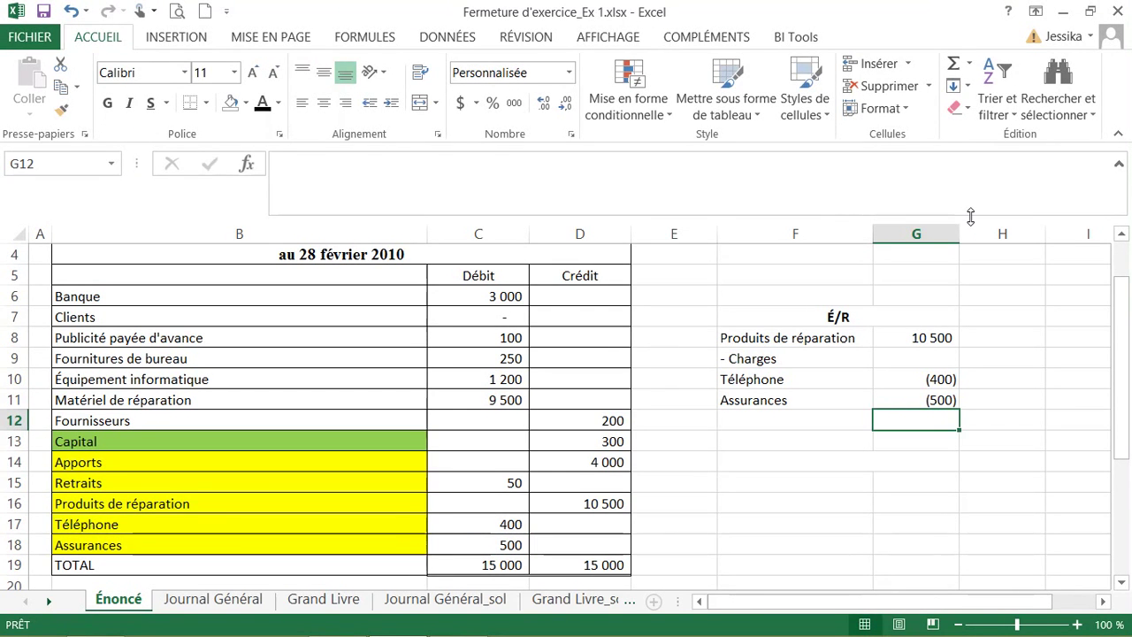
# Step: Label F12 Bénéfice net and total the revenue and charges of G8:G11 in G12 with an automatic sum
pyautogui.press('Left')
pyautogui.write('Bénéfice n')
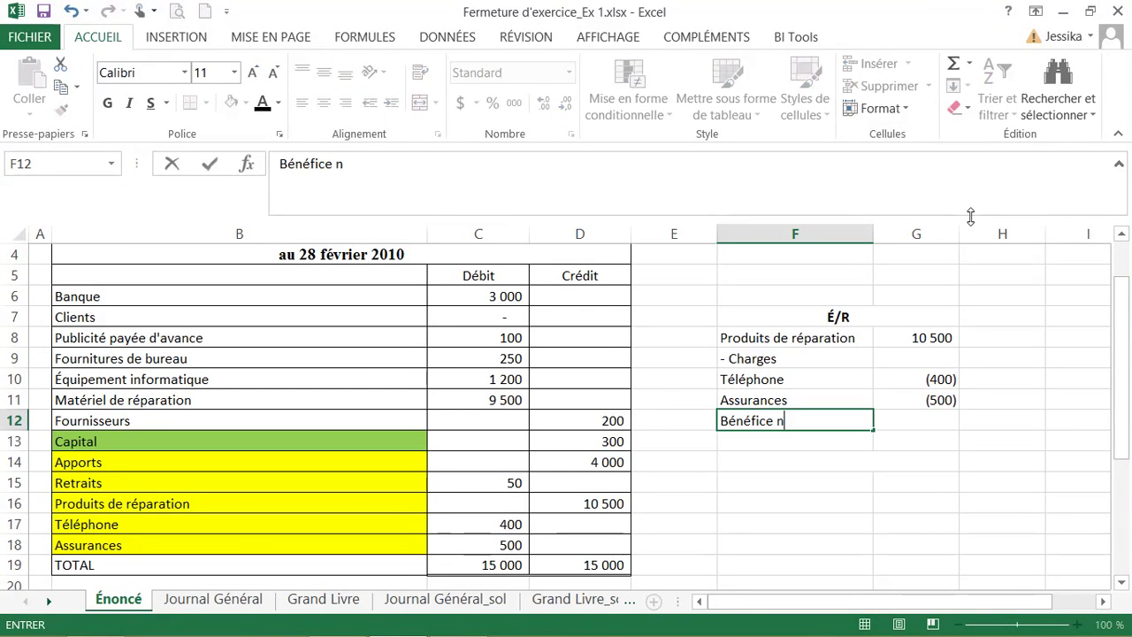
pyautogui.write('et')
pyautogui.press('Tab')
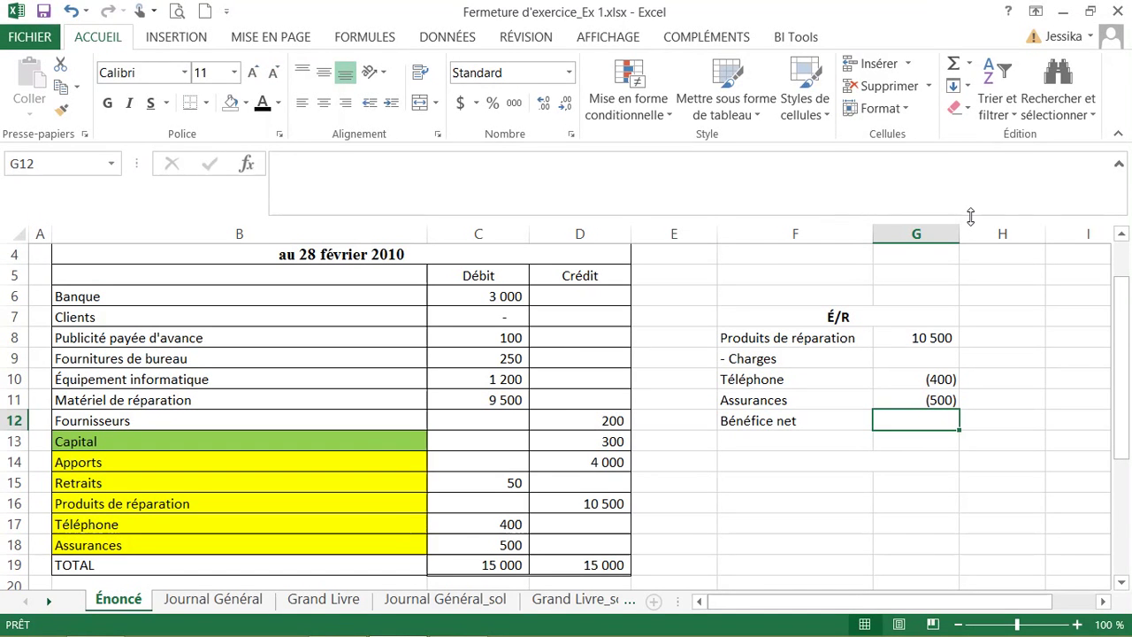
pyautogui.hotkey('alt', '=')
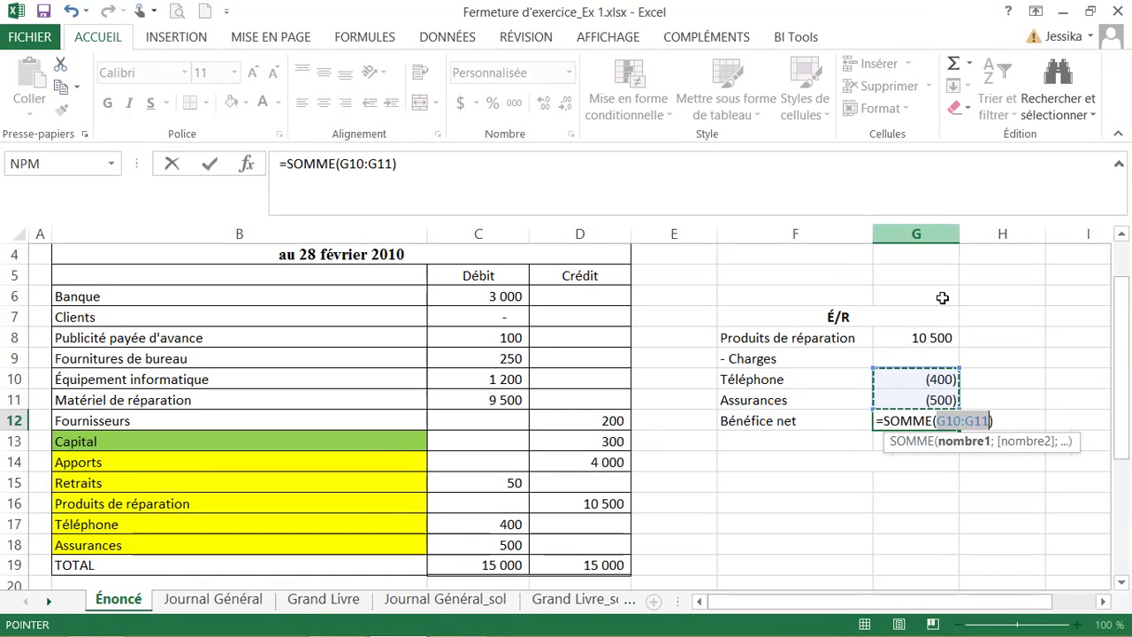
pyautogui.press('Return')
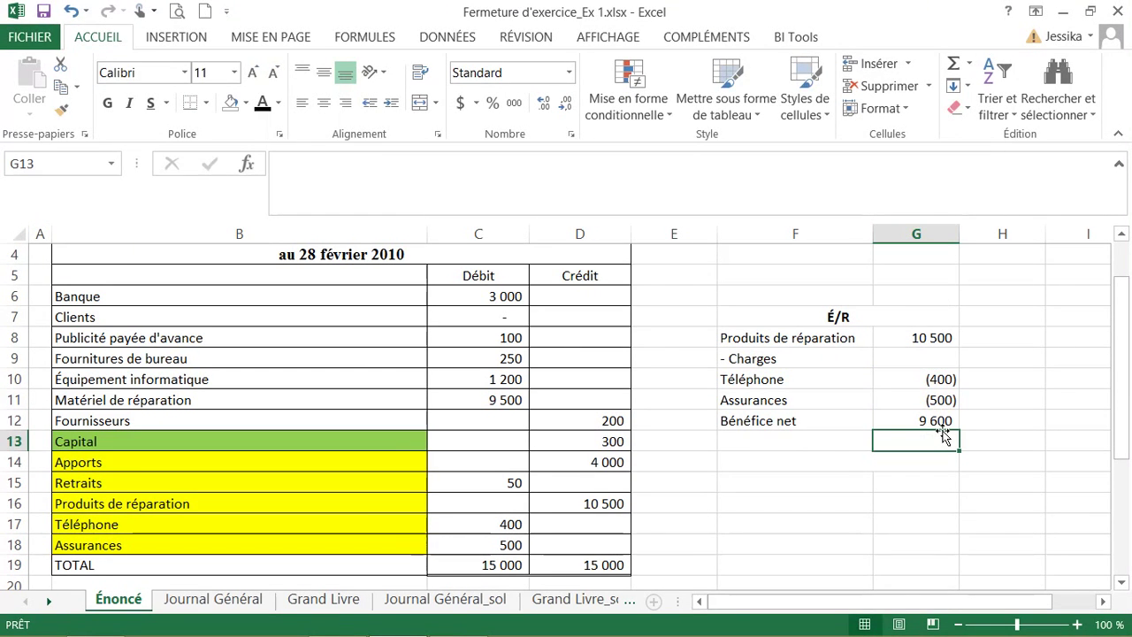
# Step: Enter the heading "État des var des CP" in F14 below the income statement
pyautogui.click(807, 460)
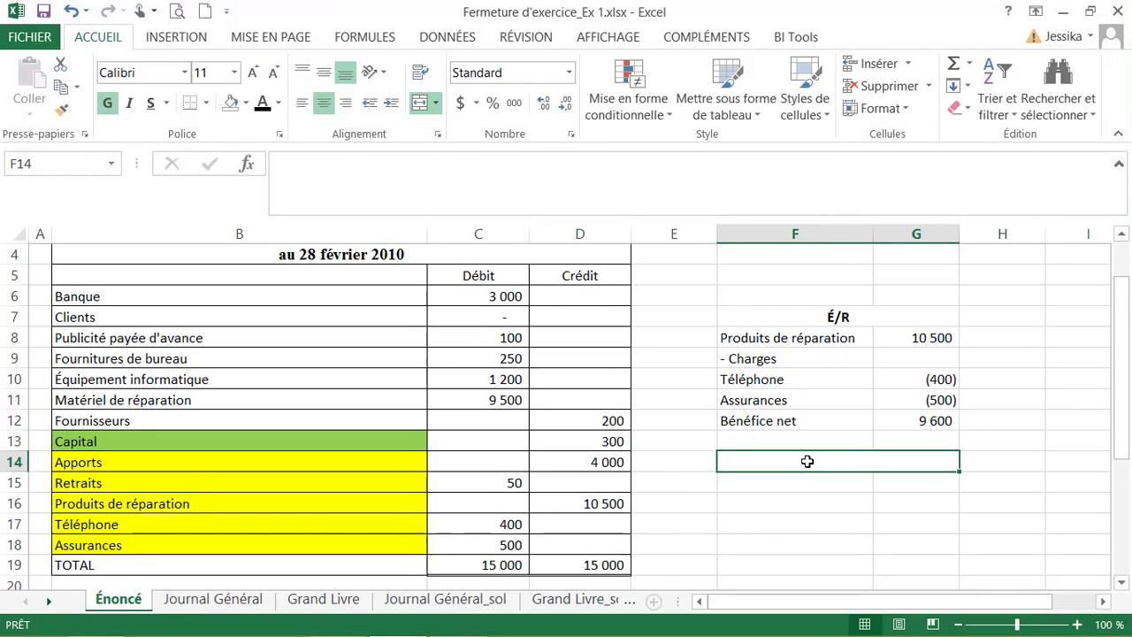
pyautogui.write('État des va')
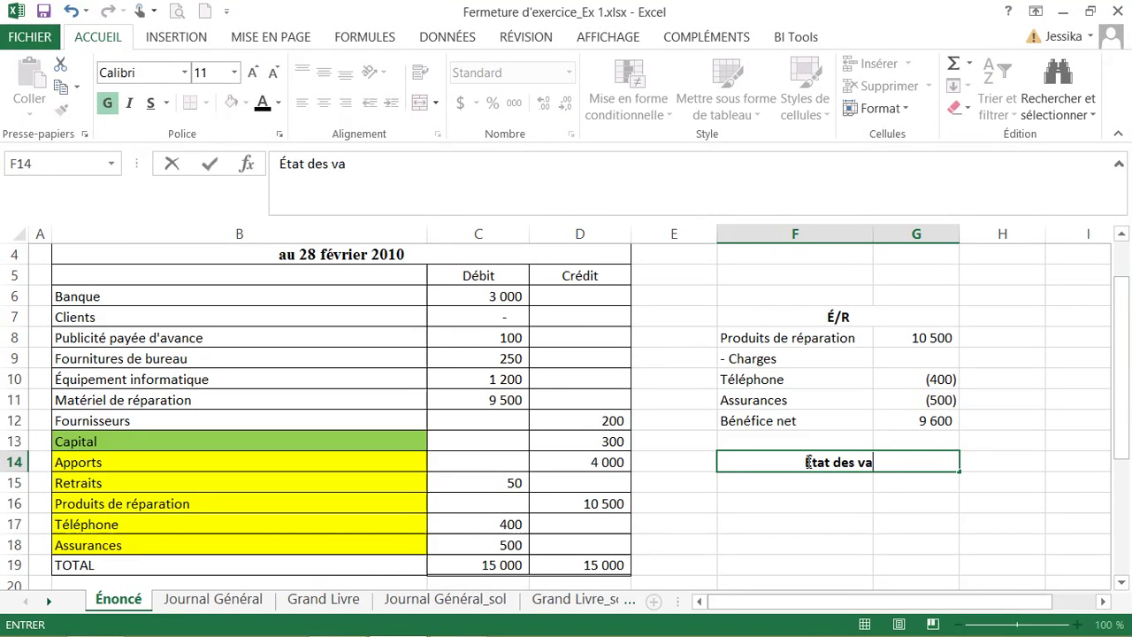
pyautogui.write('r des CP')
pyautogui.press('Return')
# Step: Add the "Capital - début" line in F15, with its amount in G15 linked to D13
pyautogui.write('Capi')
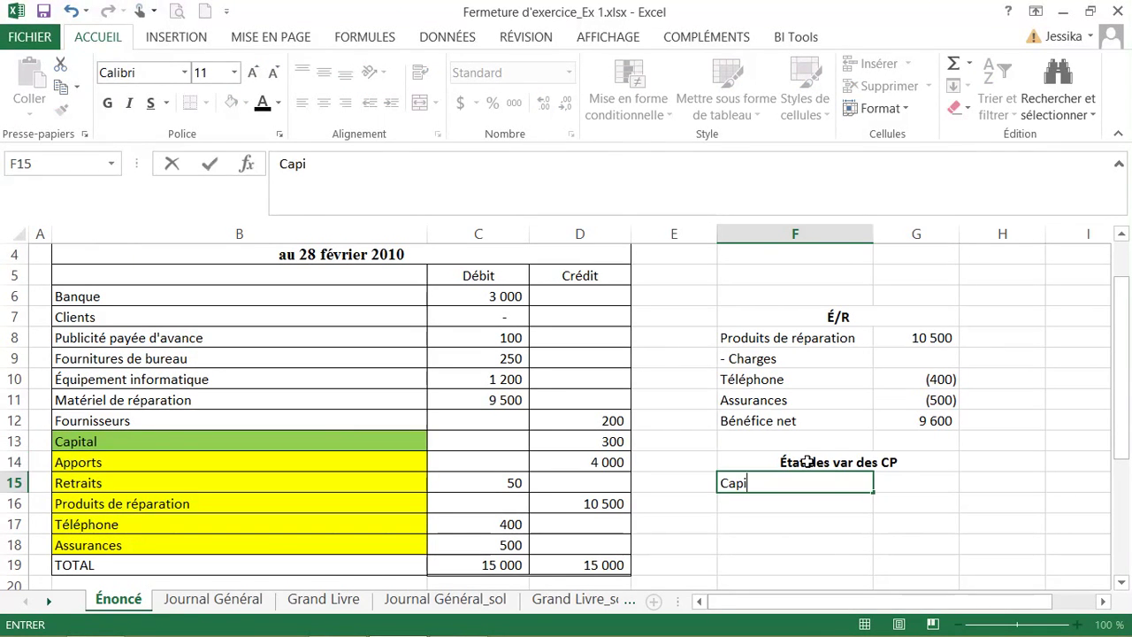
pyautogui.write('tal - début')
pyautogui.press('Return')
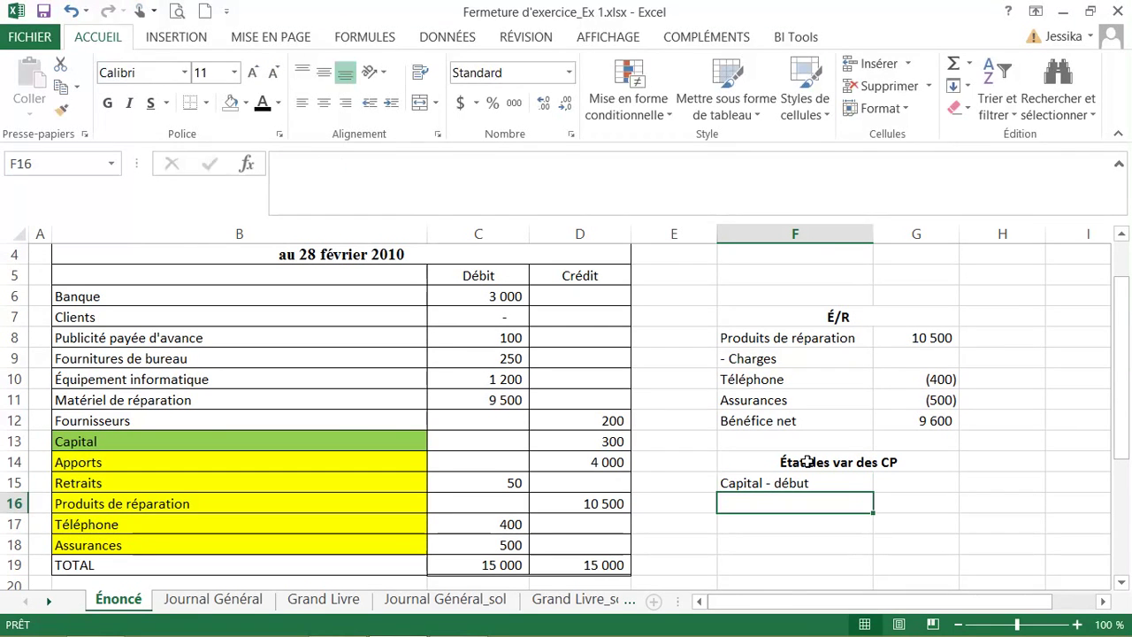
pyautogui.click(916, 482)
pyautogui.write('=')
pyautogui.click(616, 444)
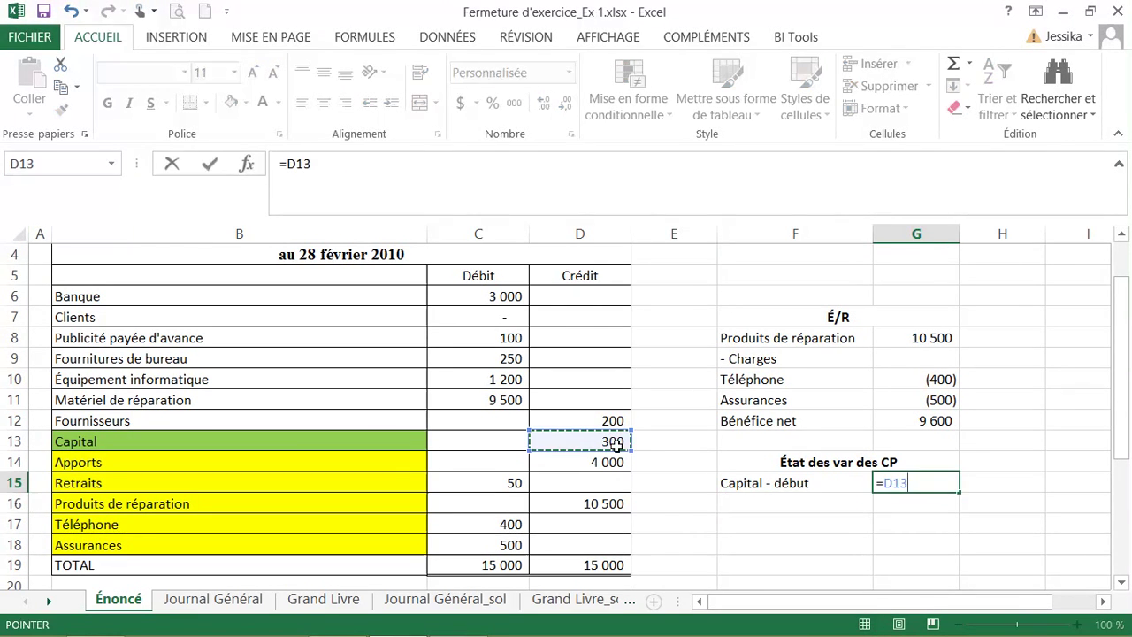
pyautogui.press('Return')
# Step: Enter the text labels "+ Apports" in F16 and "- Retraits" in F17 below the opening capital line
pyautogui.click(750, 499)
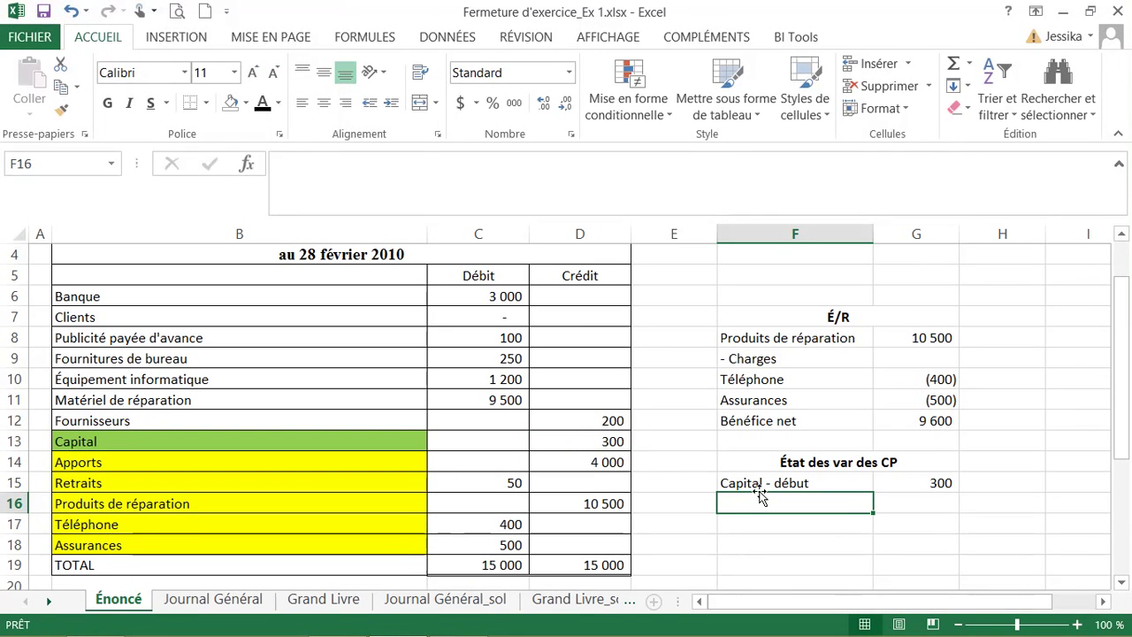
pyautogui.write('+')
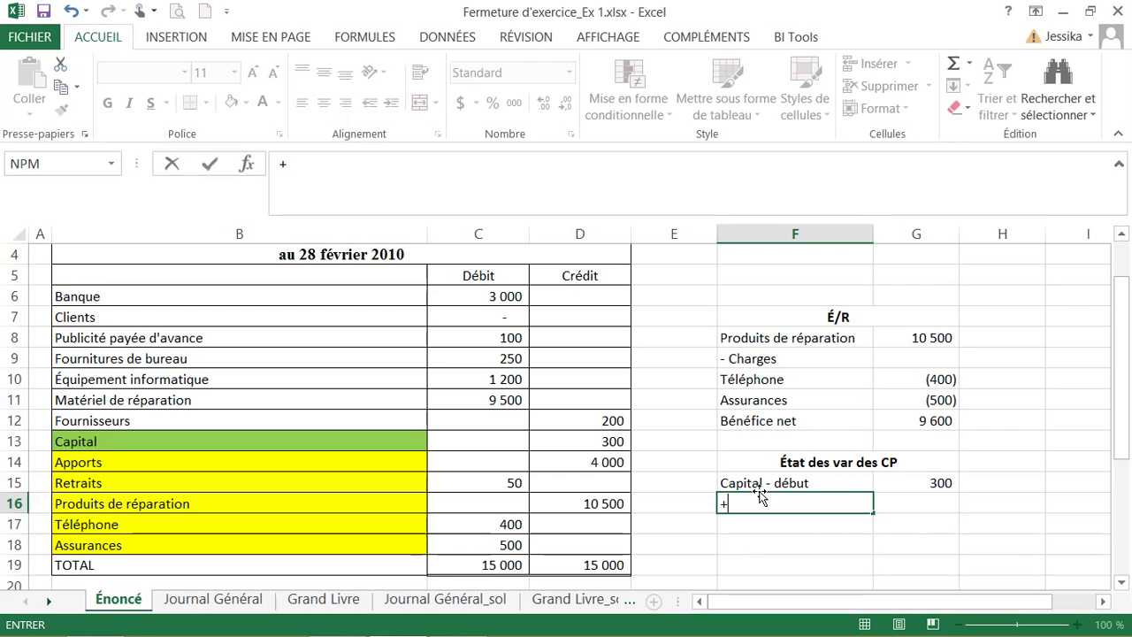
pyautogui.press('BackSpace')
pyautogui.write("' + A")
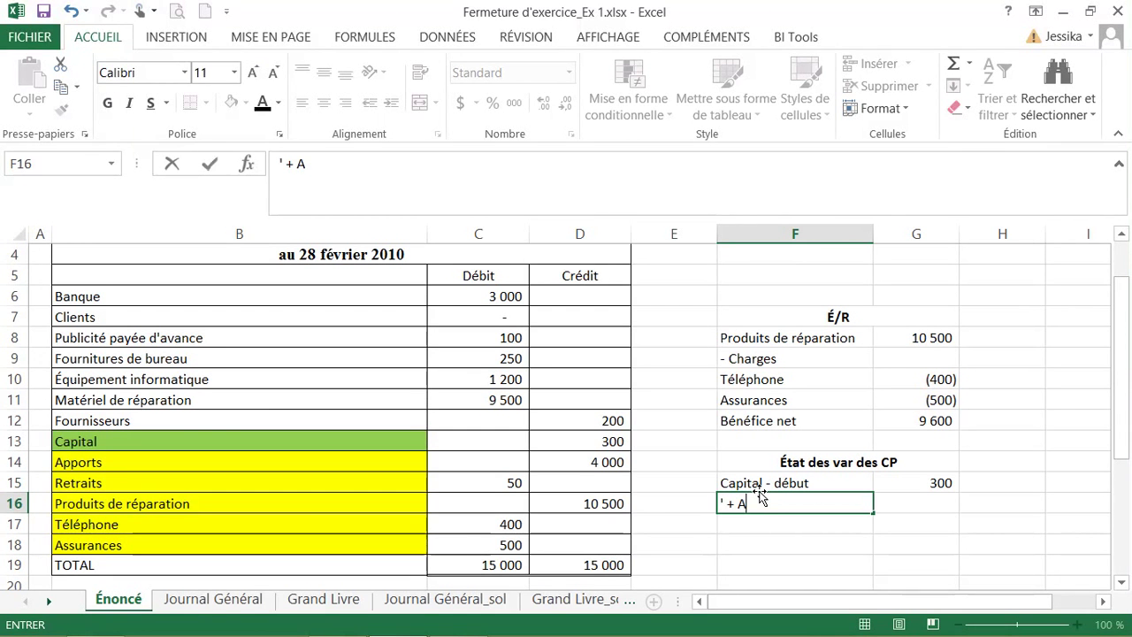
pyautogui.write('pports')
pyautogui.press('Return')
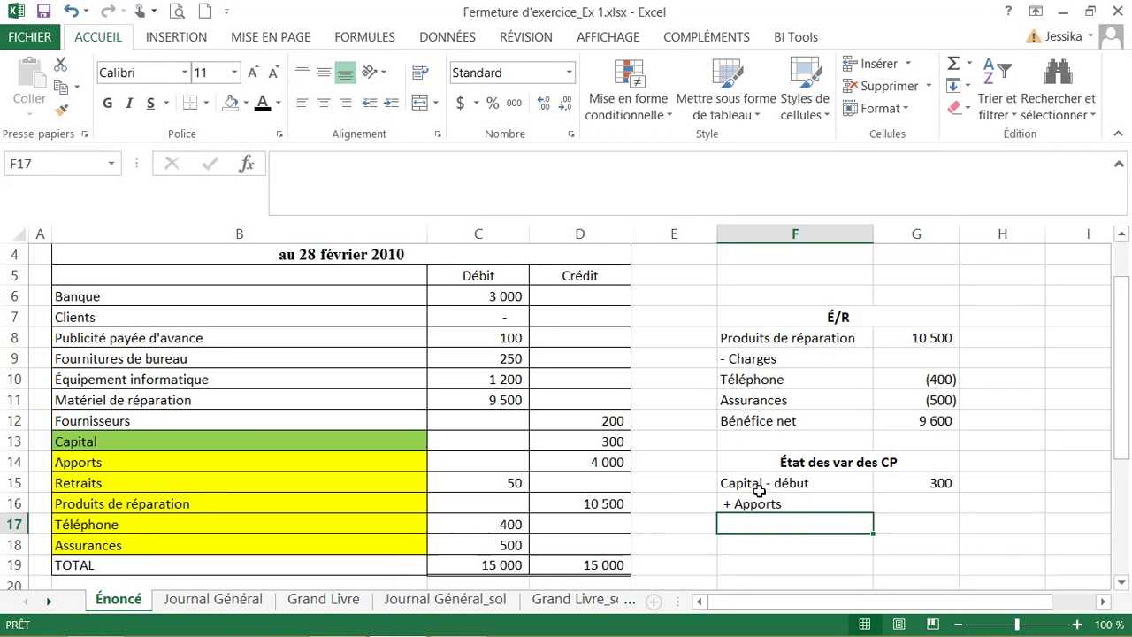
pyautogui.write('-')
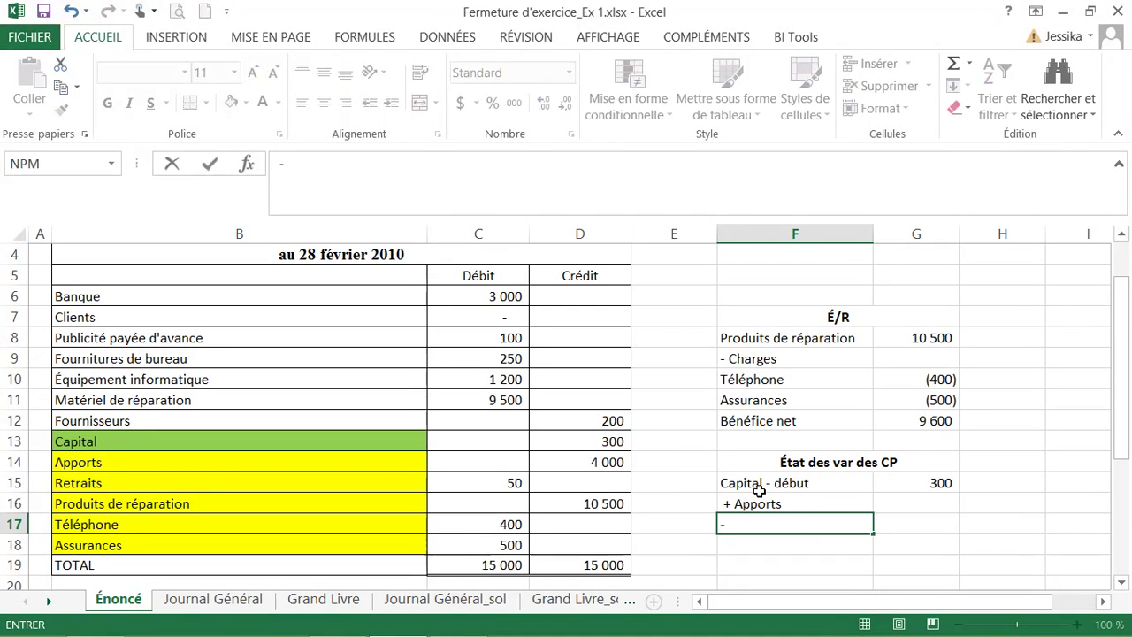
pyautogui.press('BackSpace')
pyautogui.write("' -")
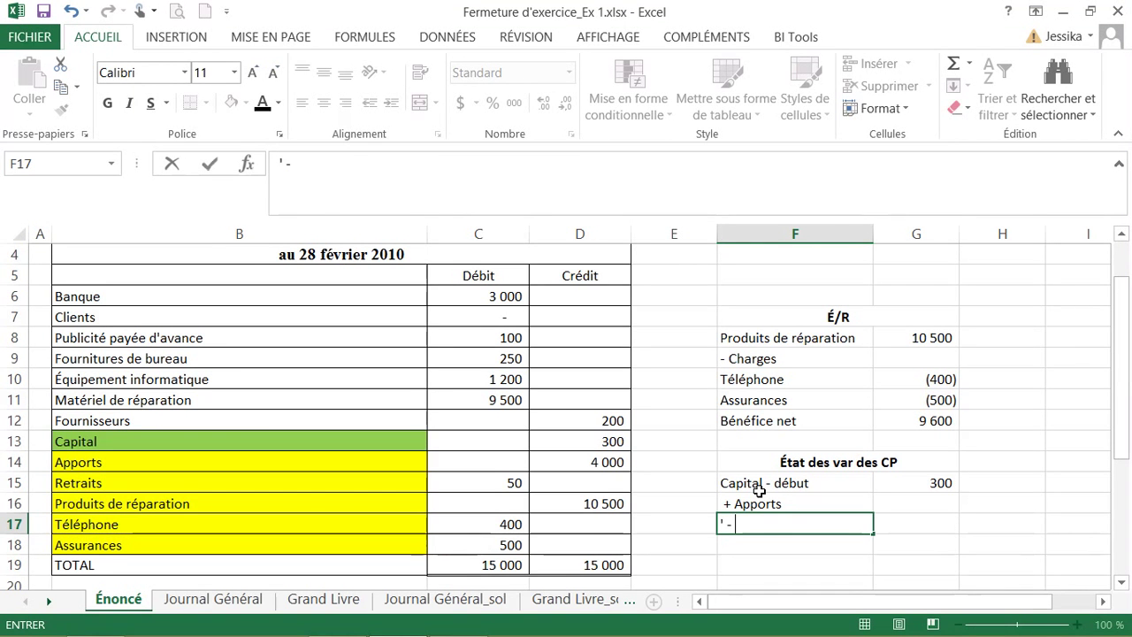
pyautogui.write(' Retra')
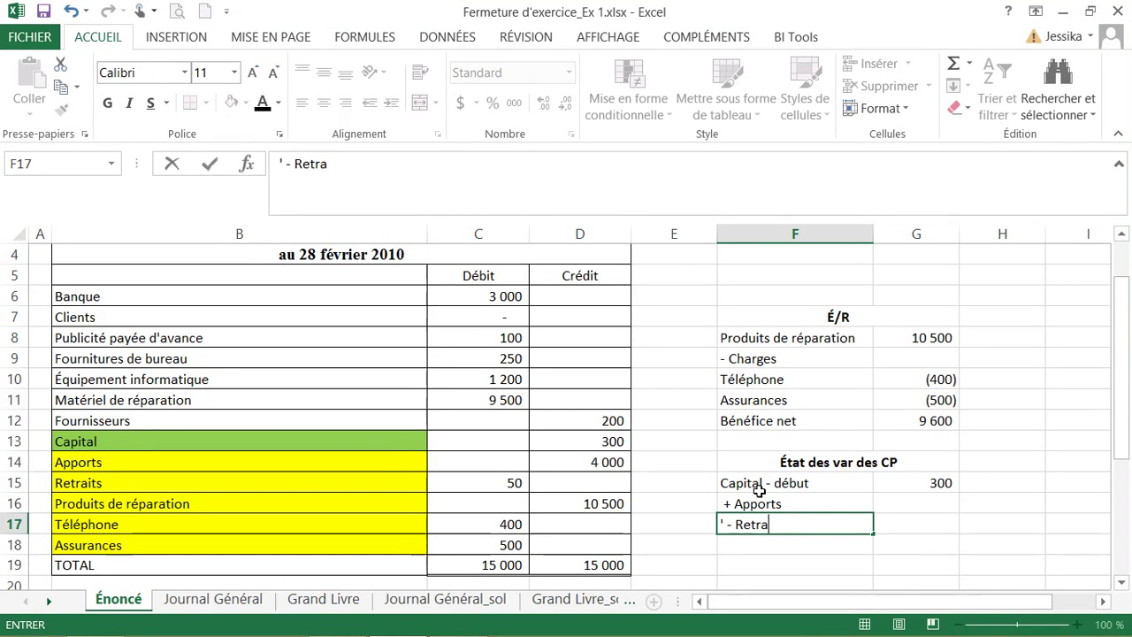
pyautogui.write('its')
# Step: Link the Apports amount in G16 to D14 and enter the Retraits amount in G17 as =-C15
pyautogui.click(759, 495)
pyautogui.press('Right')
pyautogui.write('=')
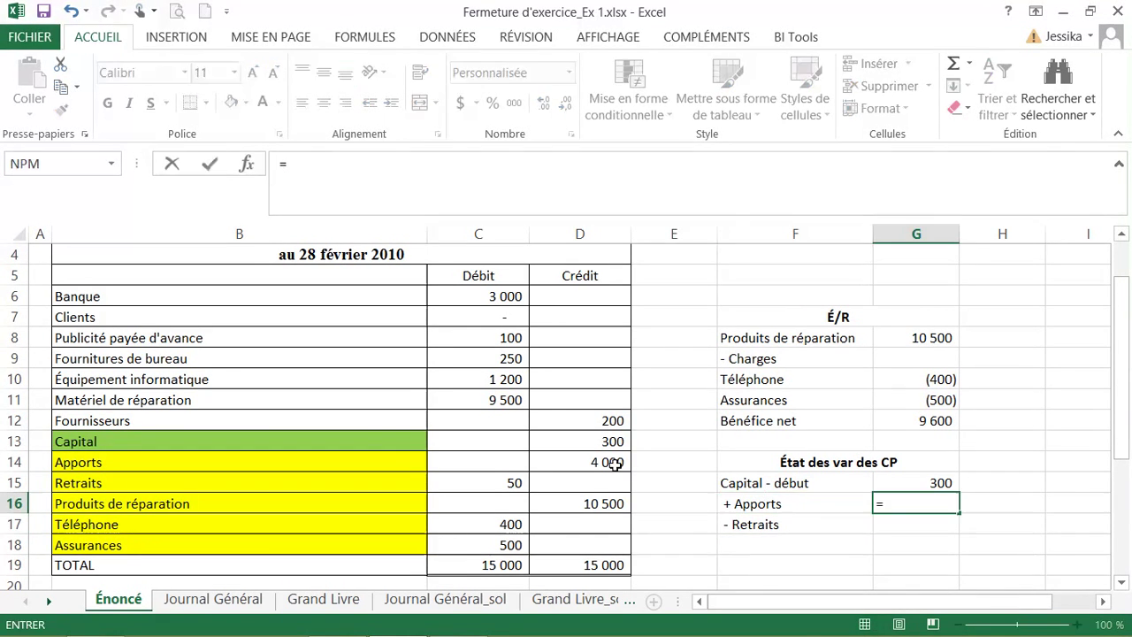
pyautogui.click(615, 464)
pyautogui.press('Return')
pyautogui.write('=-')
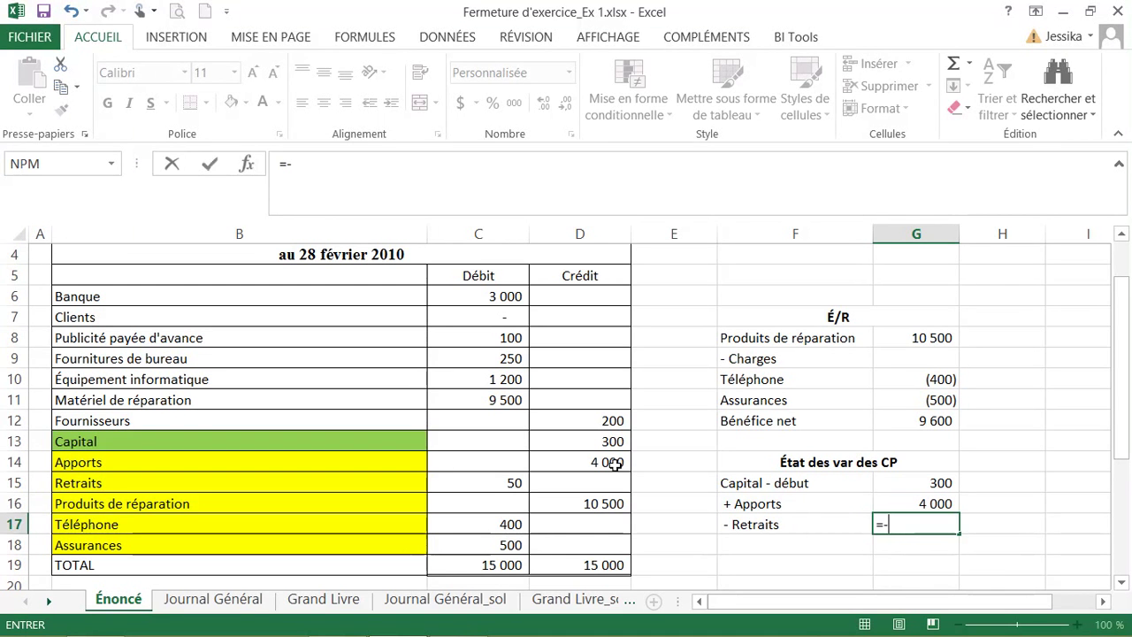
pyautogui.click(468, 486)
pyautogui.press('Return')
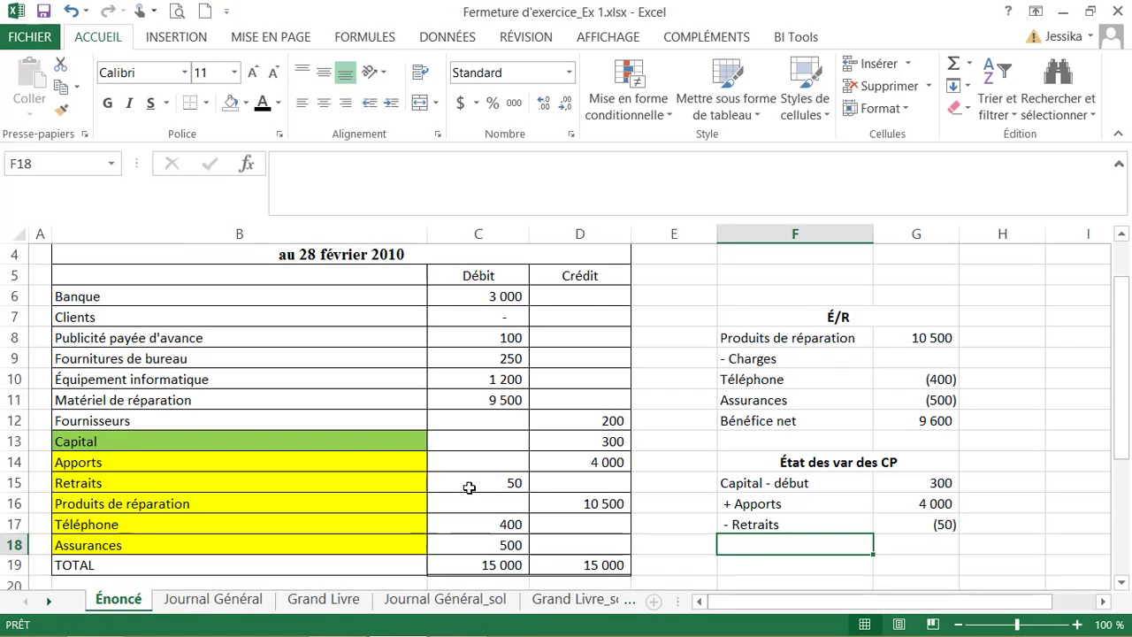
# Step: Add the "+ Bénéfice net" line in F18, with its amount in G18 linked to the income statement's net profit in G12
pyautogui.write("' +")
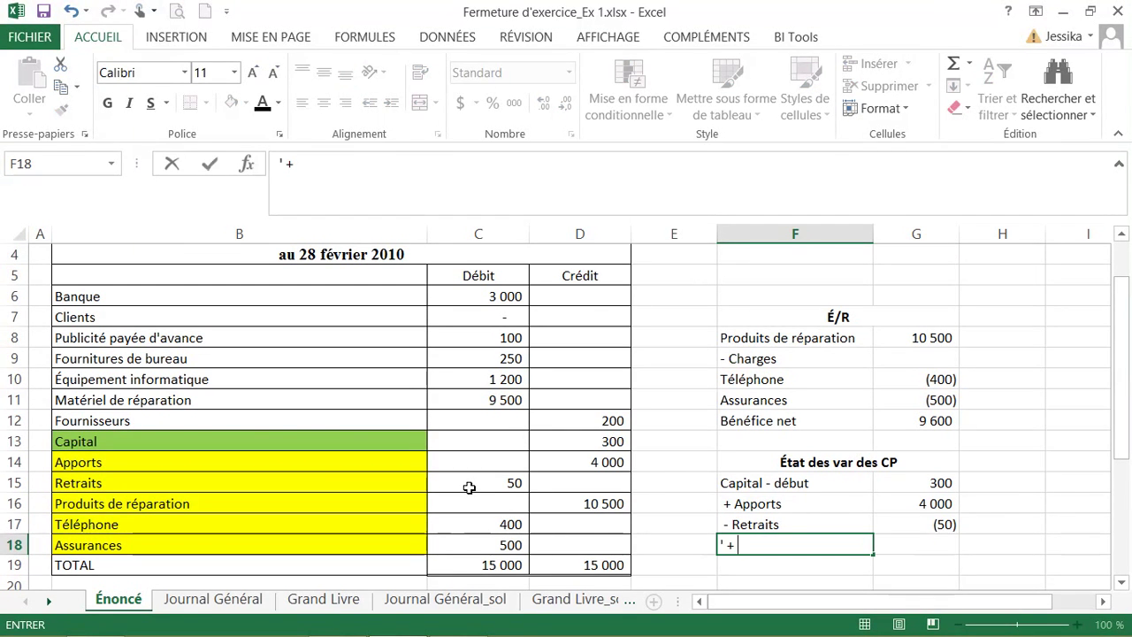
pyautogui.write('Bénéfice net')
pyautogui.press('Return')
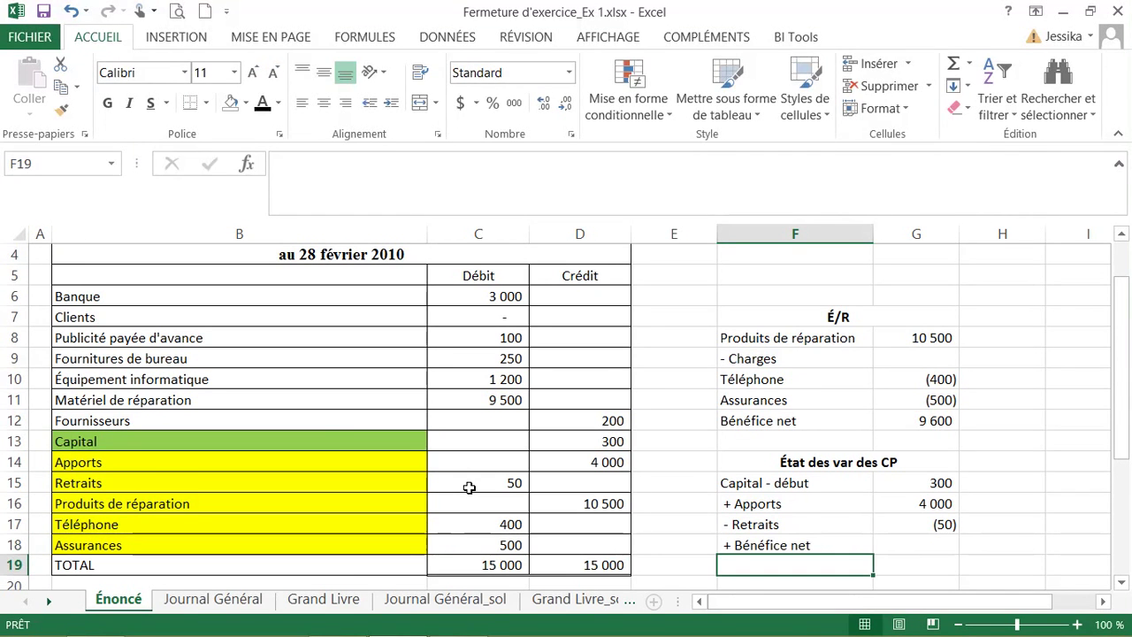
pyautogui.press('Up')
pyautogui.press('Right')
pyautogui.write('=')
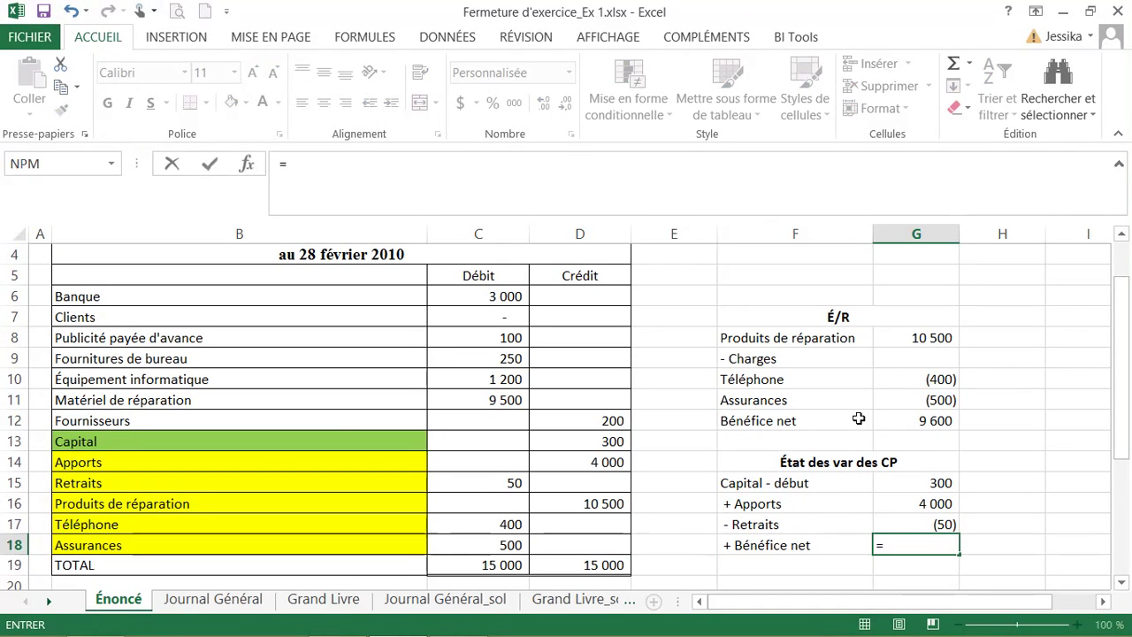
pyautogui.click(883, 415)
pyautogui.press('Return')
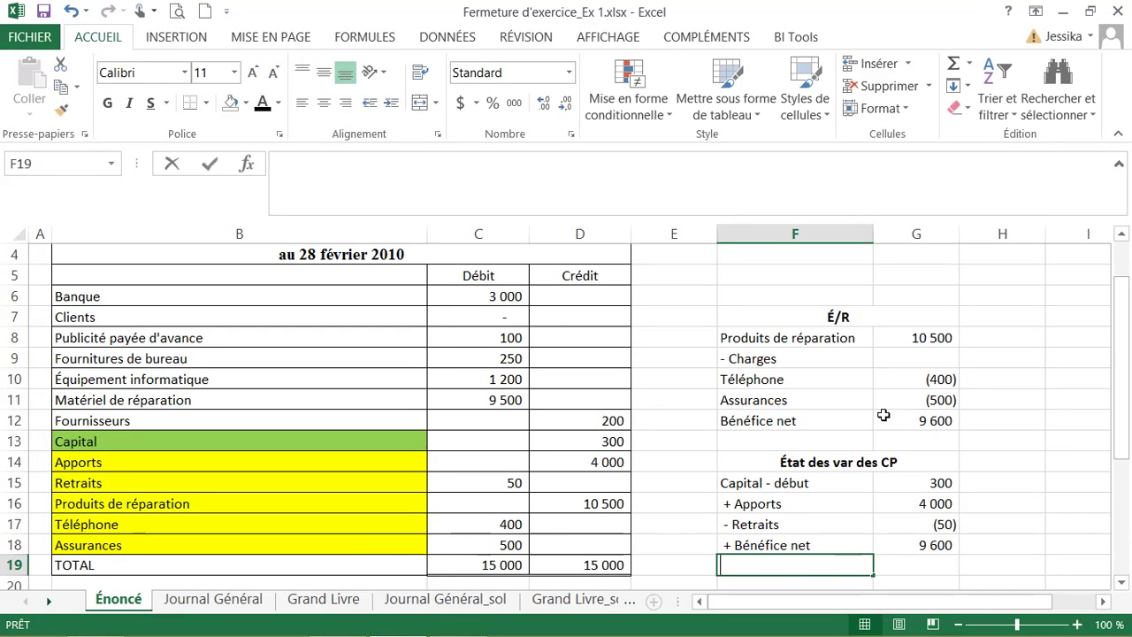
# Step: Label F19 "Capital - fin" and total G15:G18 in G19 with an automatic sum
pyautogui.write('Capital - fin')
pyautogui.press('Return')
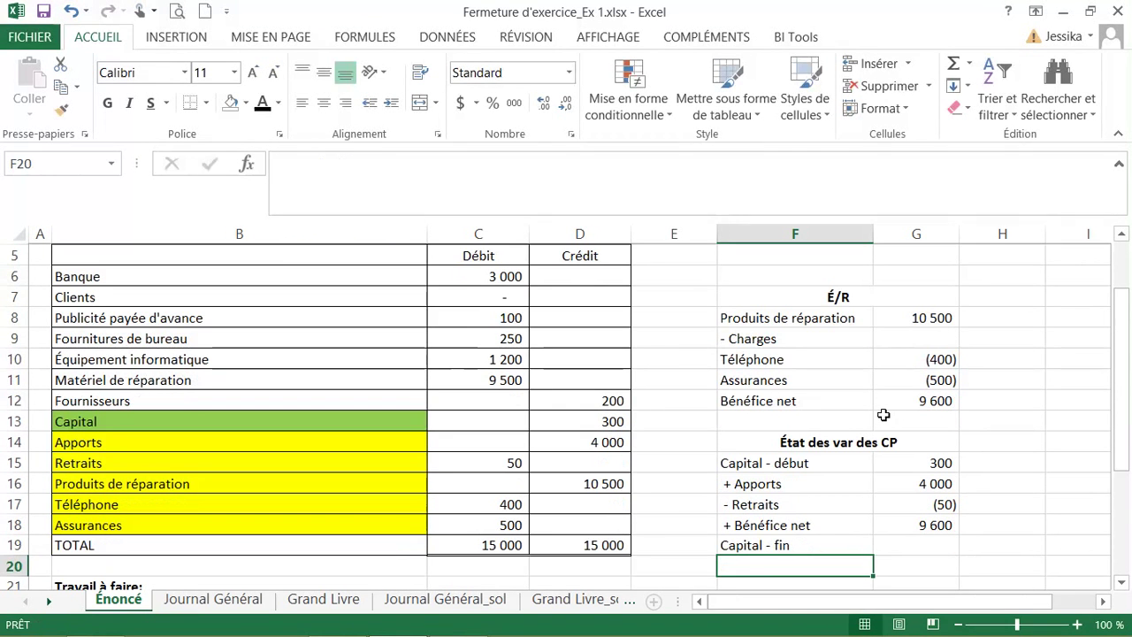
pyautogui.press('Up')
pyautogui.press('Right')
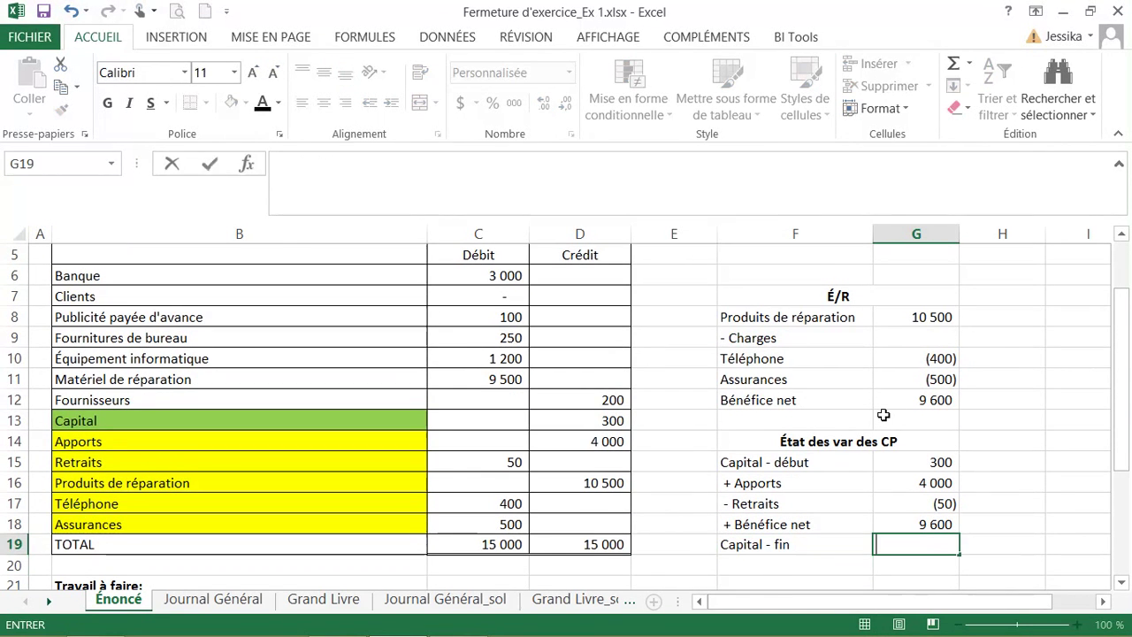
pyautogui.press('Escape')
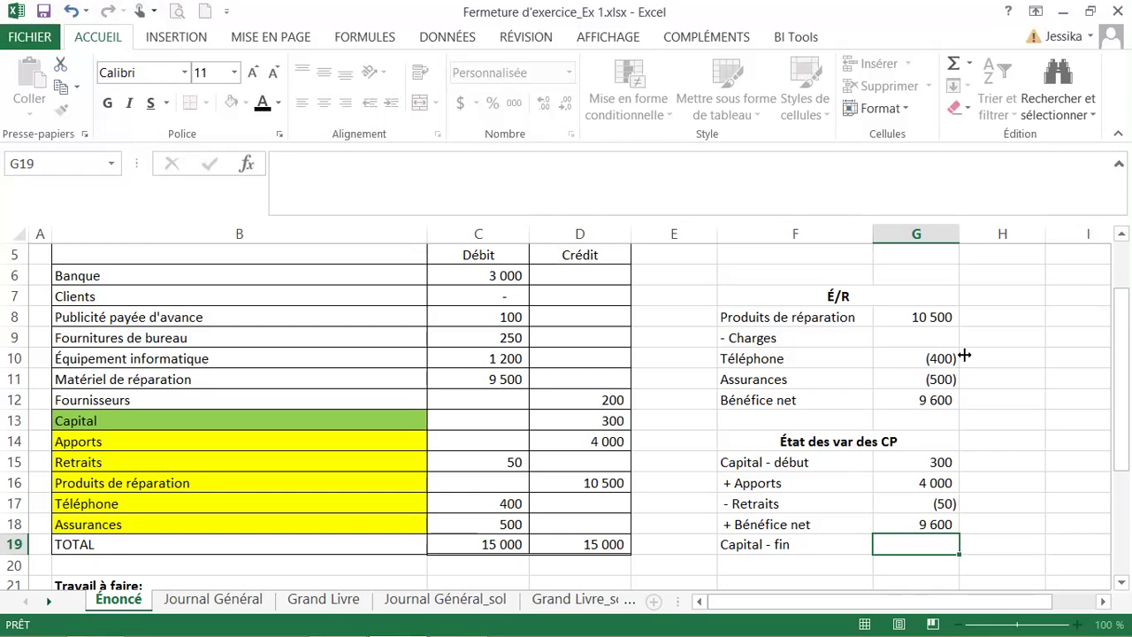
pyautogui.hotkey('alt', '=')
pyautogui.press('Return')
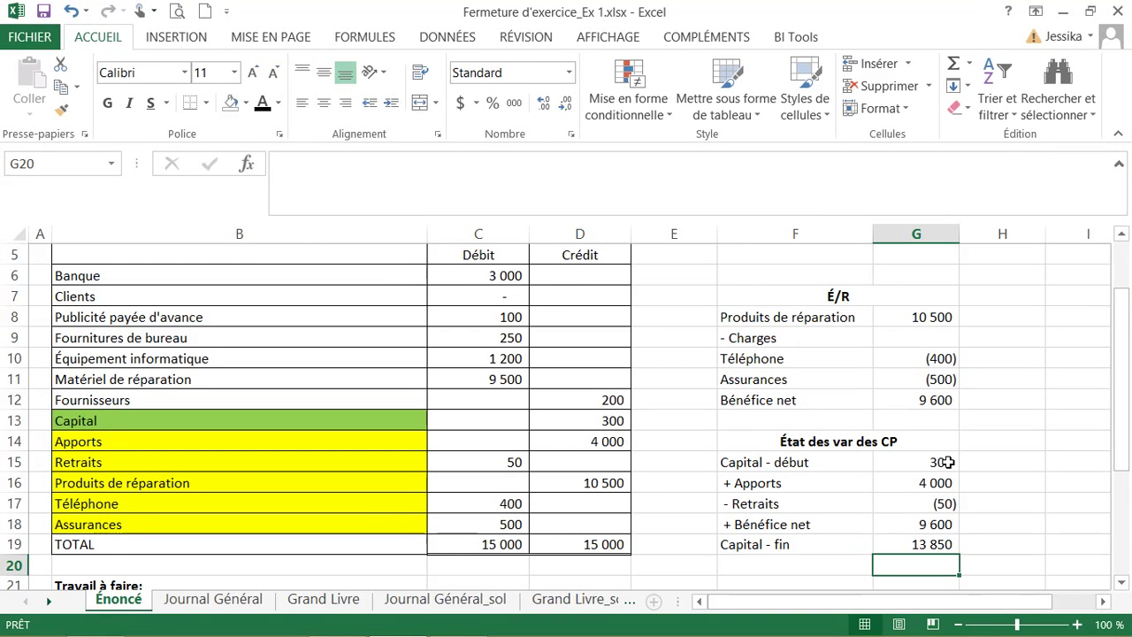
# Step: Compare the closing capital in G19 with the final balance of the Capital account in J11 of the Grand Livre sheet
pyautogui.click(937, 544)
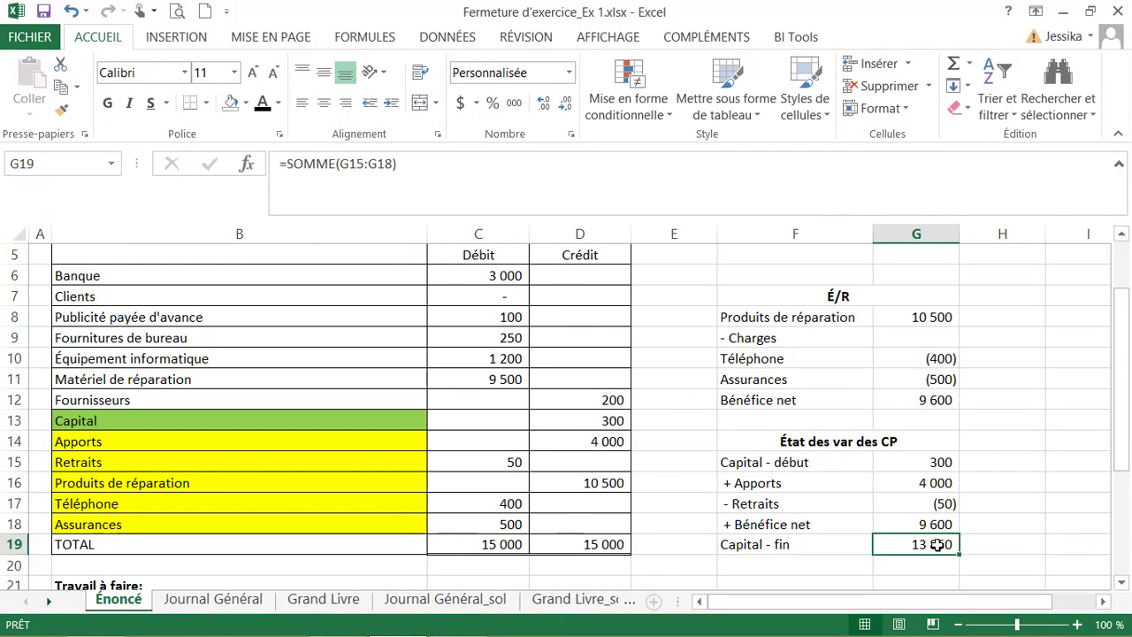
pyautogui.hotkey('ctrl', 'pagedown')
pyautogui.hotkey('ctrl', 'pagedown')
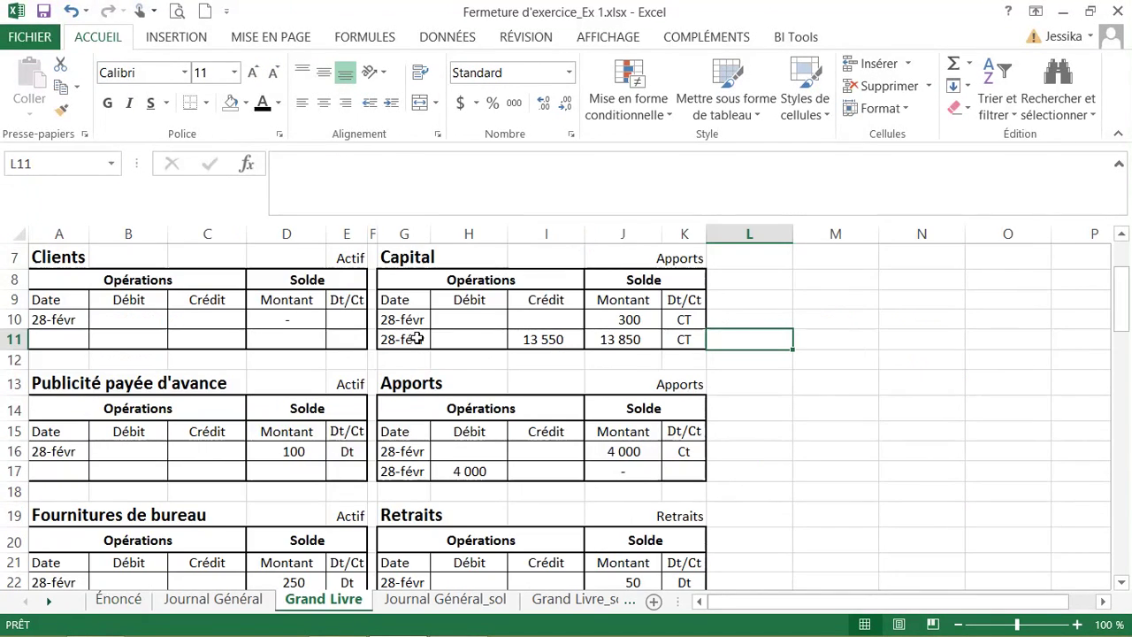
pyautogui.click(619, 342)
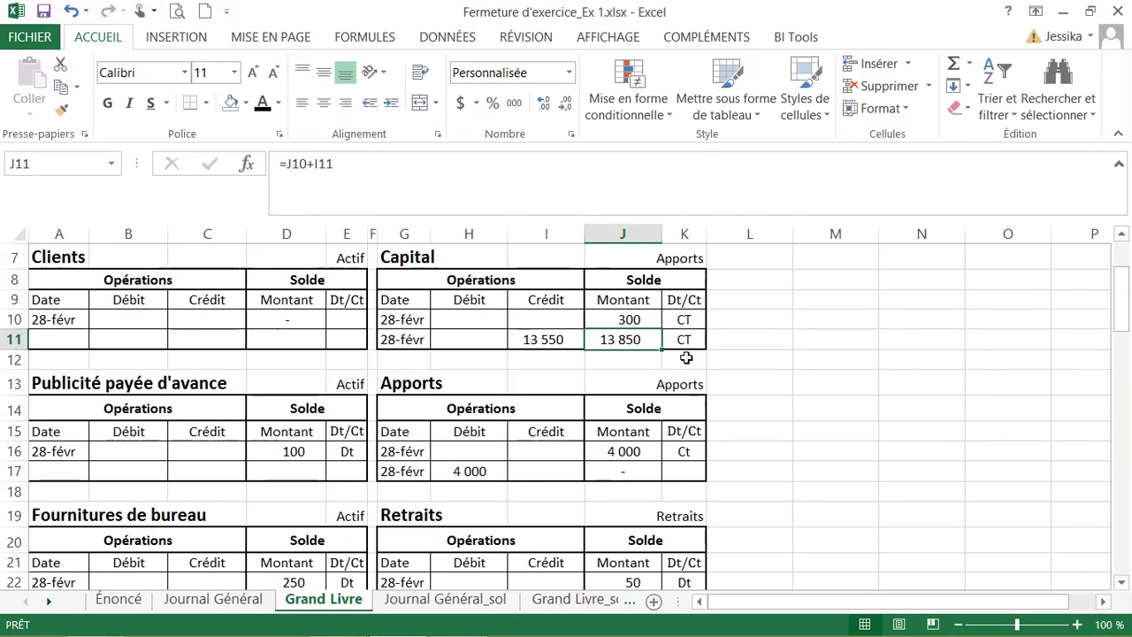
pyautogui.moveTo(473, 43)
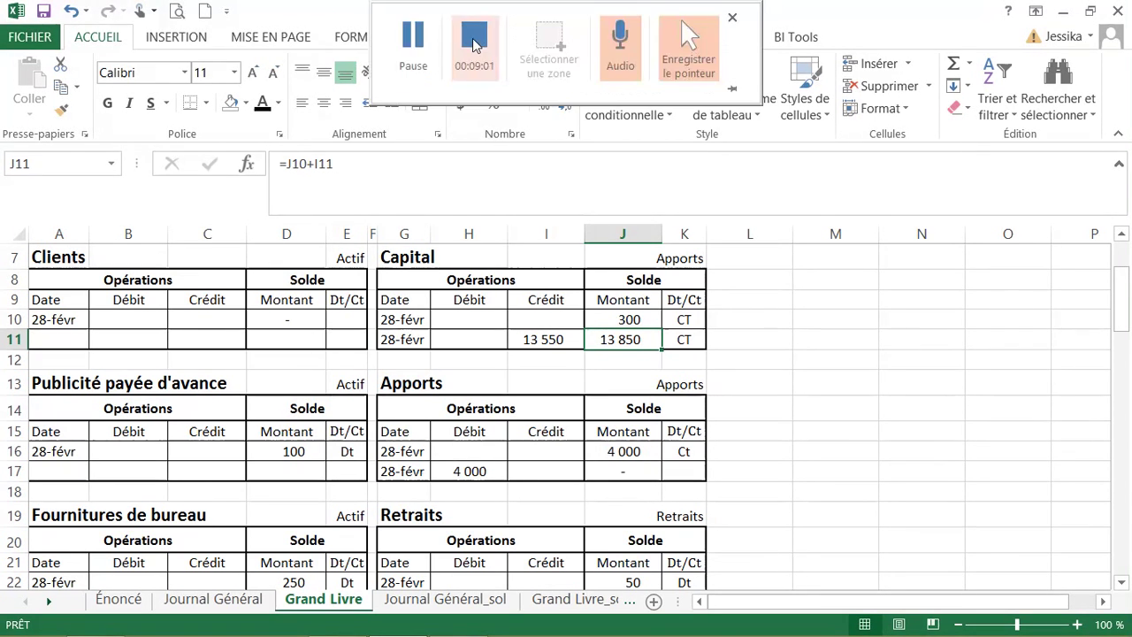